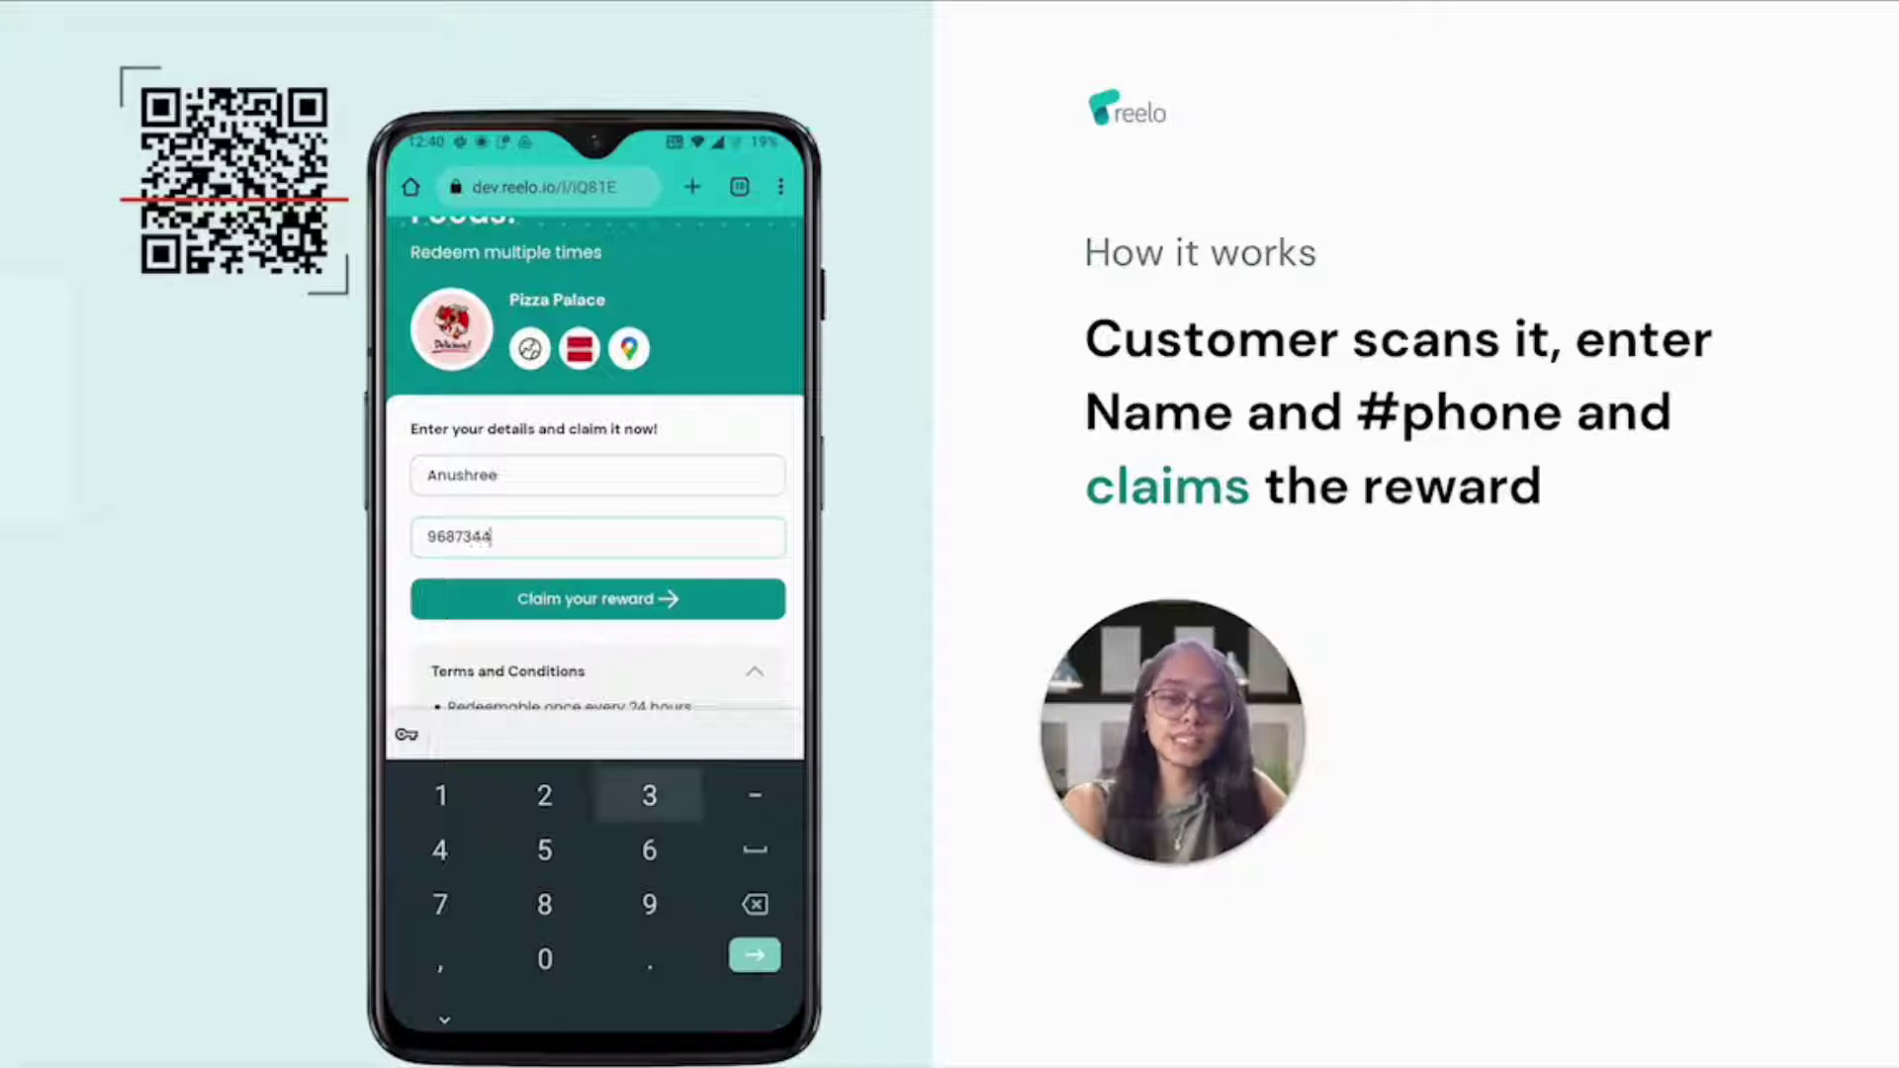
pyautogui.press('Escape')
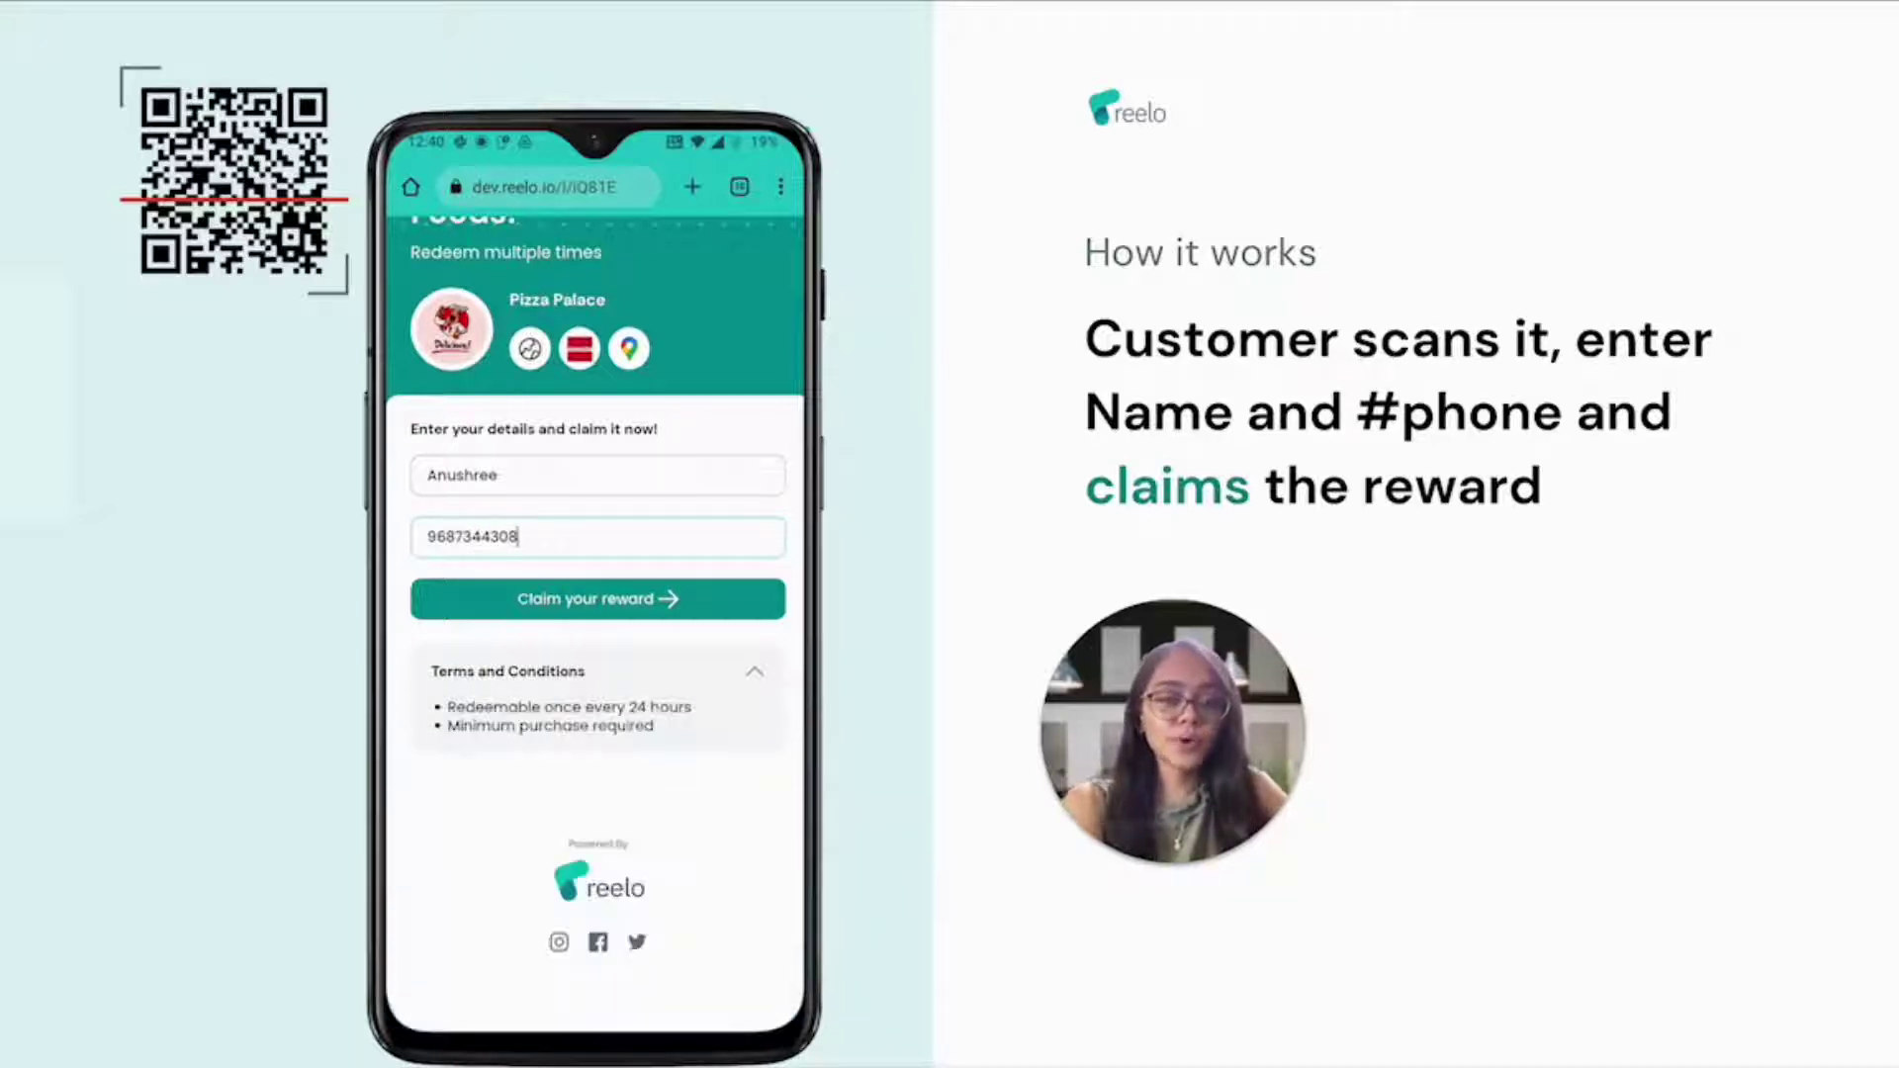
pyautogui.scroll(3, 593, 623)
pyautogui.click(597, 765)
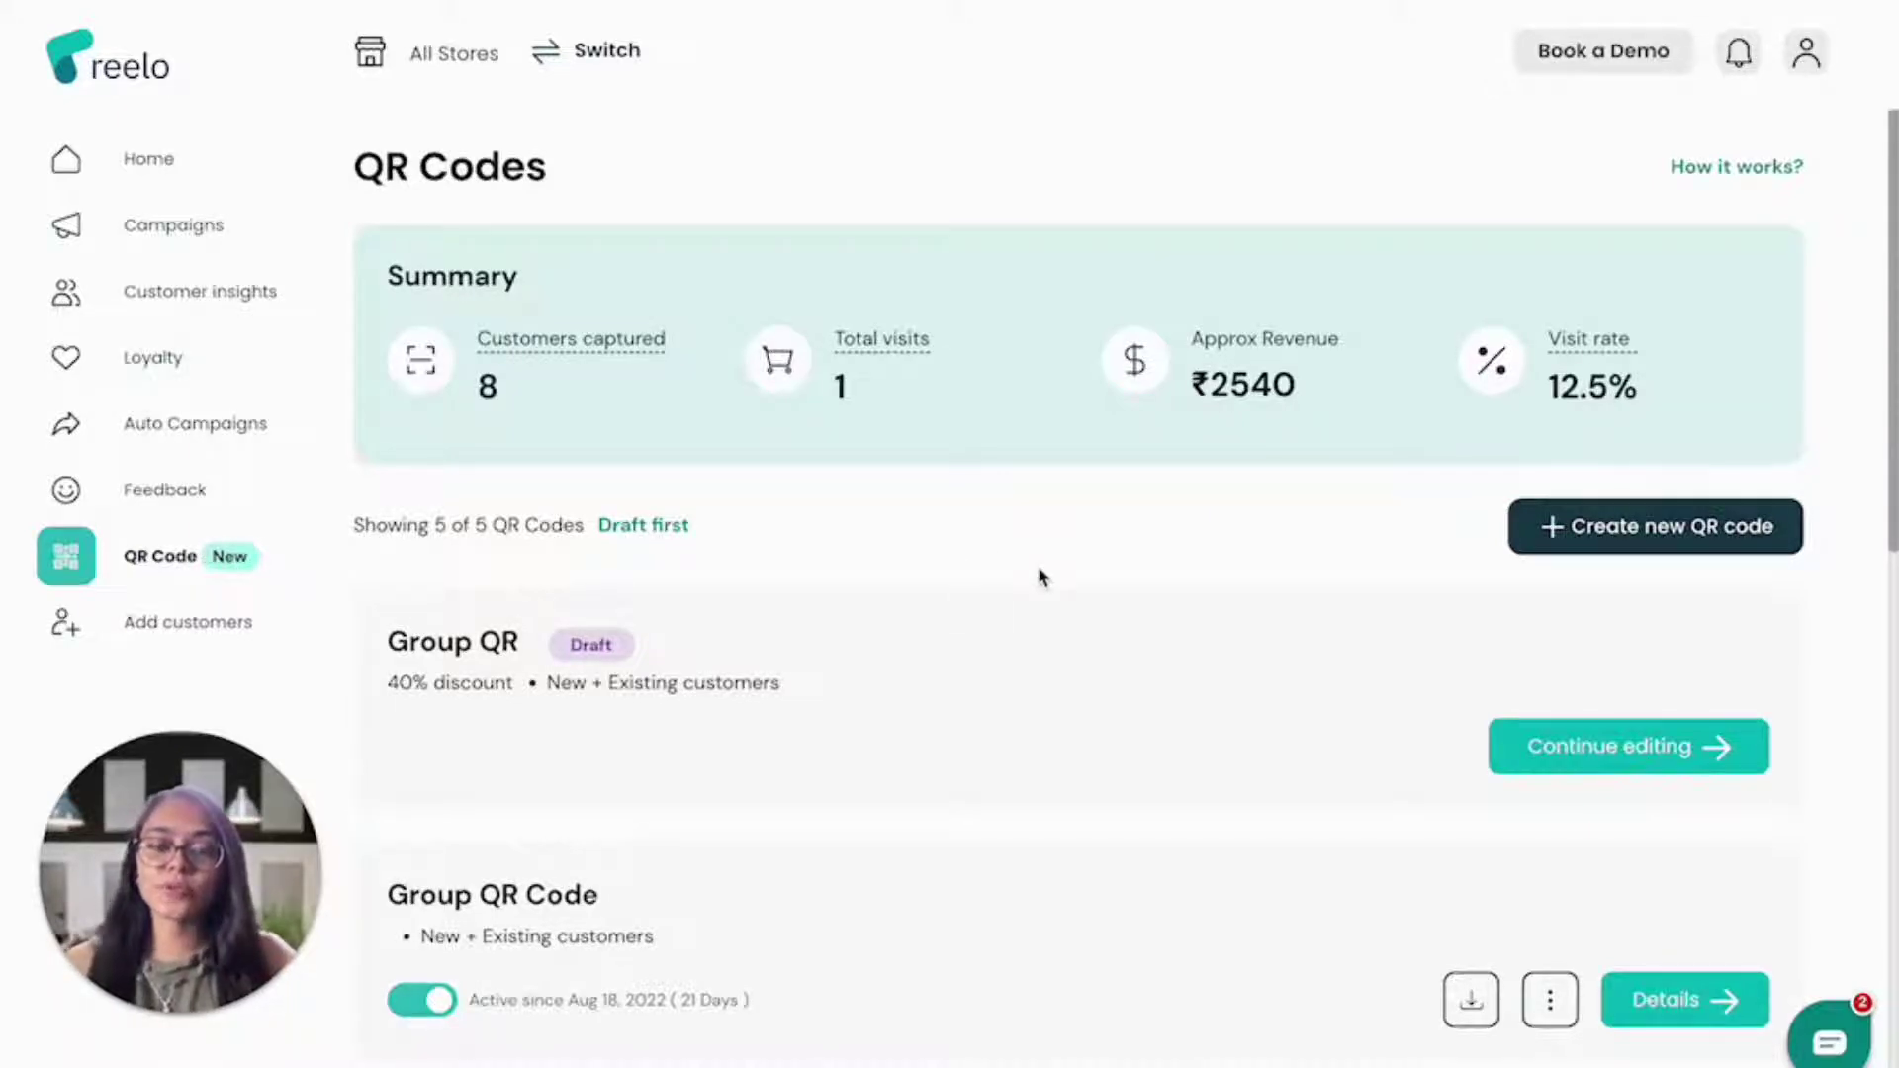
# Step: Read through the QR code how-it-works guide to its last slide and close it
pyautogui.click(1728, 171)
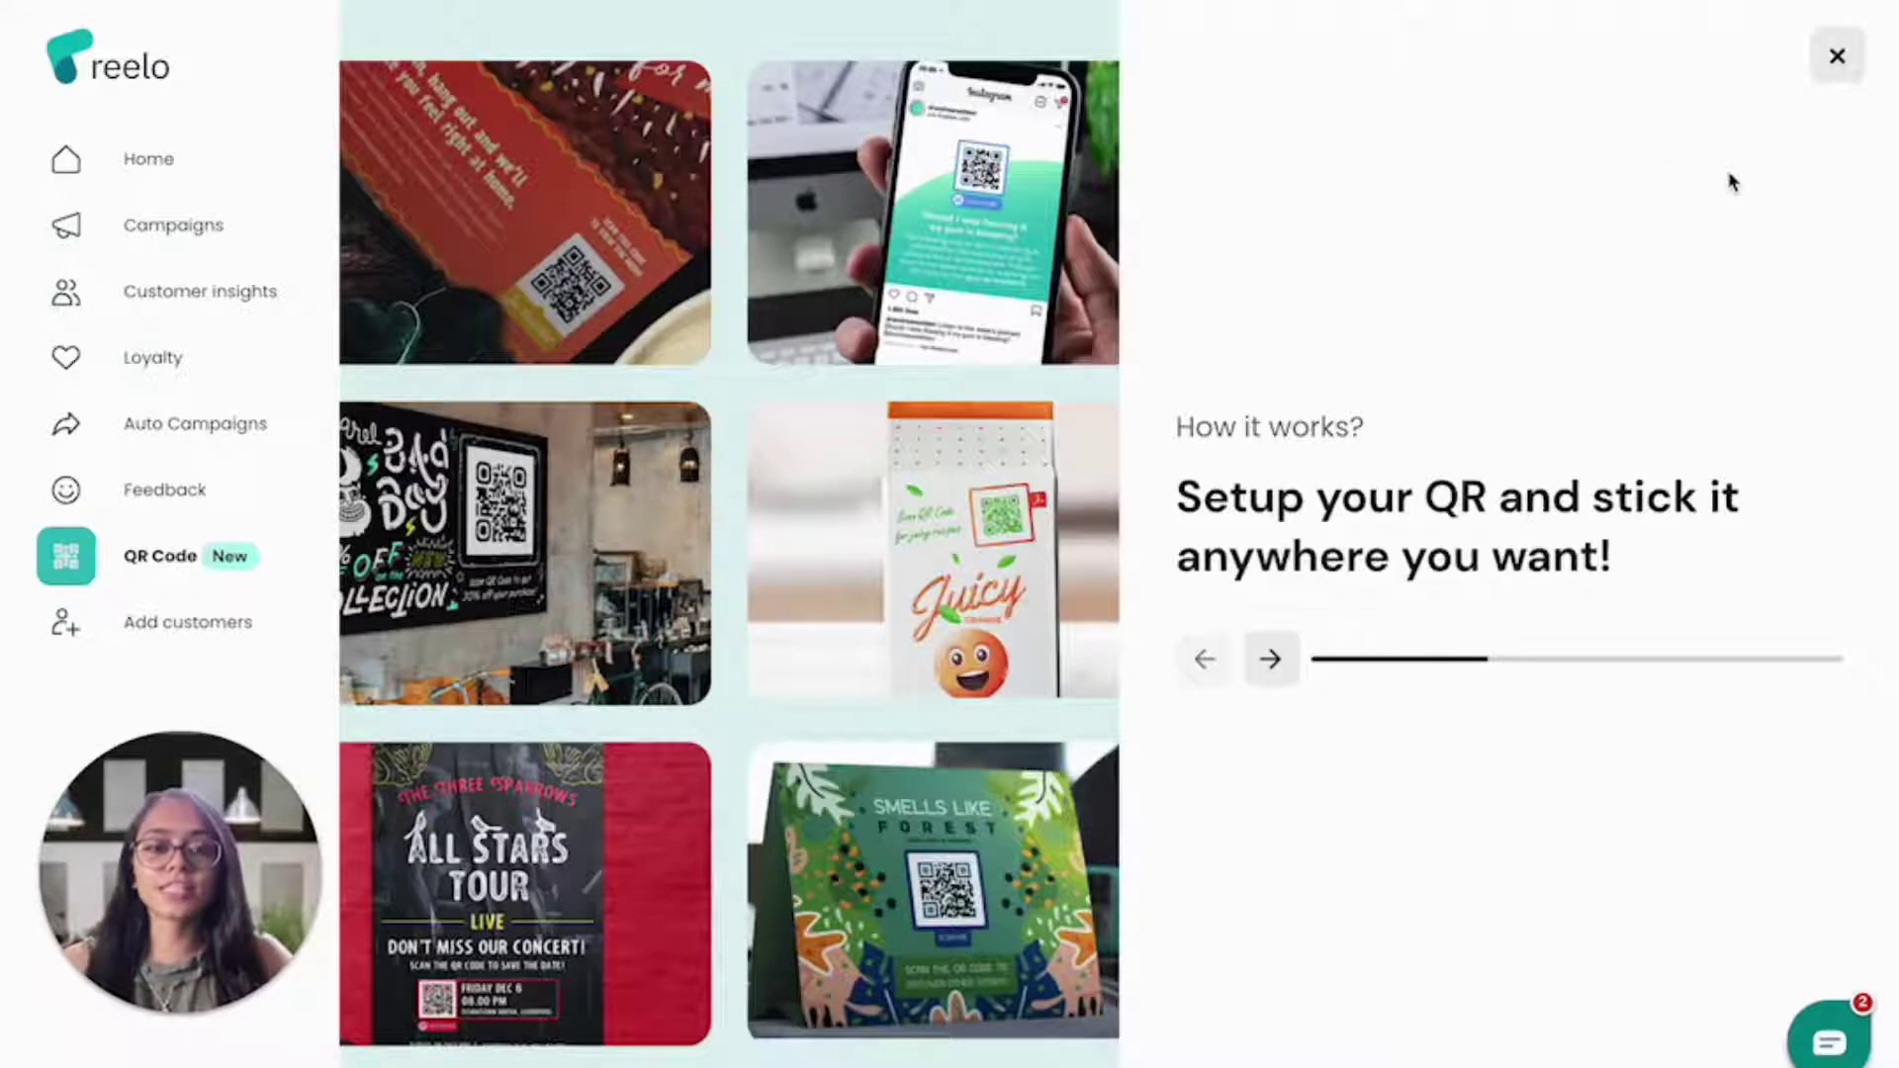
pyautogui.click(1274, 659)
pyautogui.click(1283, 660)
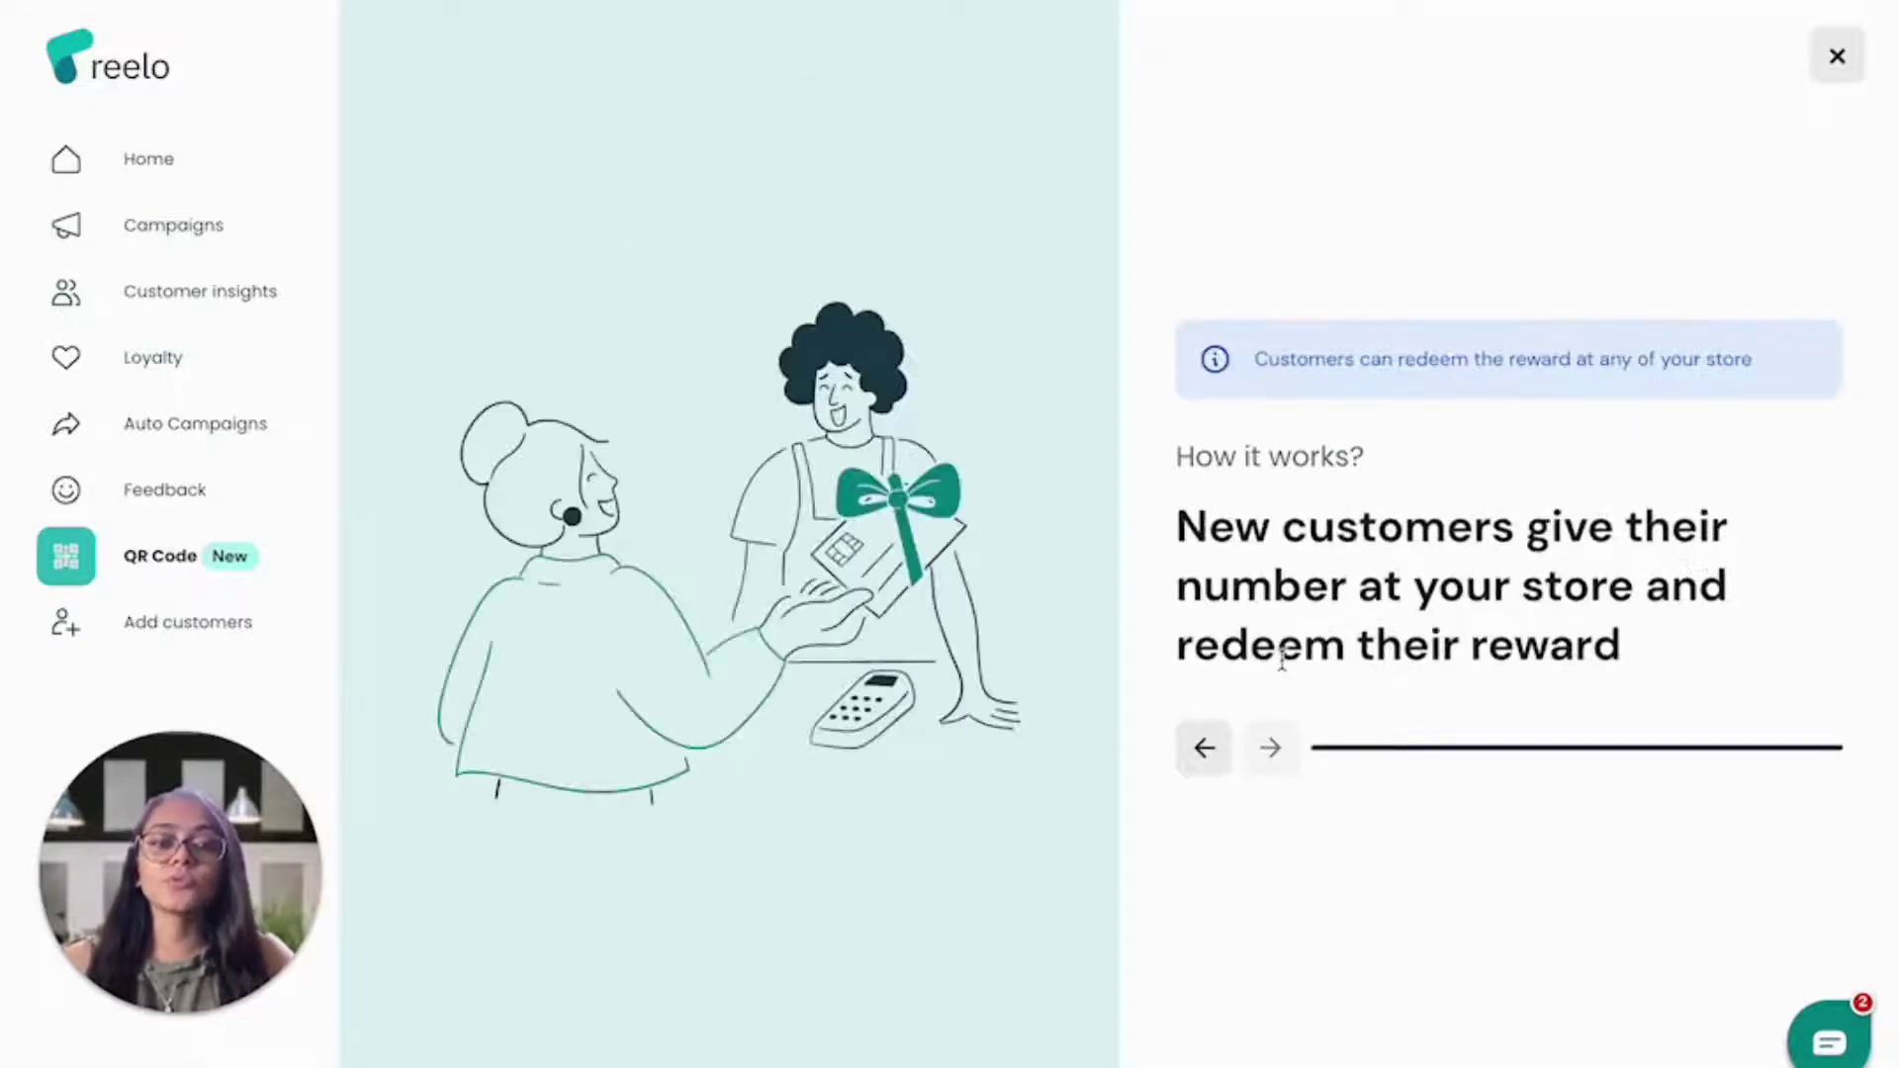
pyautogui.click(1839, 61)
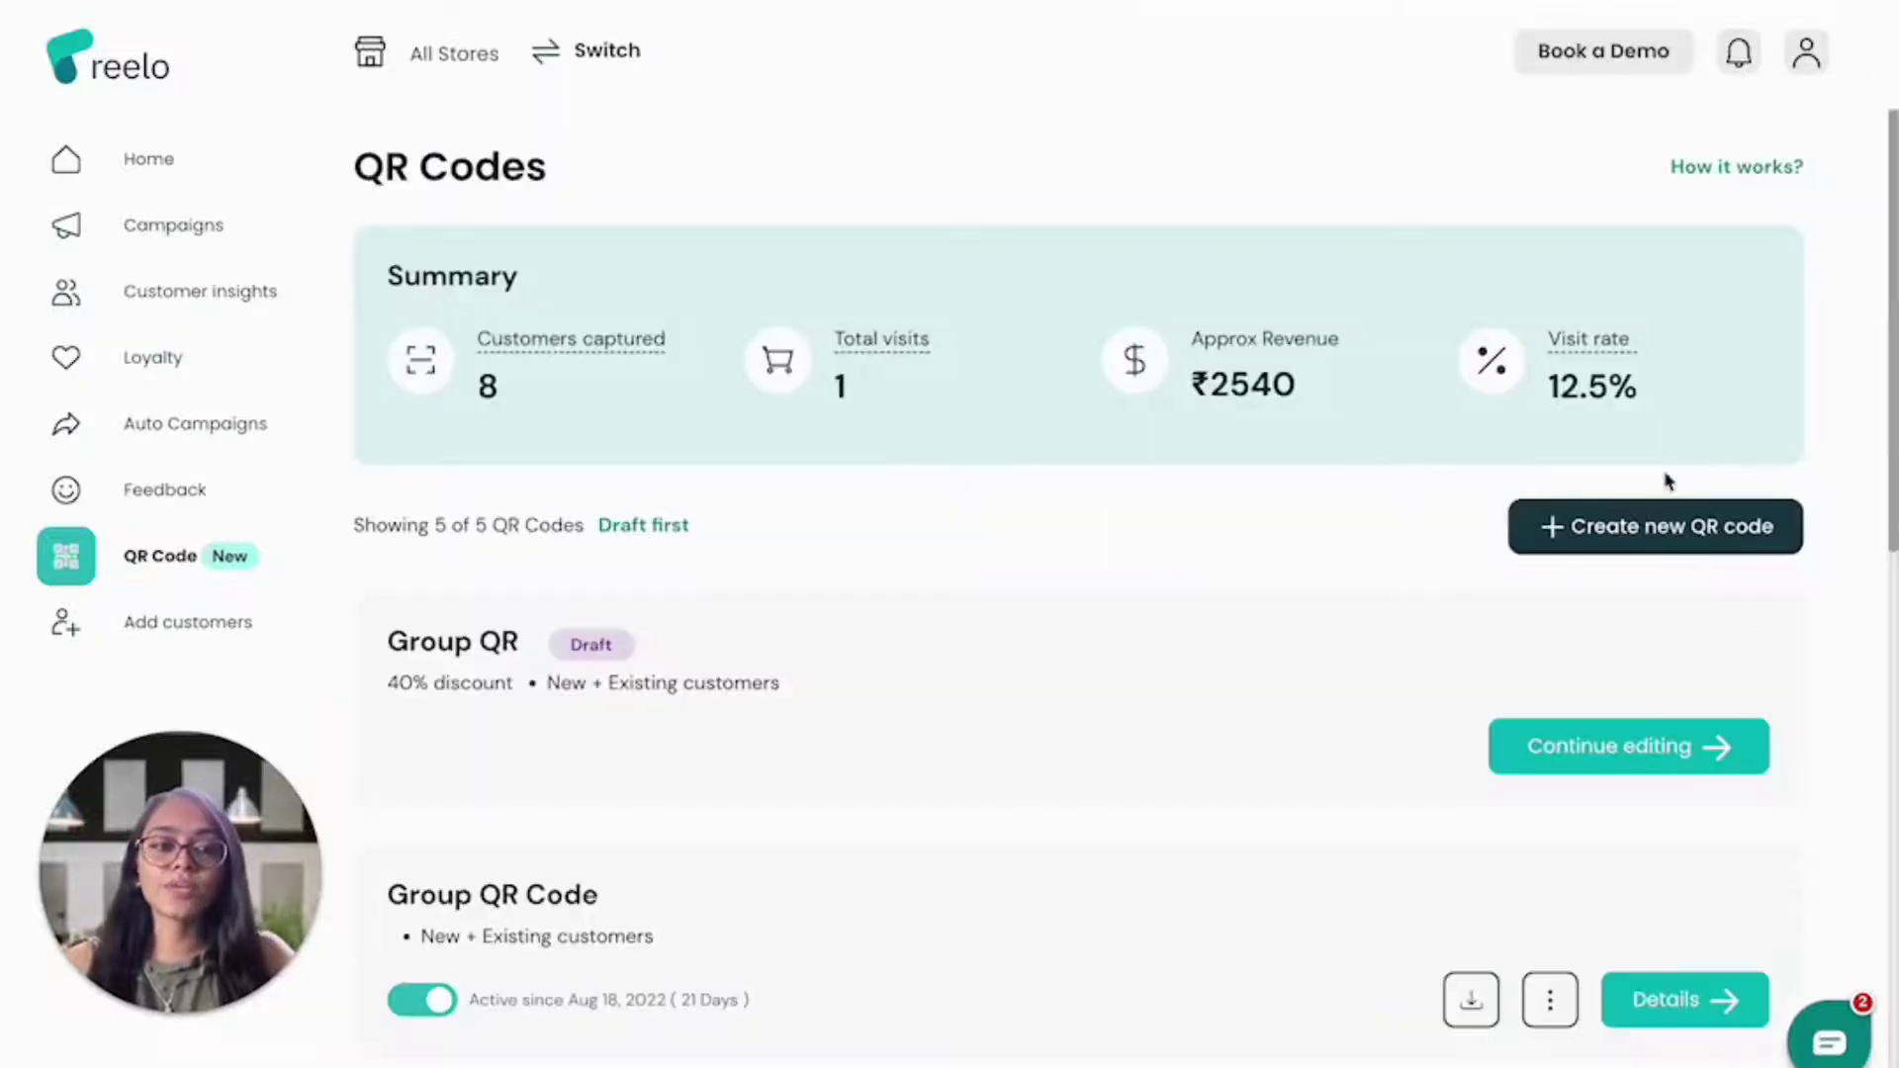
# Step: Create a new QR code named "Zomato customer data collection", reusing the title sample, and proceed to the reward setup
pyautogui.click(1647, 529)
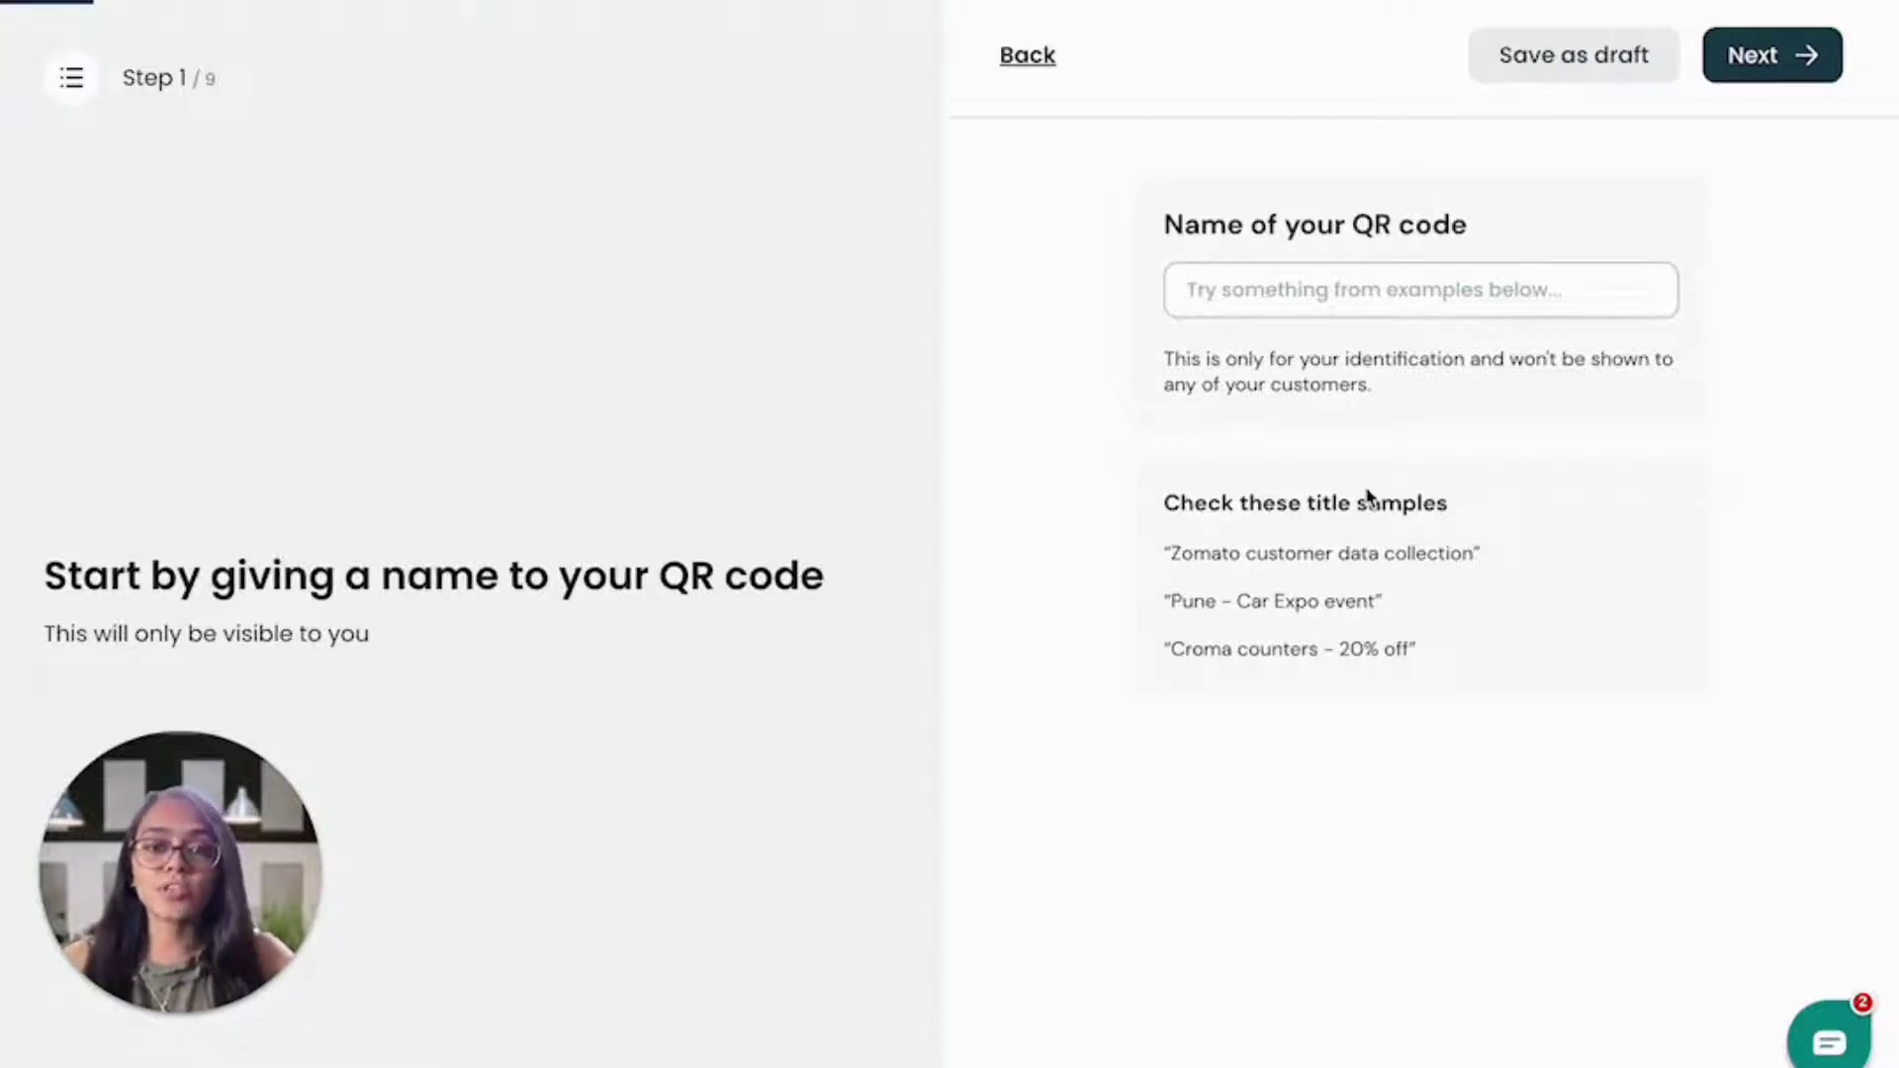
pyautogui.moveTo(1170, 553); pyautogui.dragTo(1472, 552)
pyautogui.hotkey('ctrl', 'c')
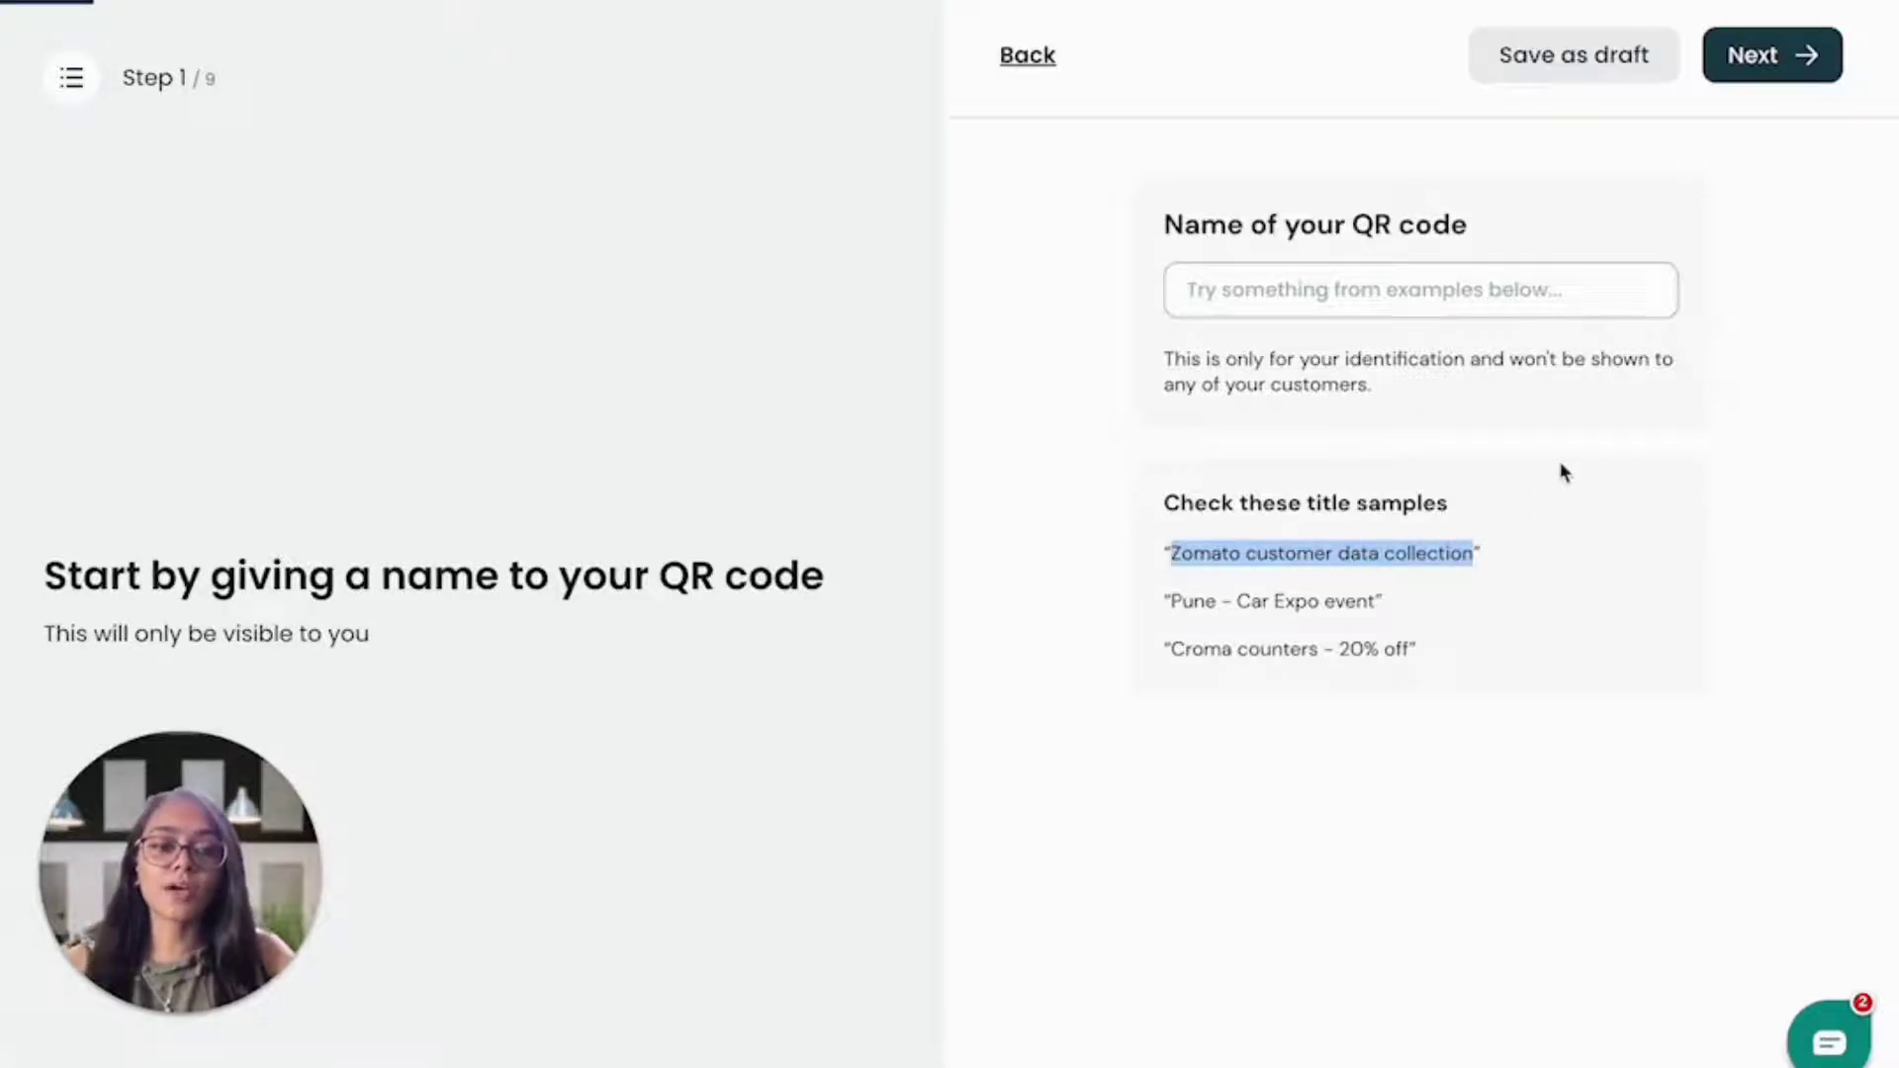
pyautogui.click(1285, 300)
pyautogui.hotkey('ctrl', 'v')
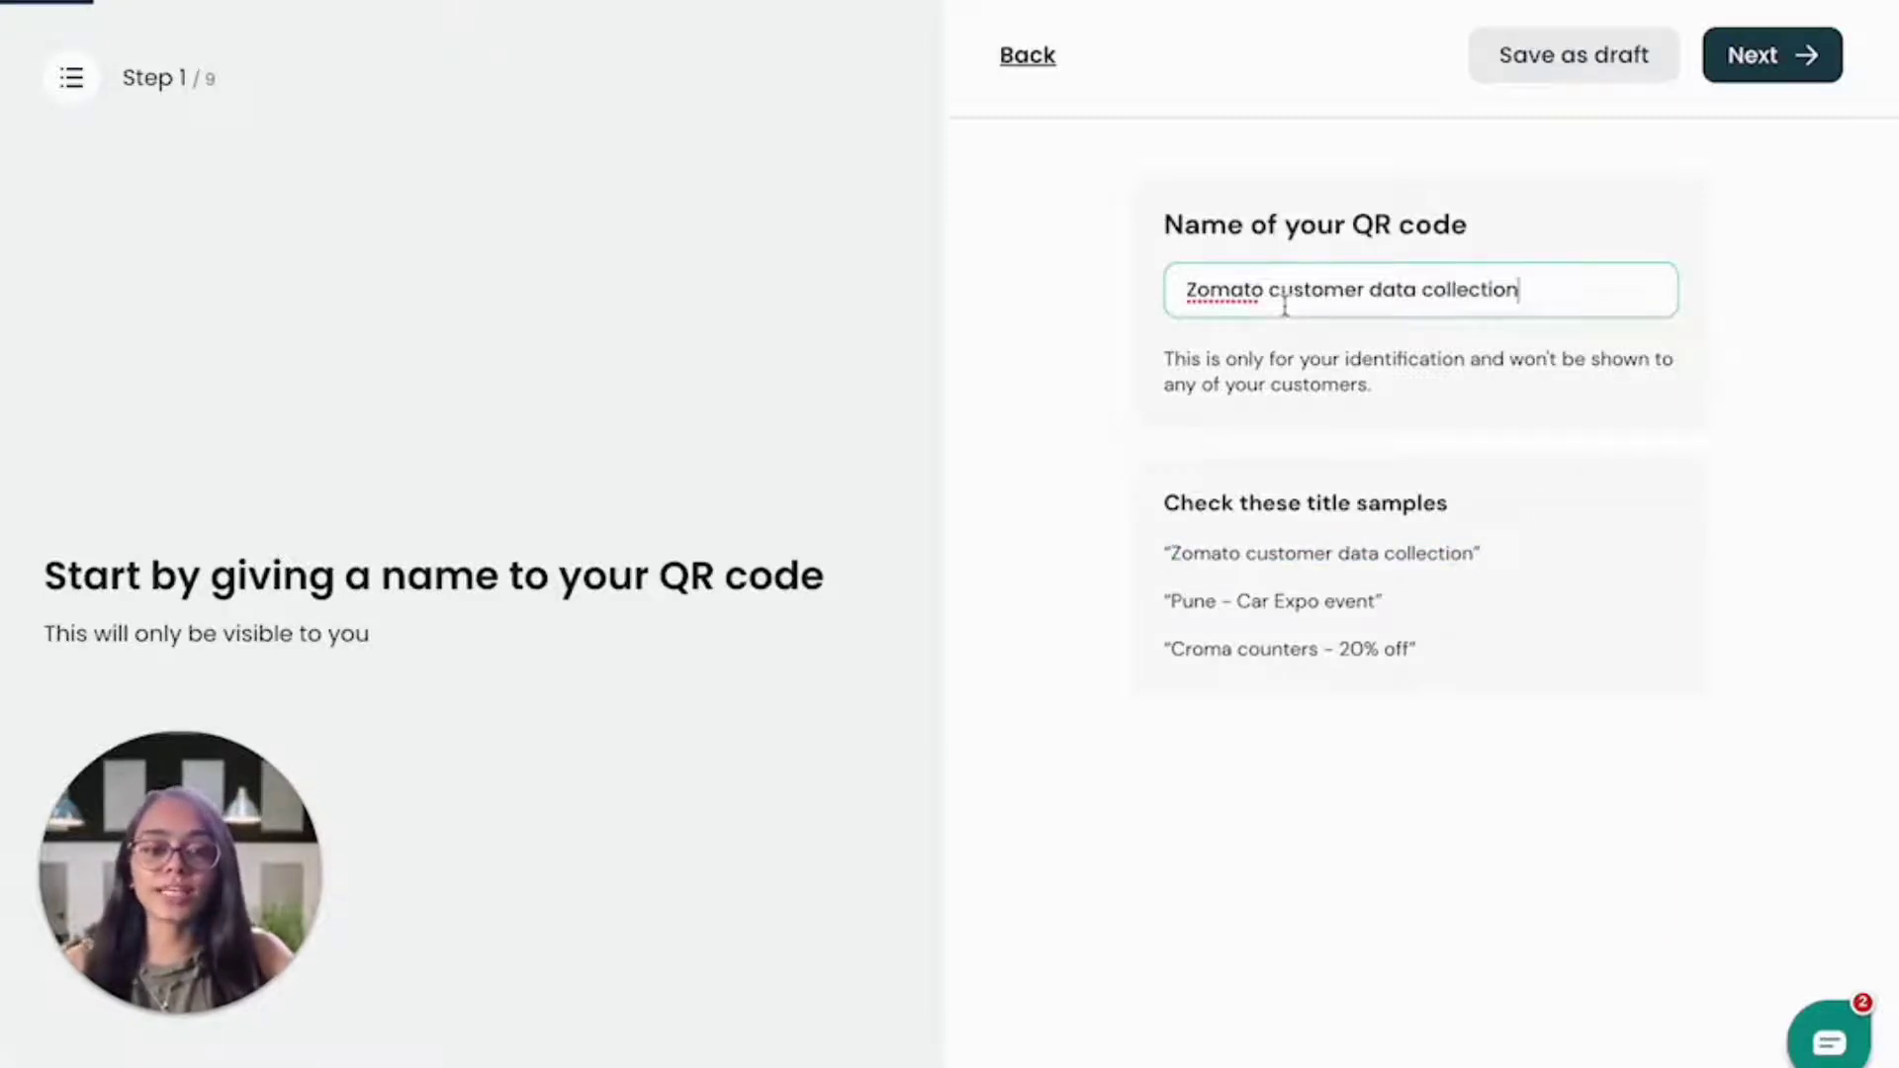
pyautogui.click(1792, 66)
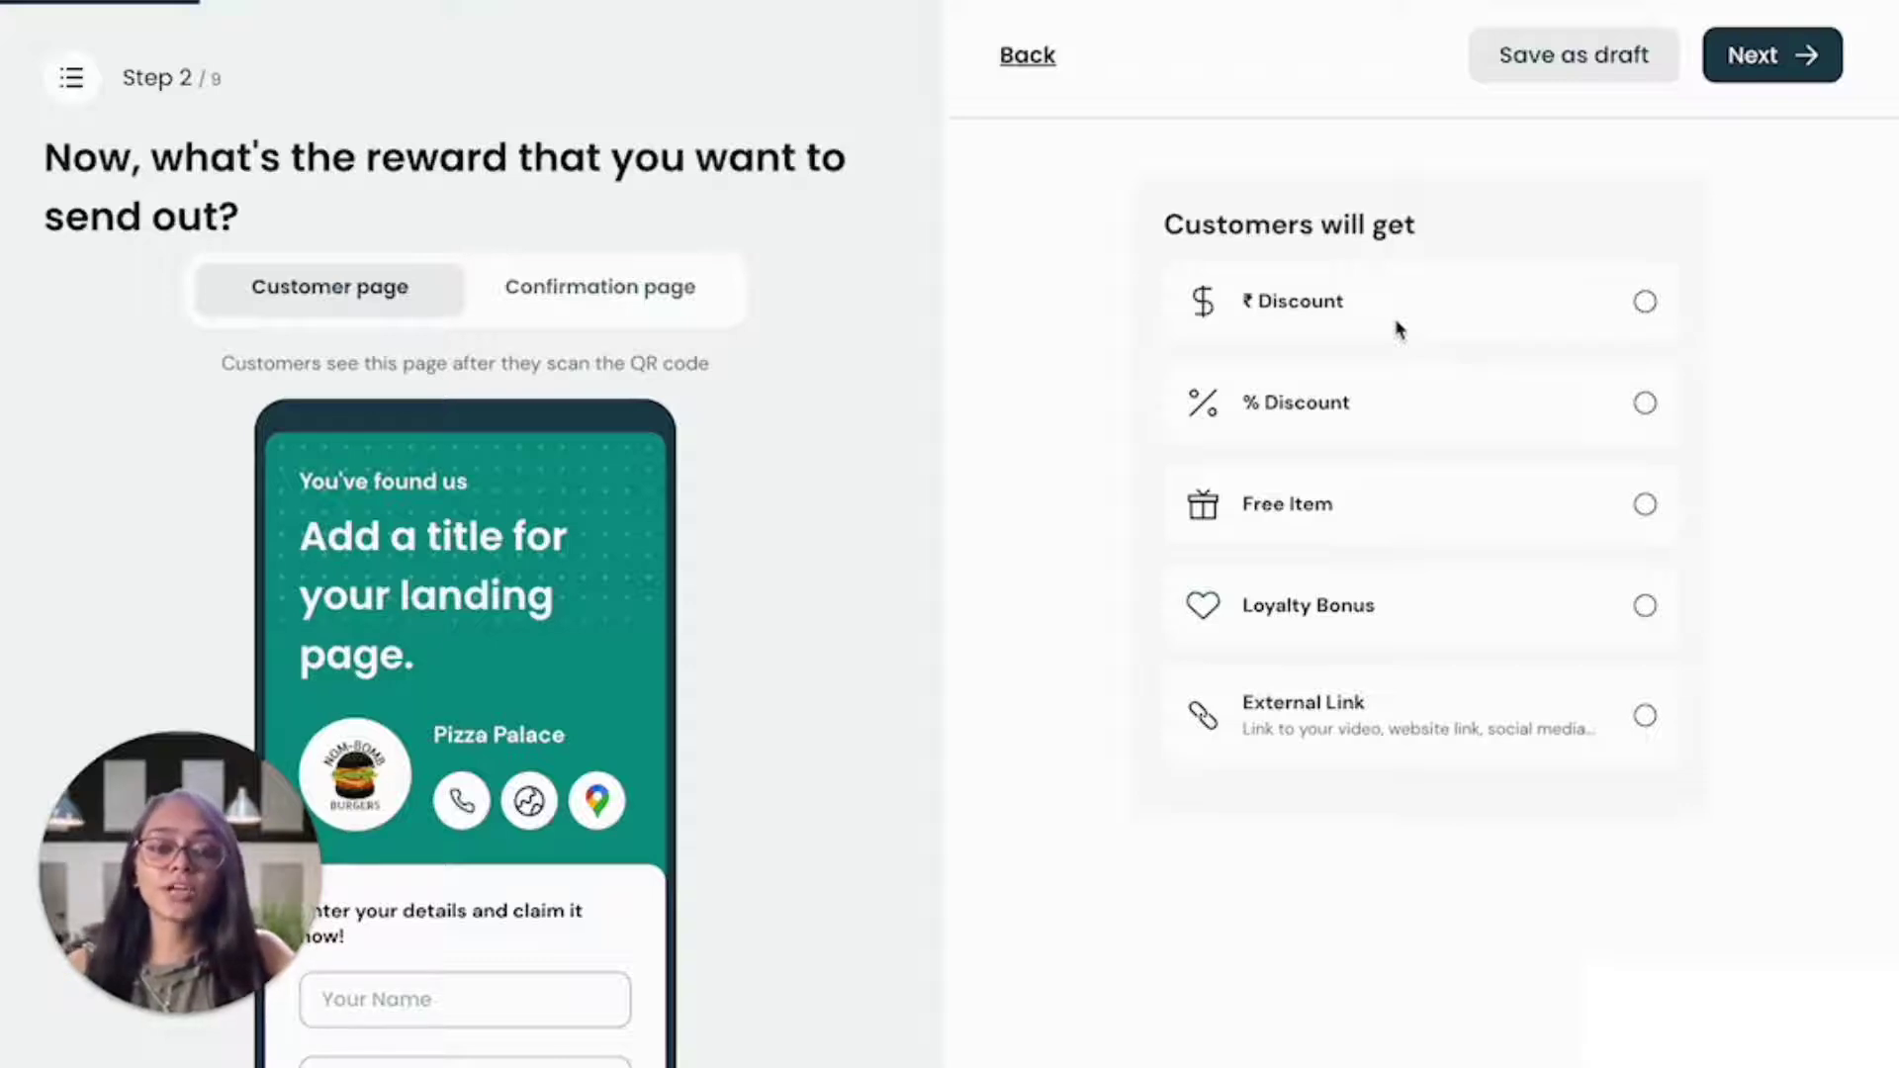
# Step: Set the customer reward to a ₹ discount of 100 on a specific purchase
pyautogui.click(1461, 316)
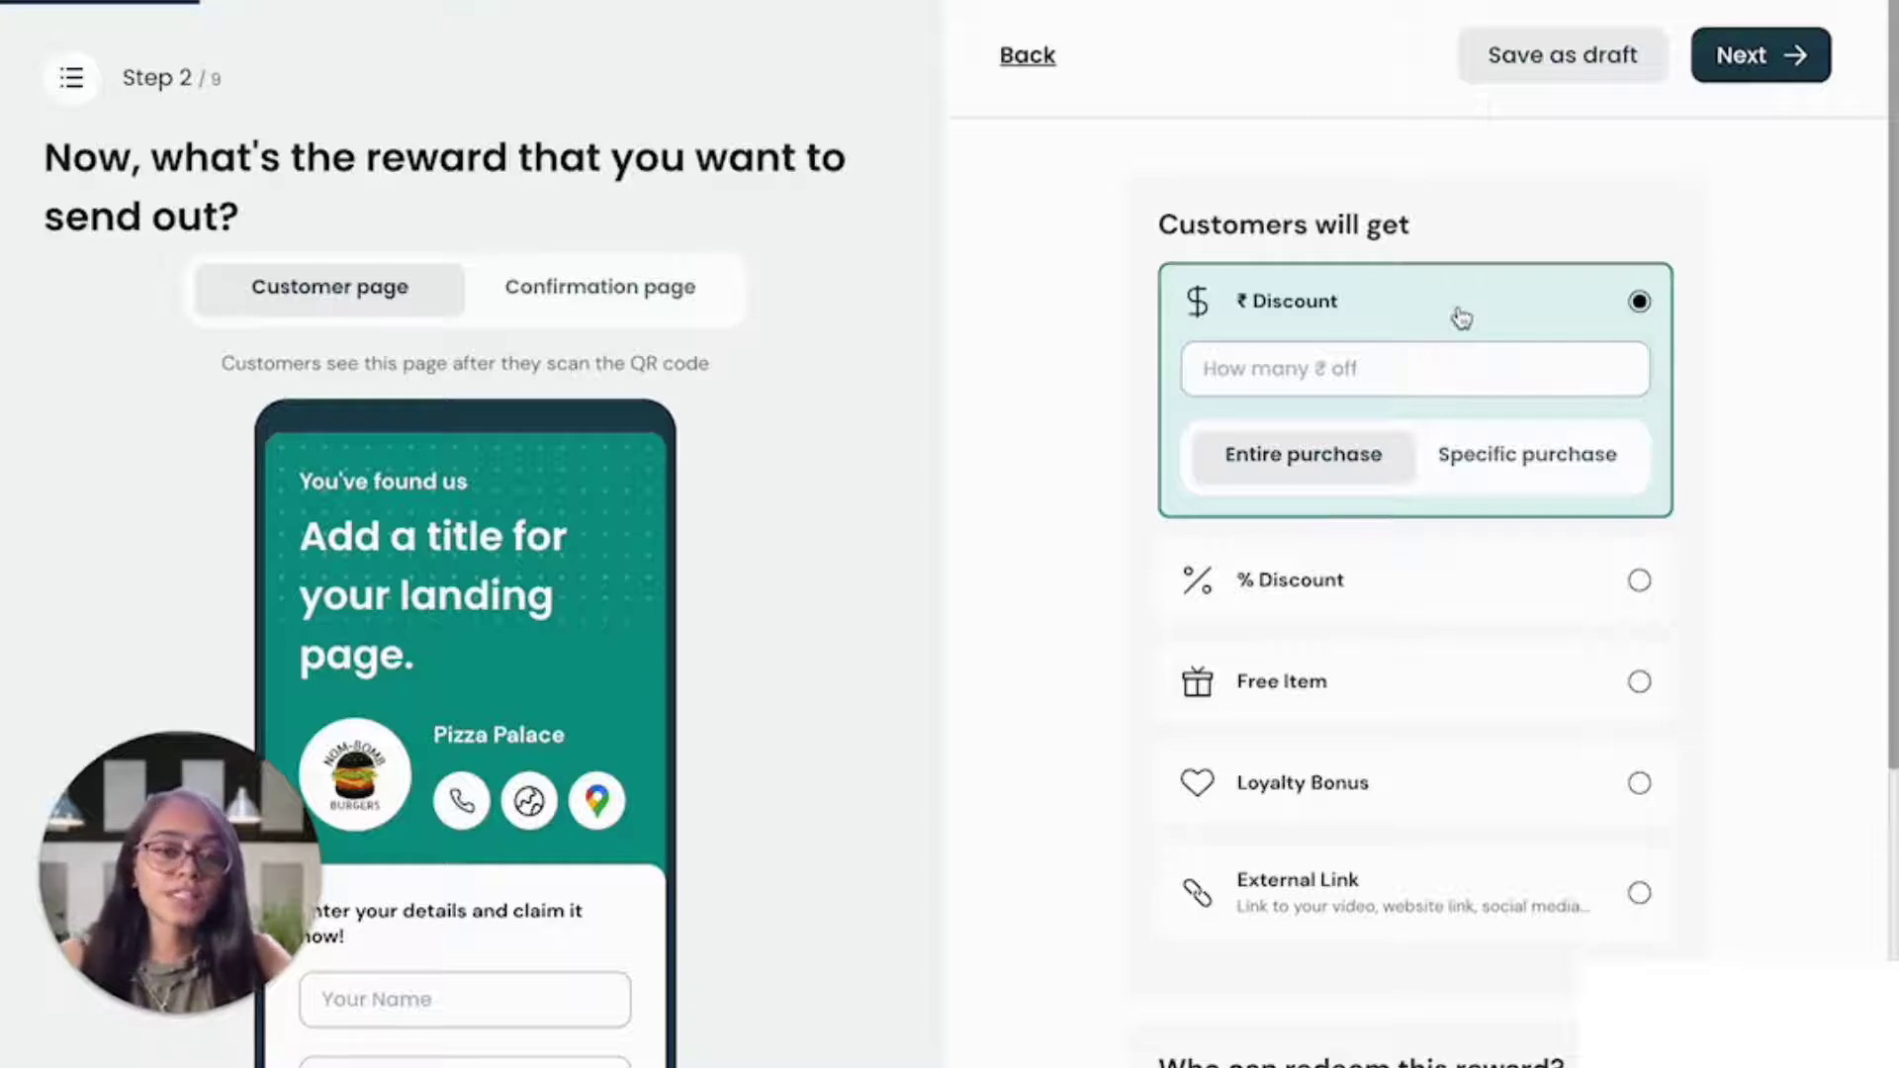
pyautogui.click(1528, 455)
pyautogui.click(1371, 366)
pyautogui.write('100')
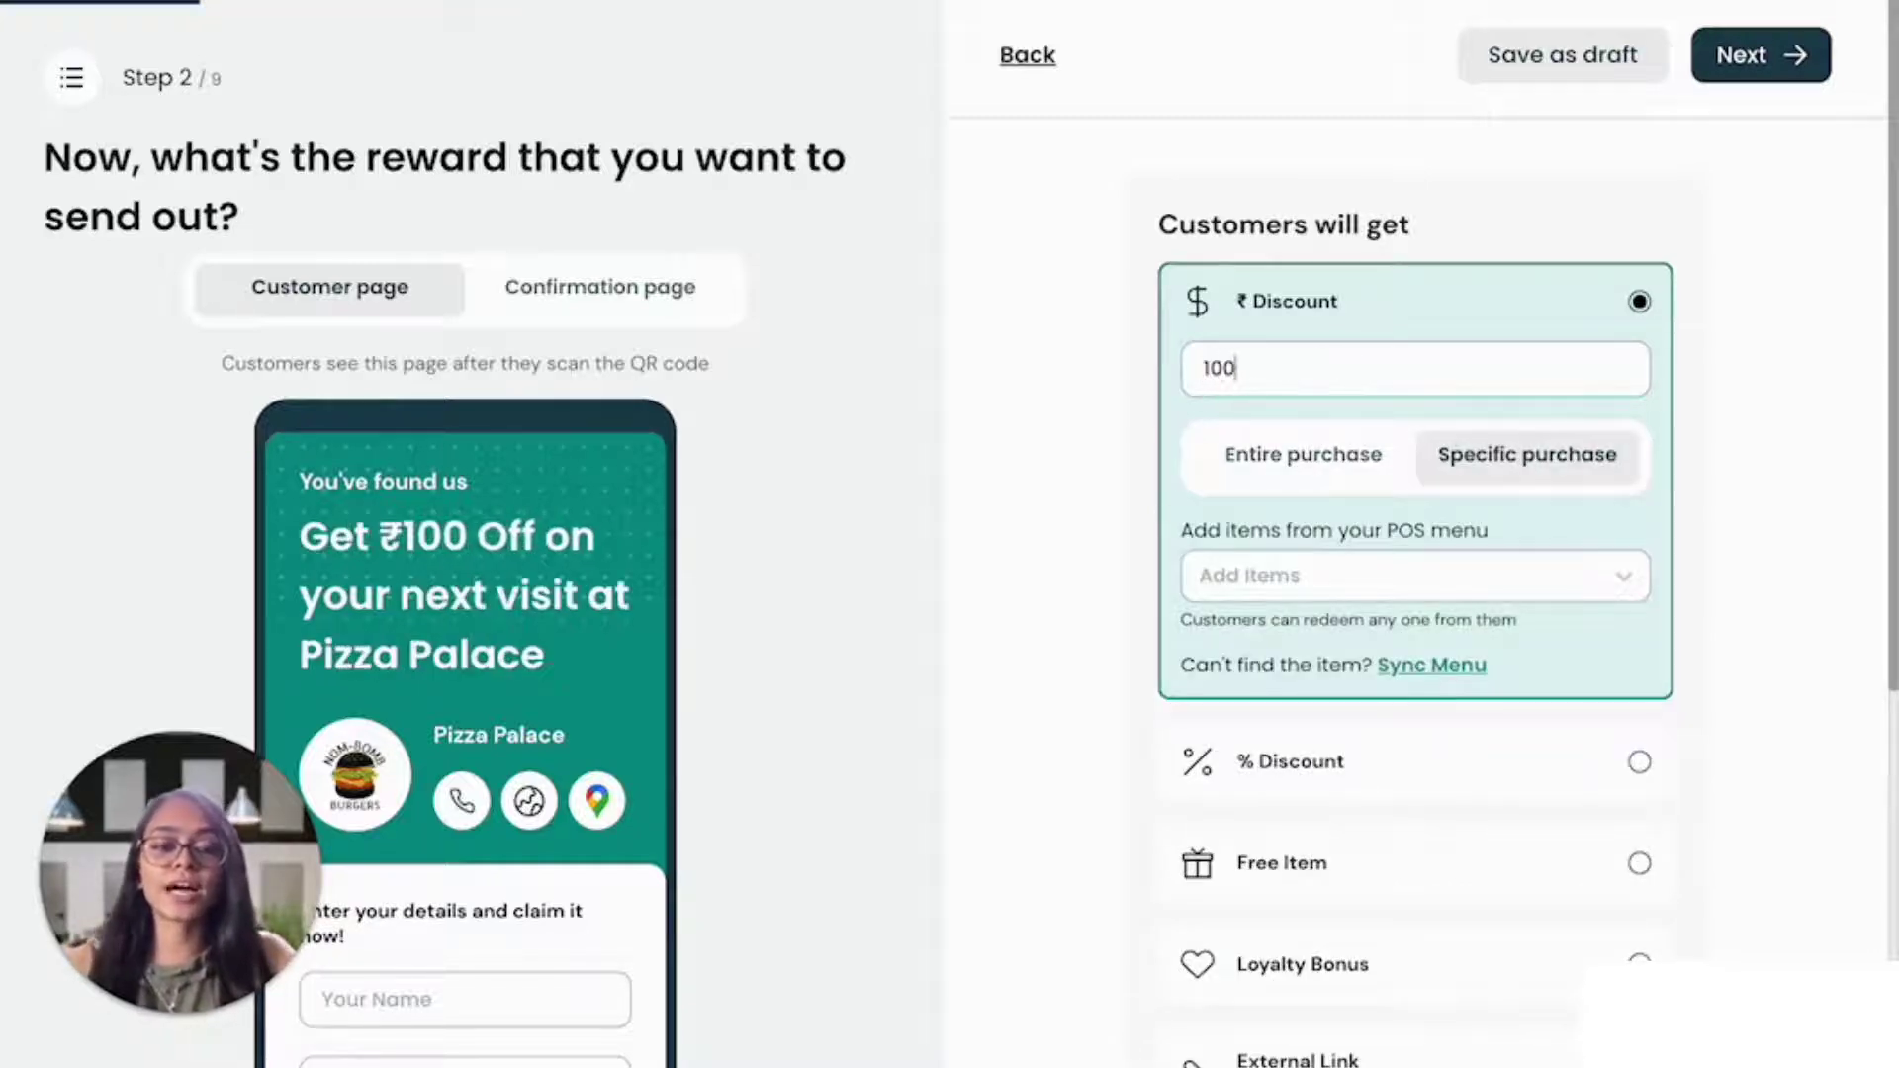
# Step: Set the customer reward to a percentage discount of 40% on the entire purchase
pyautogui.click(1337, 766)
pyautogui.click(1275, 472)
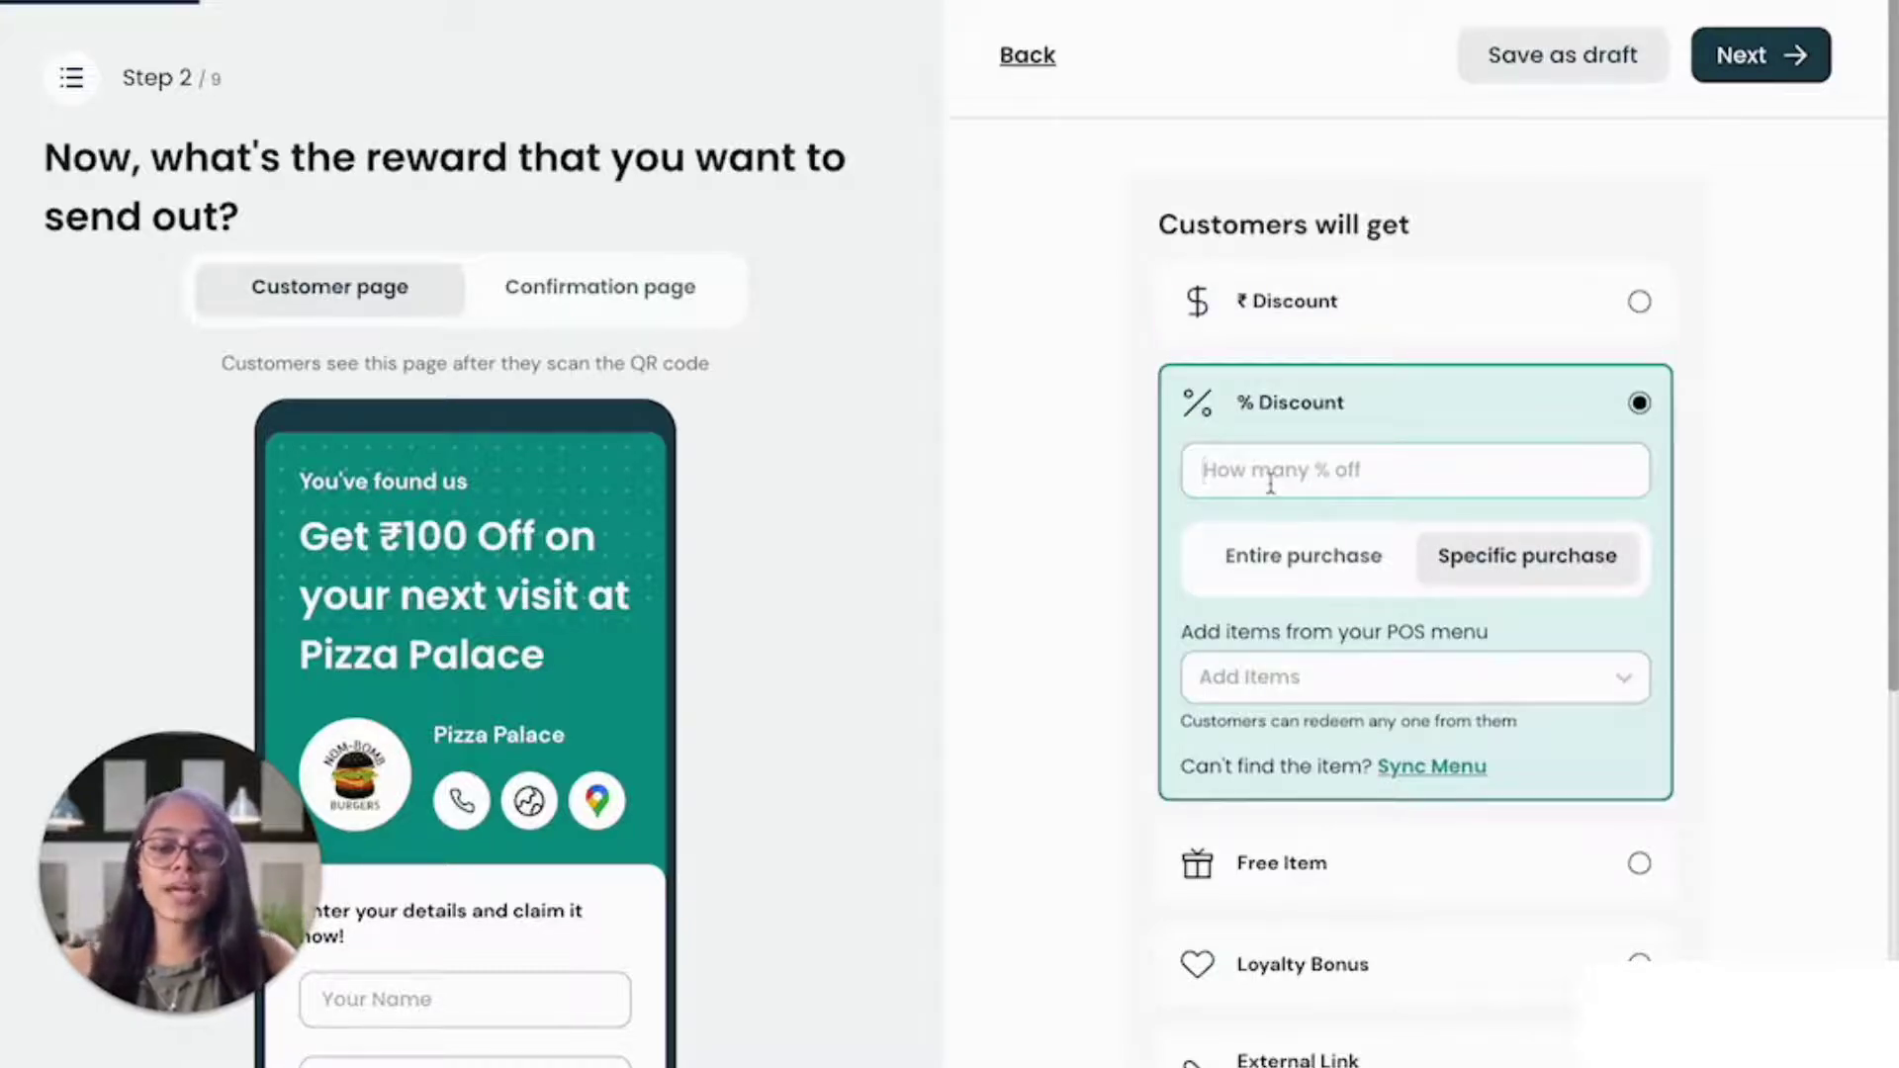
pyautogui.write('10')
pyautogui.press('BackSpace')
pyautogui.press('BackSpace')
pyautogui.write('40')
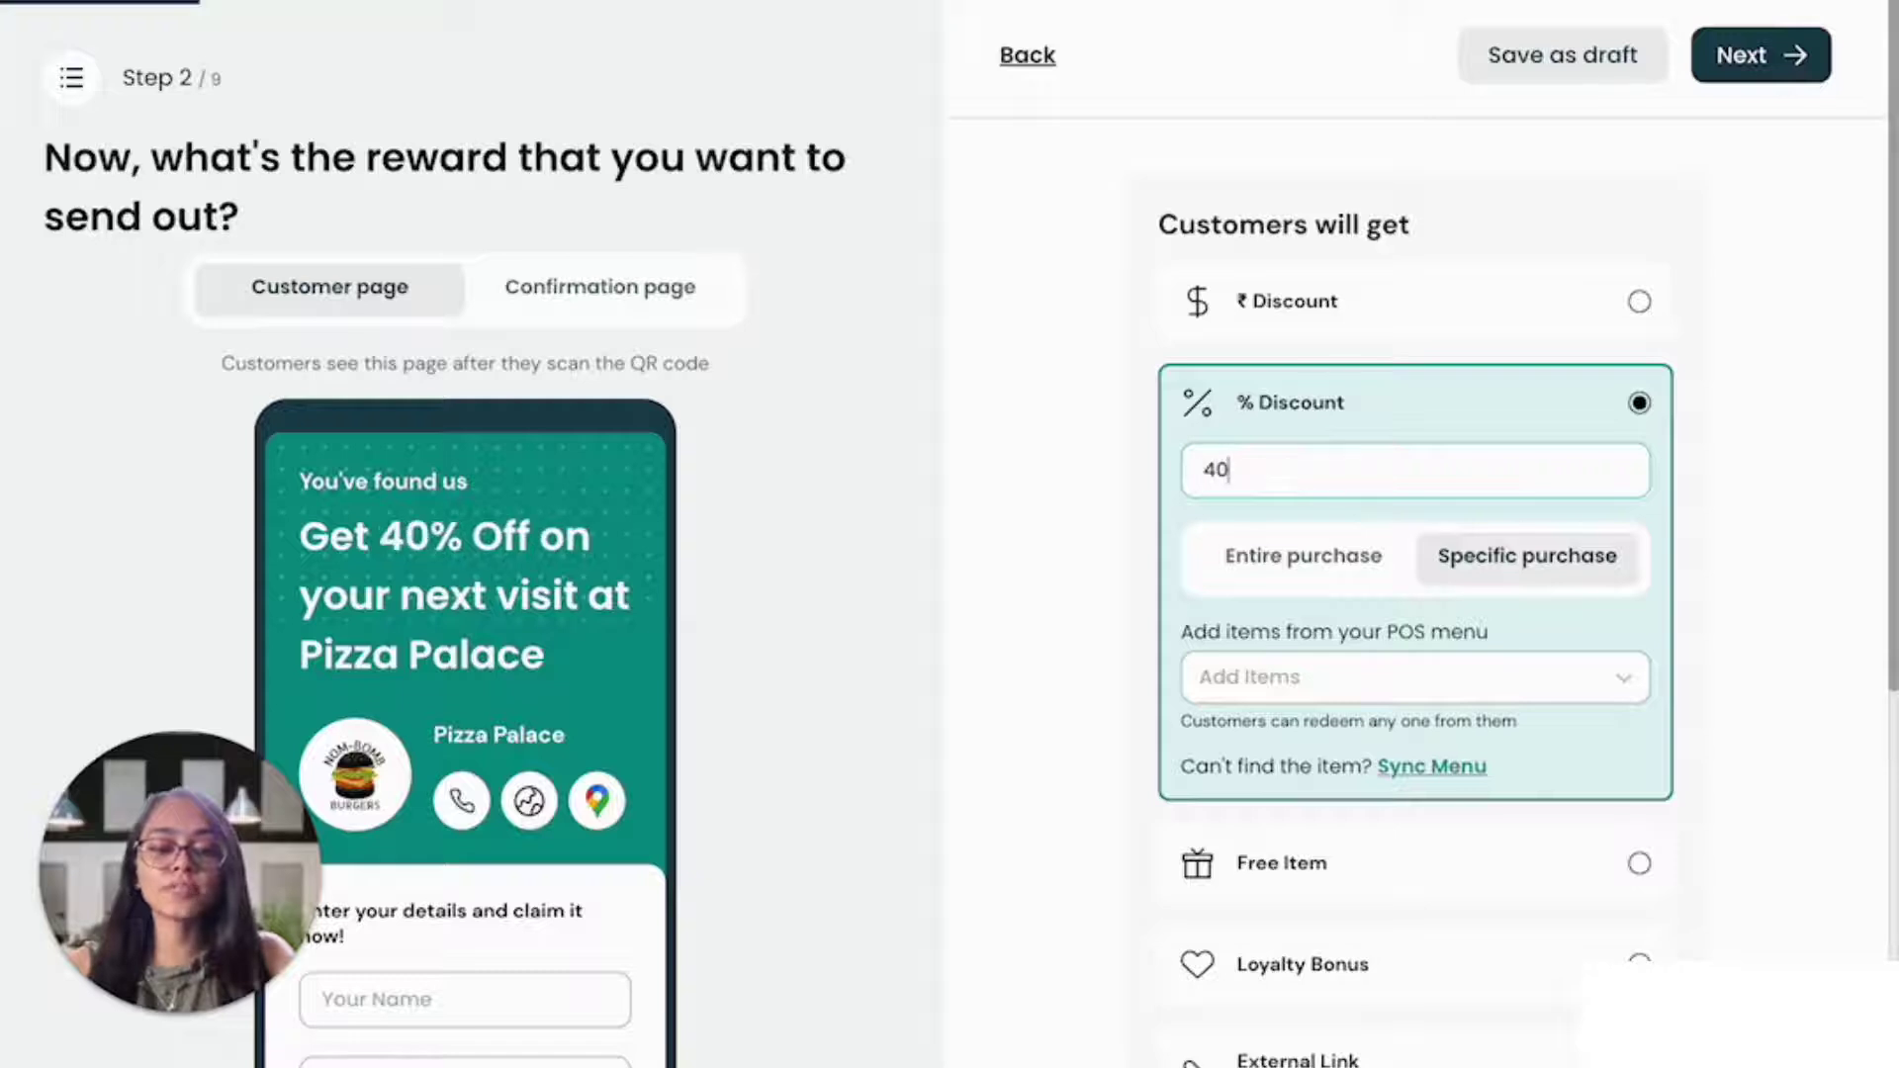
pyautogui.click(1312, 567)
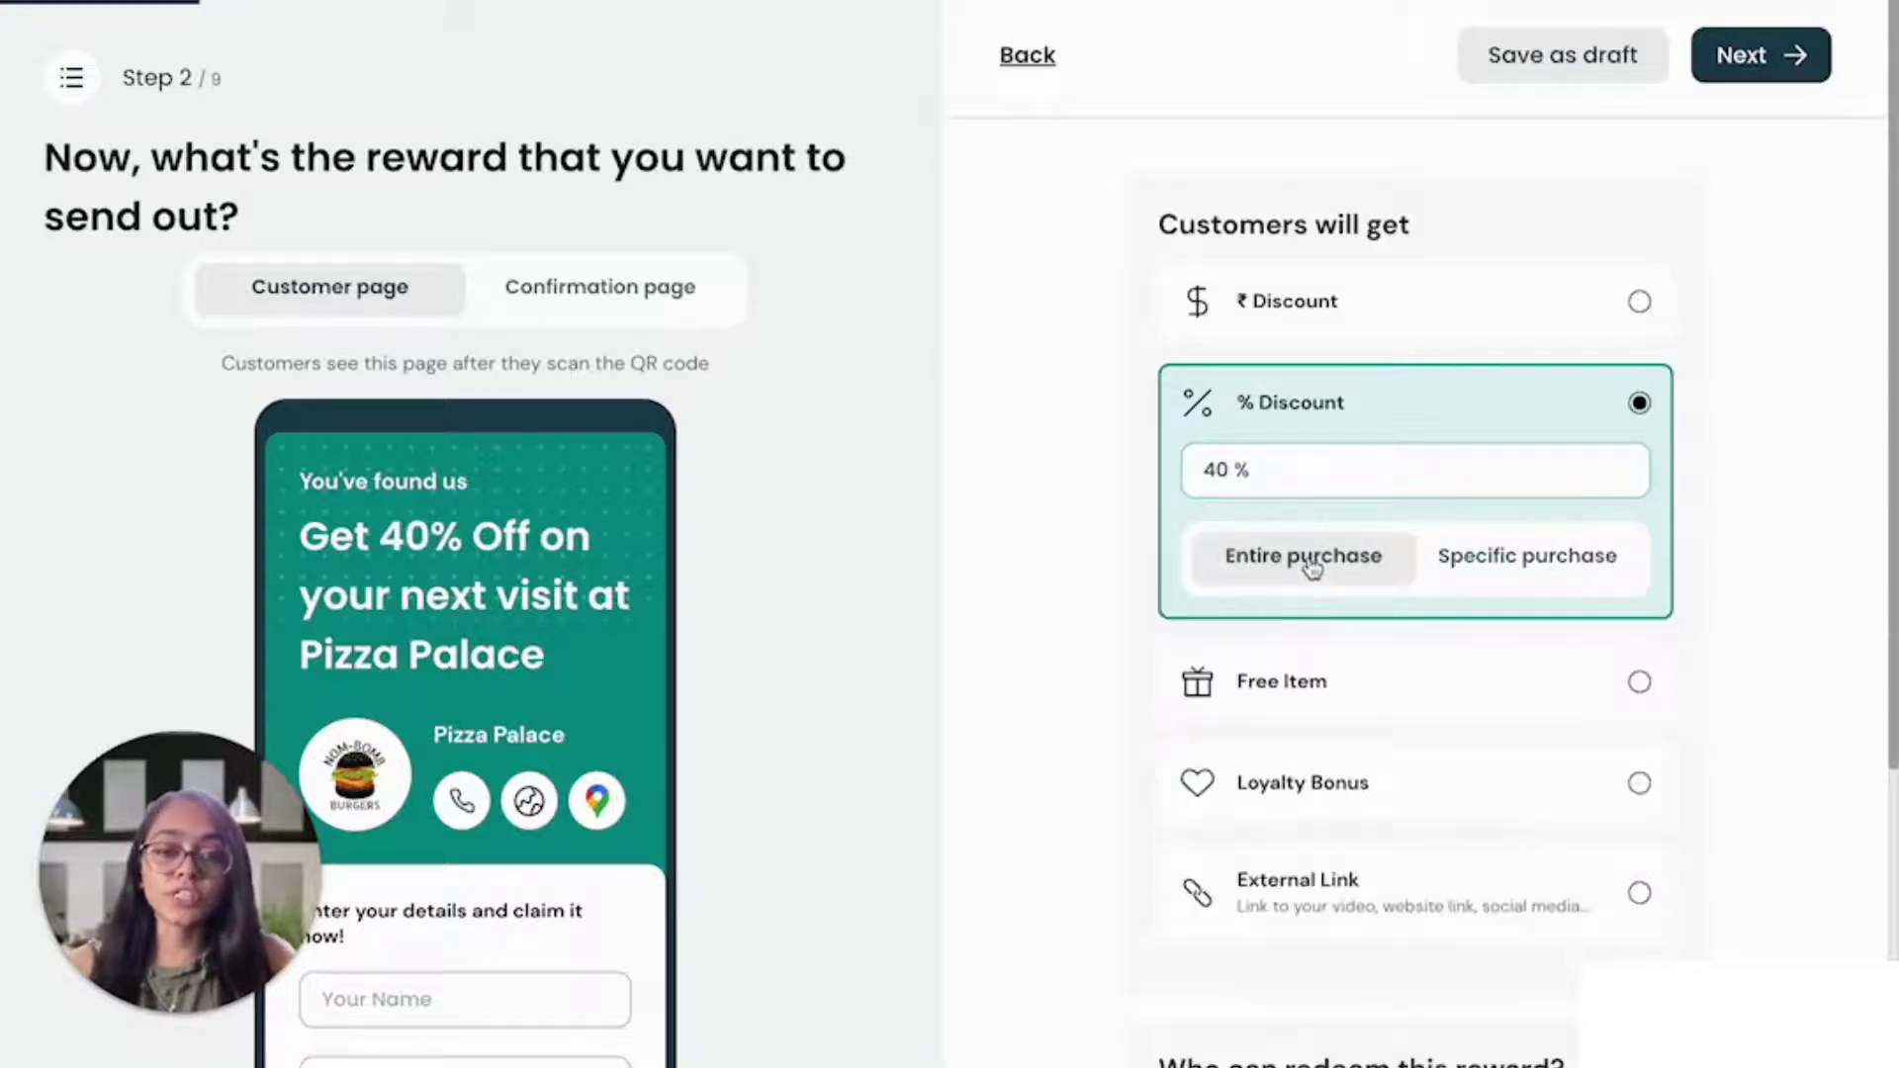
# Step: Set the reward to a free item, adding Hot & Sour Chicken Soup and Manchow Chicken Soup Update from the POS menu
pyautogui.click(1372, 683)
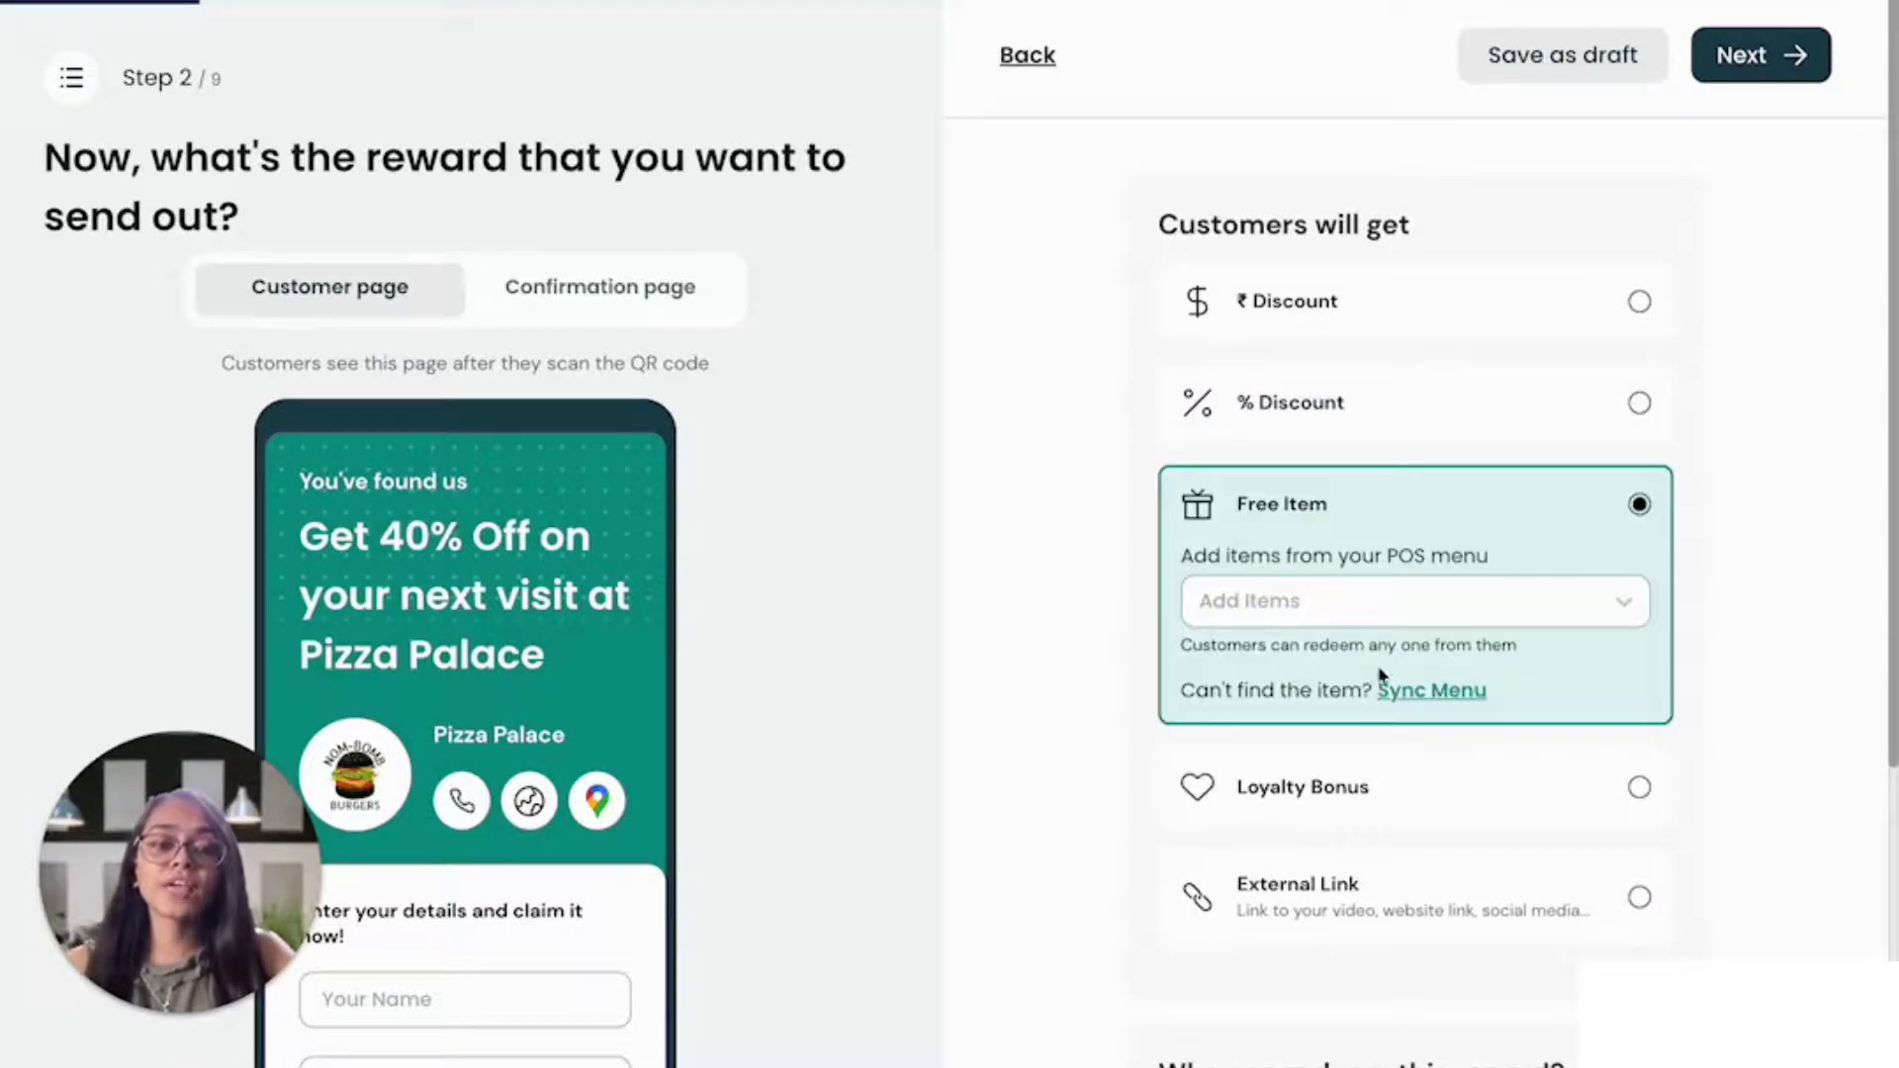
pyautogui.click(1419, 606)
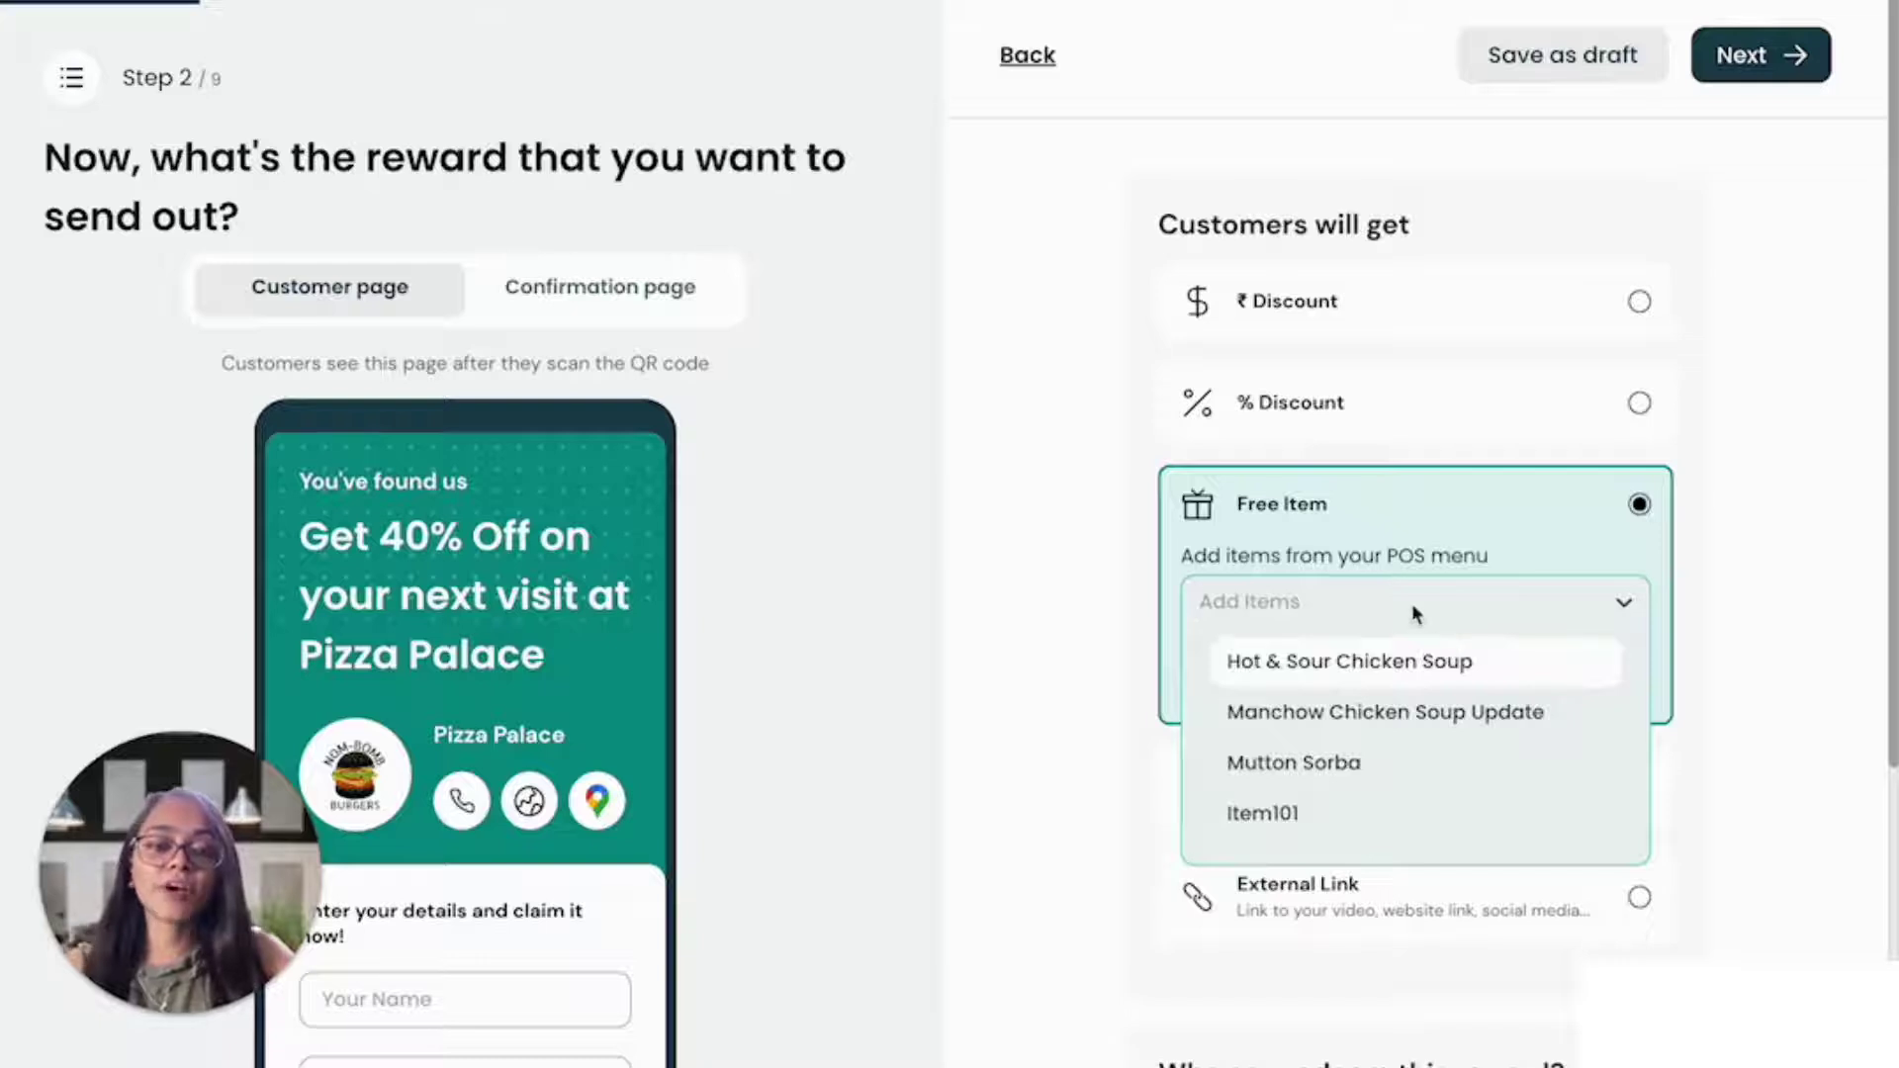
pyautogui.click(1424, 661)
pyautogui.click(1454, 664)
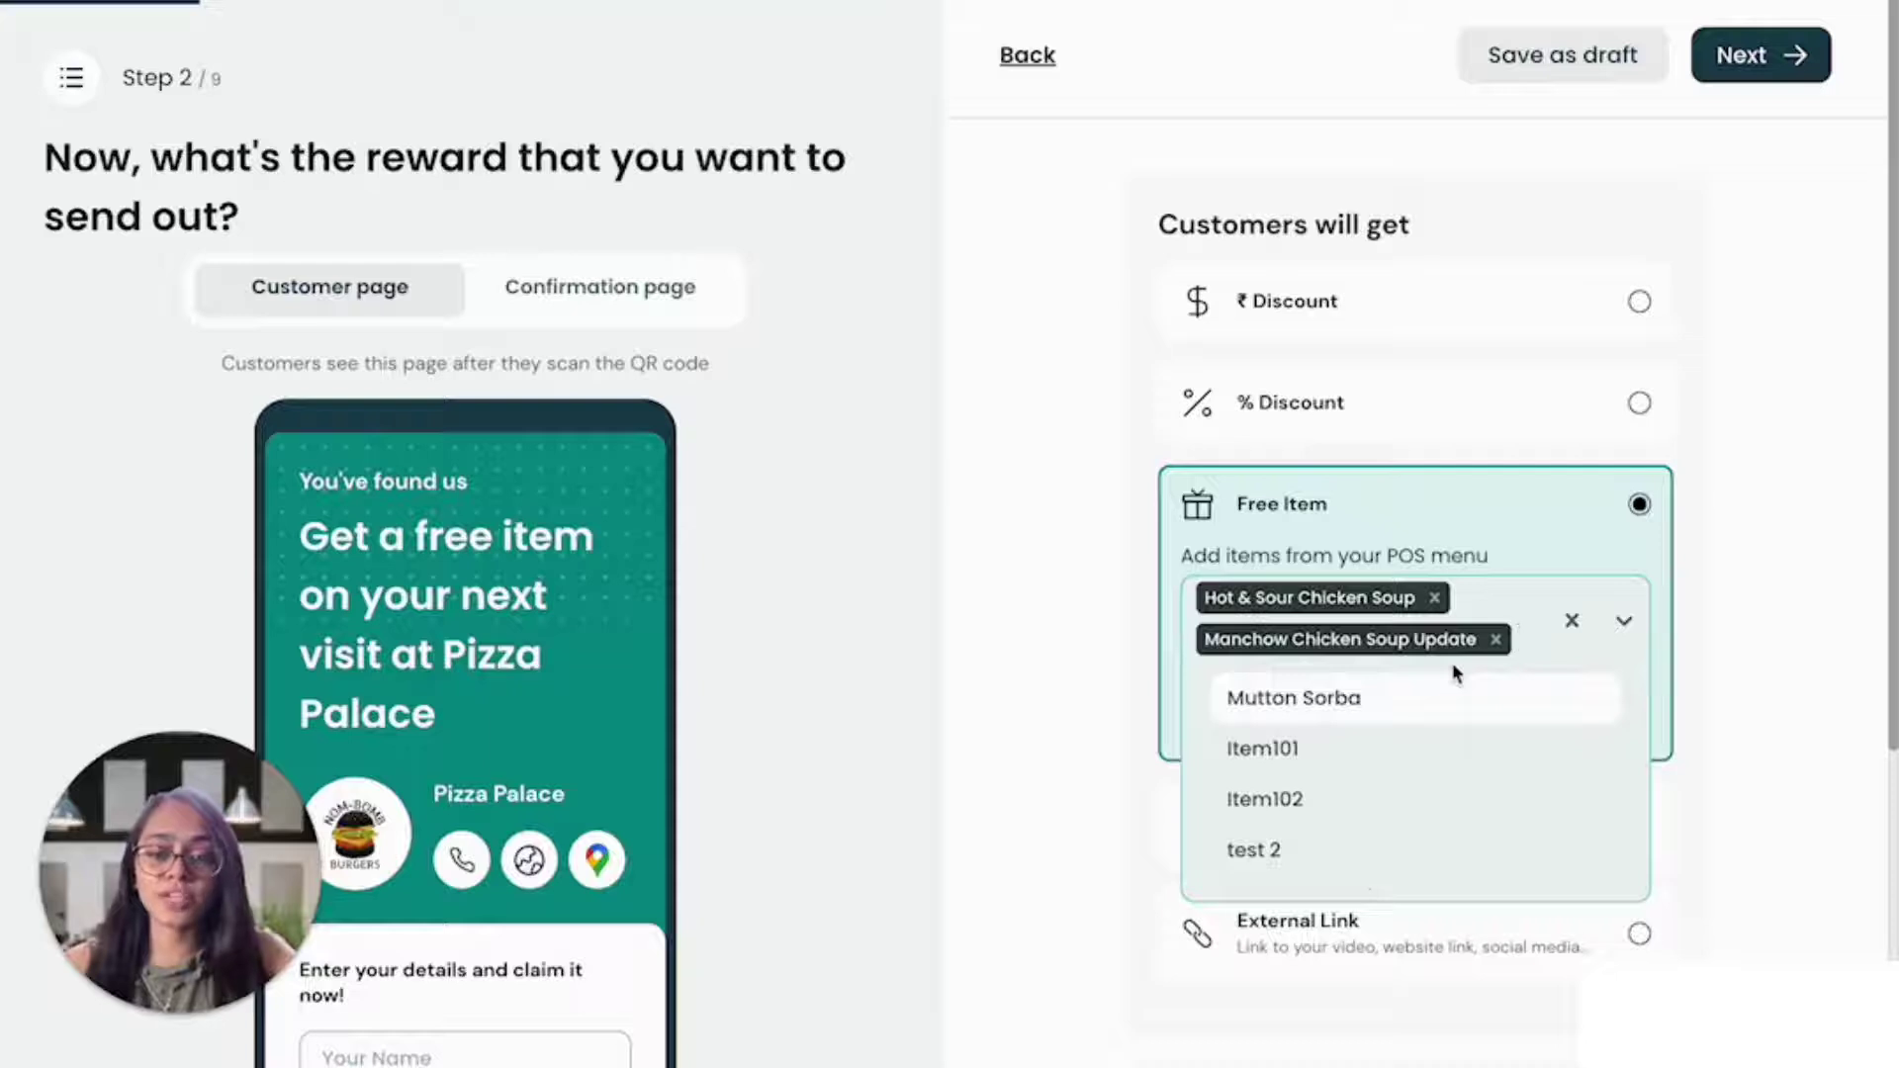
pyautogui.click(1528, 519)
# Step: Set the reward to a loyalty bonus of 100 points and switch it to an external link
pyautogui.click(1480, 822)
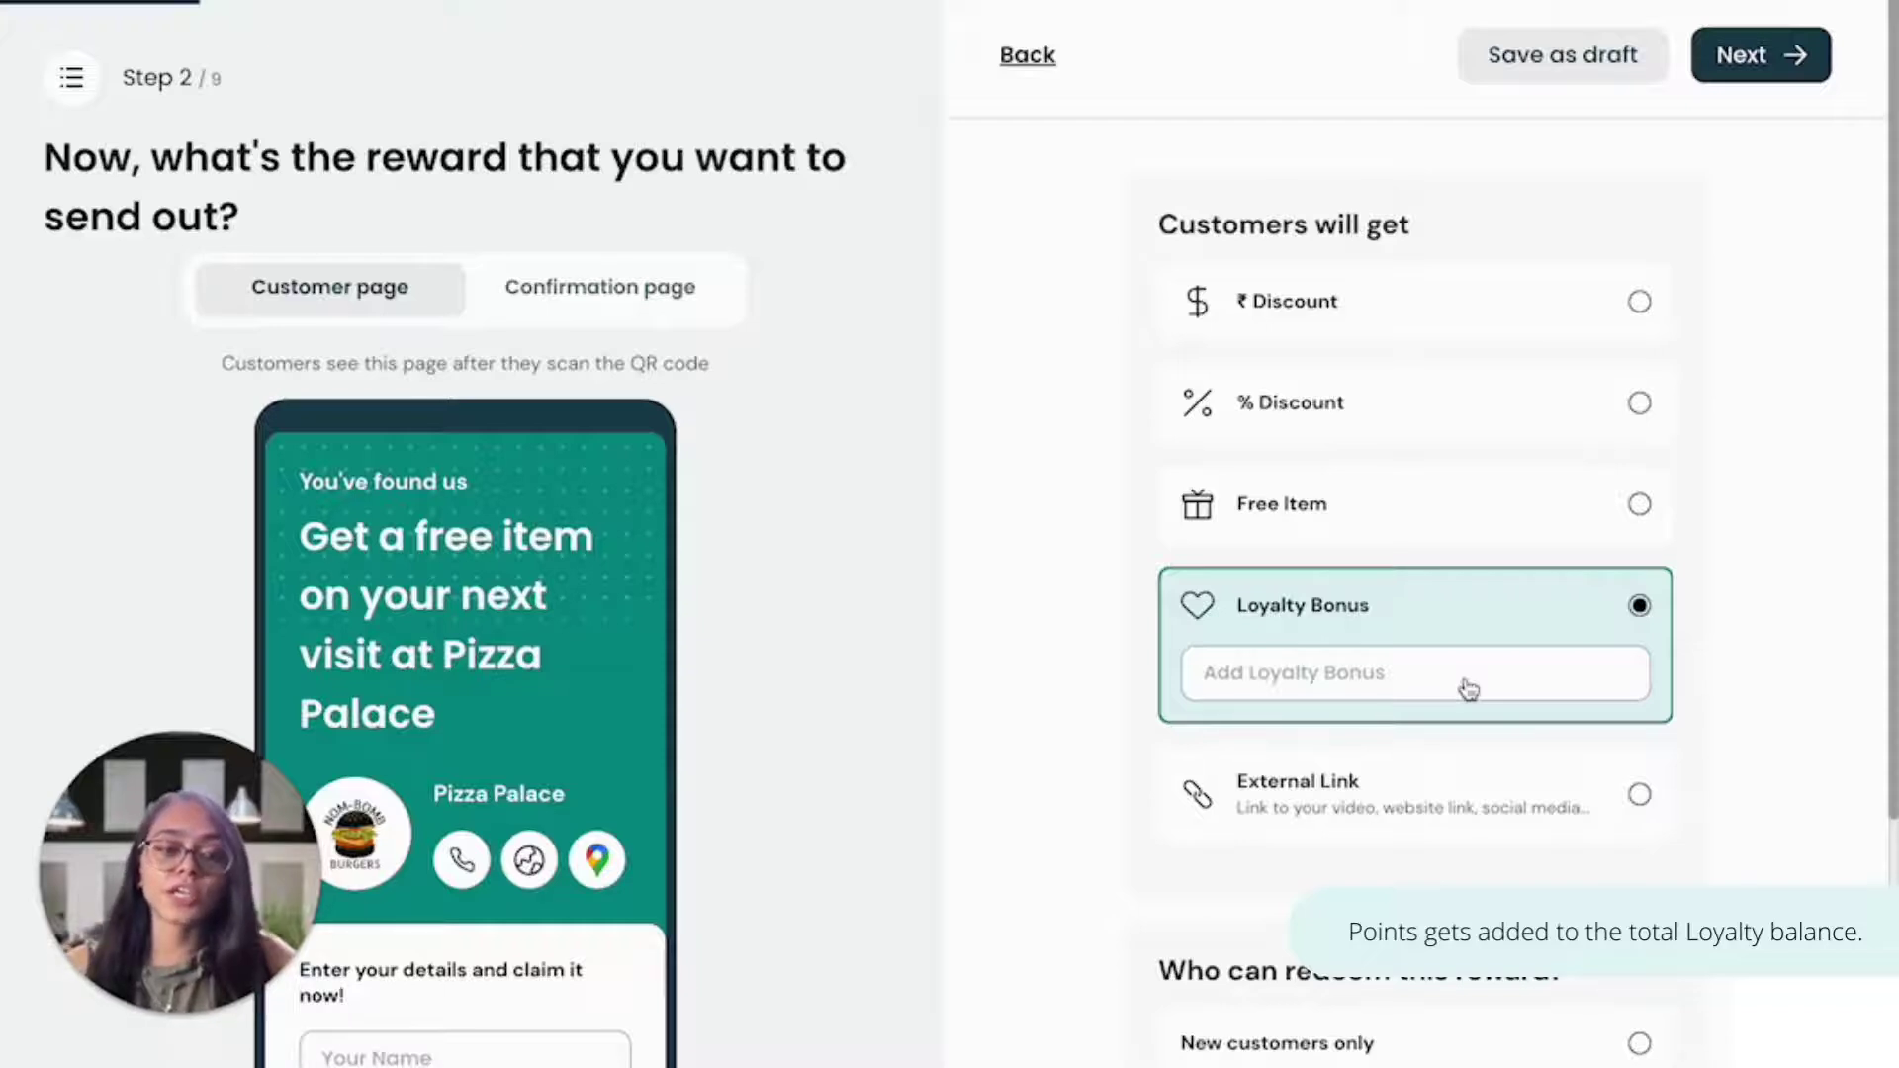
pyautogui.click(1467, 689)
pyautogui.write('100')
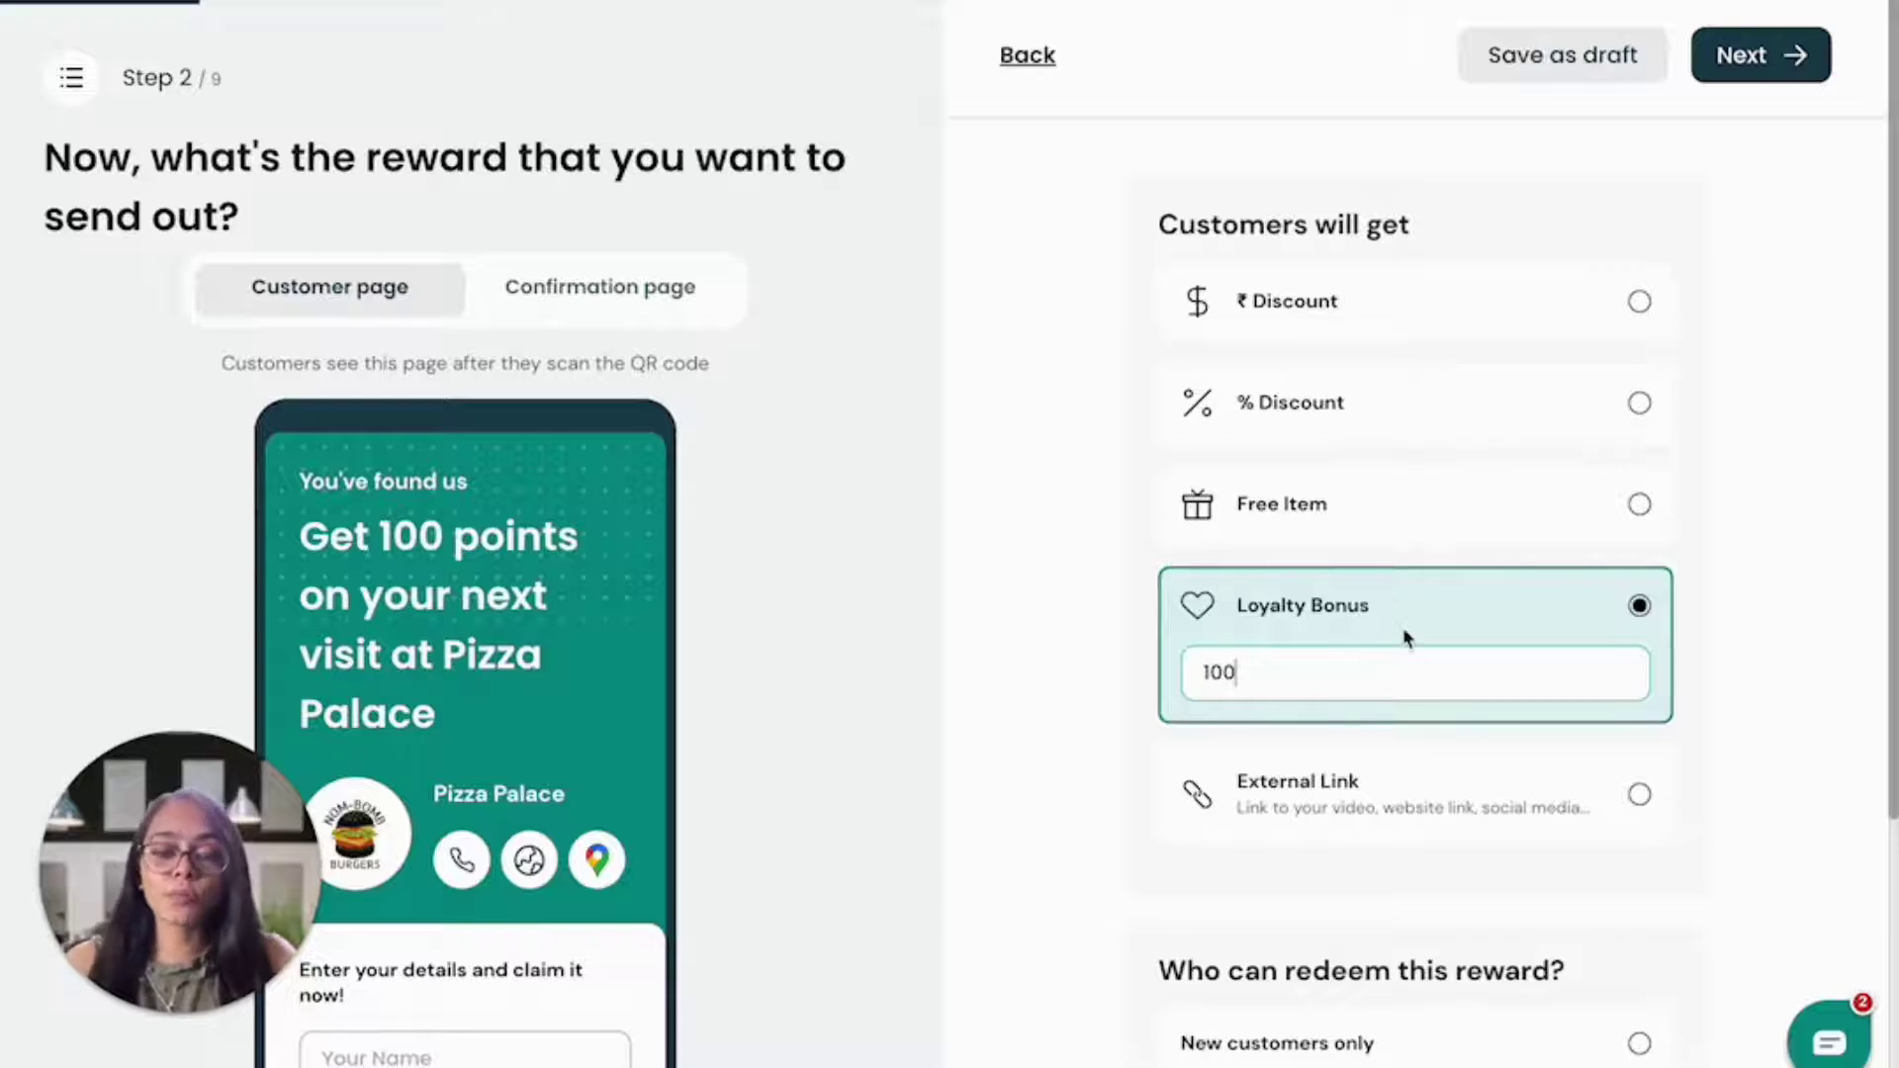
pyautogui.click(1444, 807)
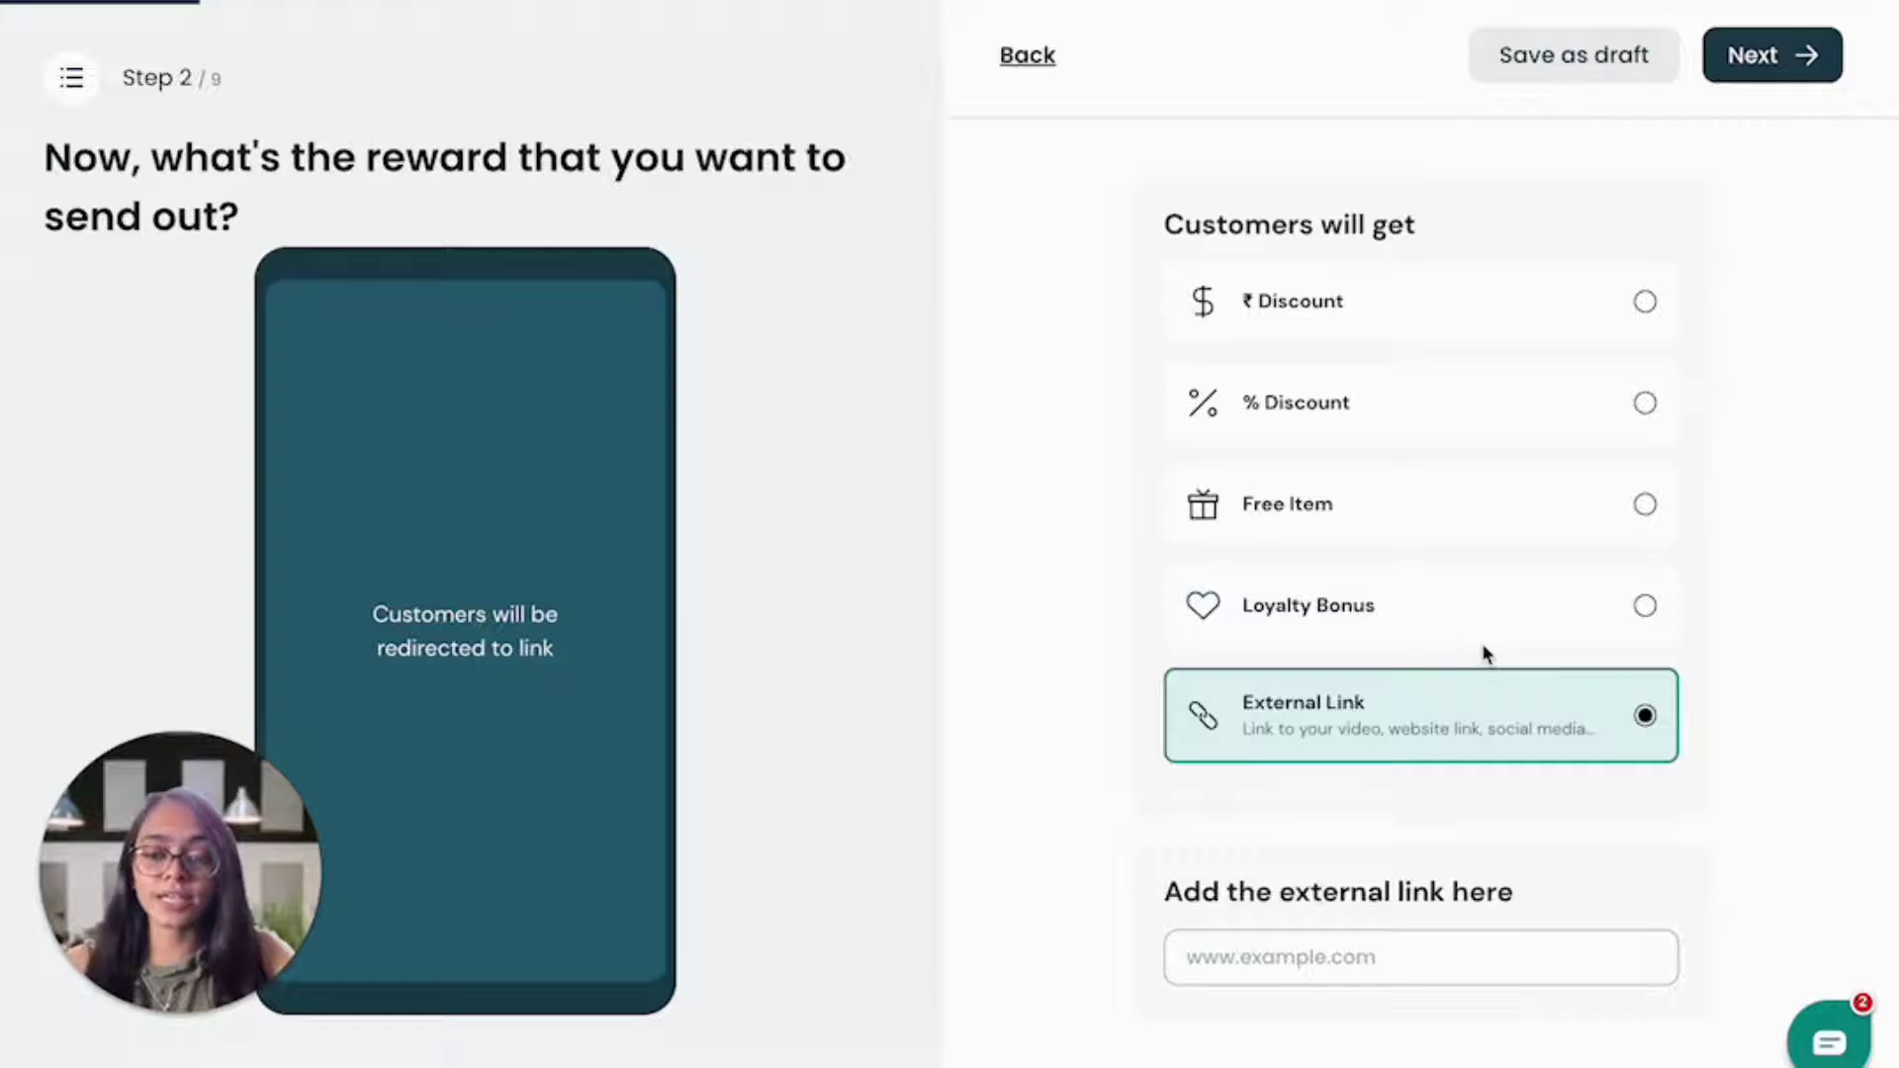
# Step: Switch the reward back to the percentage discount and re-enter 40 as its value
pyautogui.click(1513, 402)
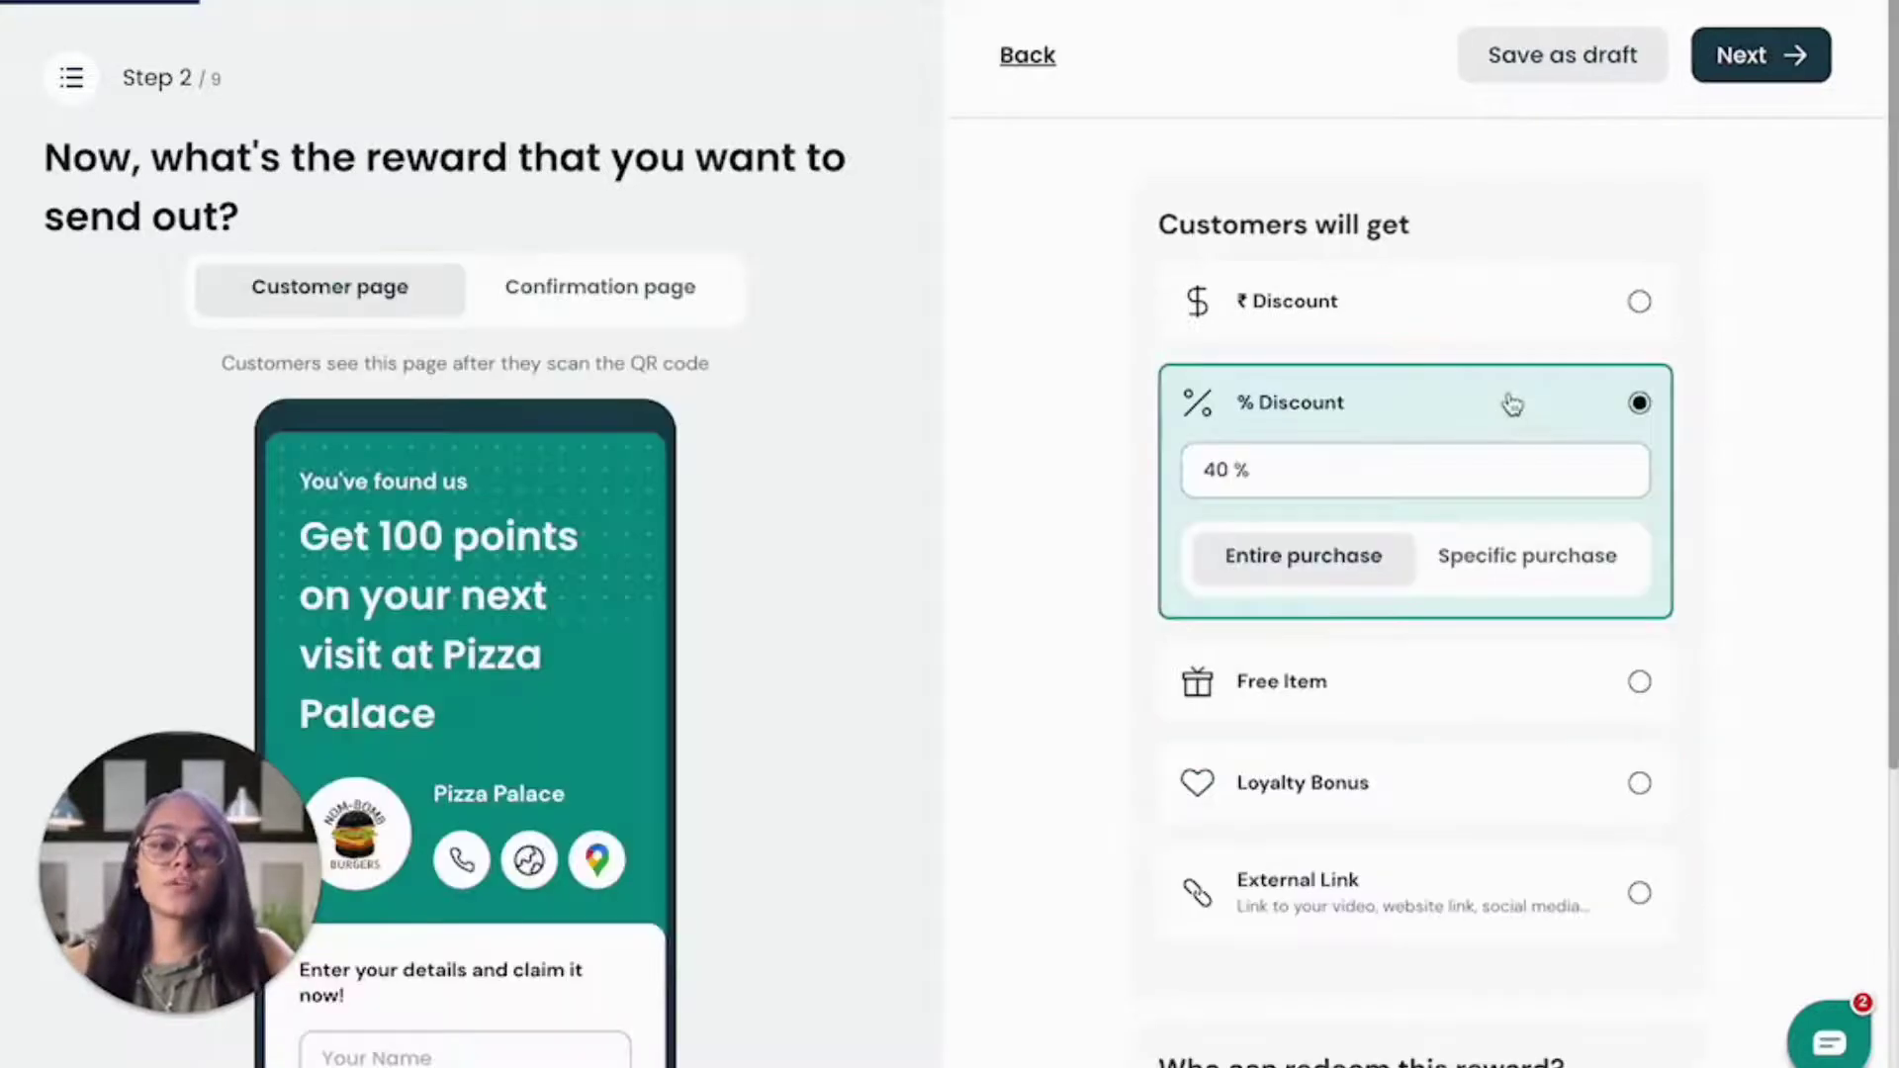
pyautogui.click(1343, 475)
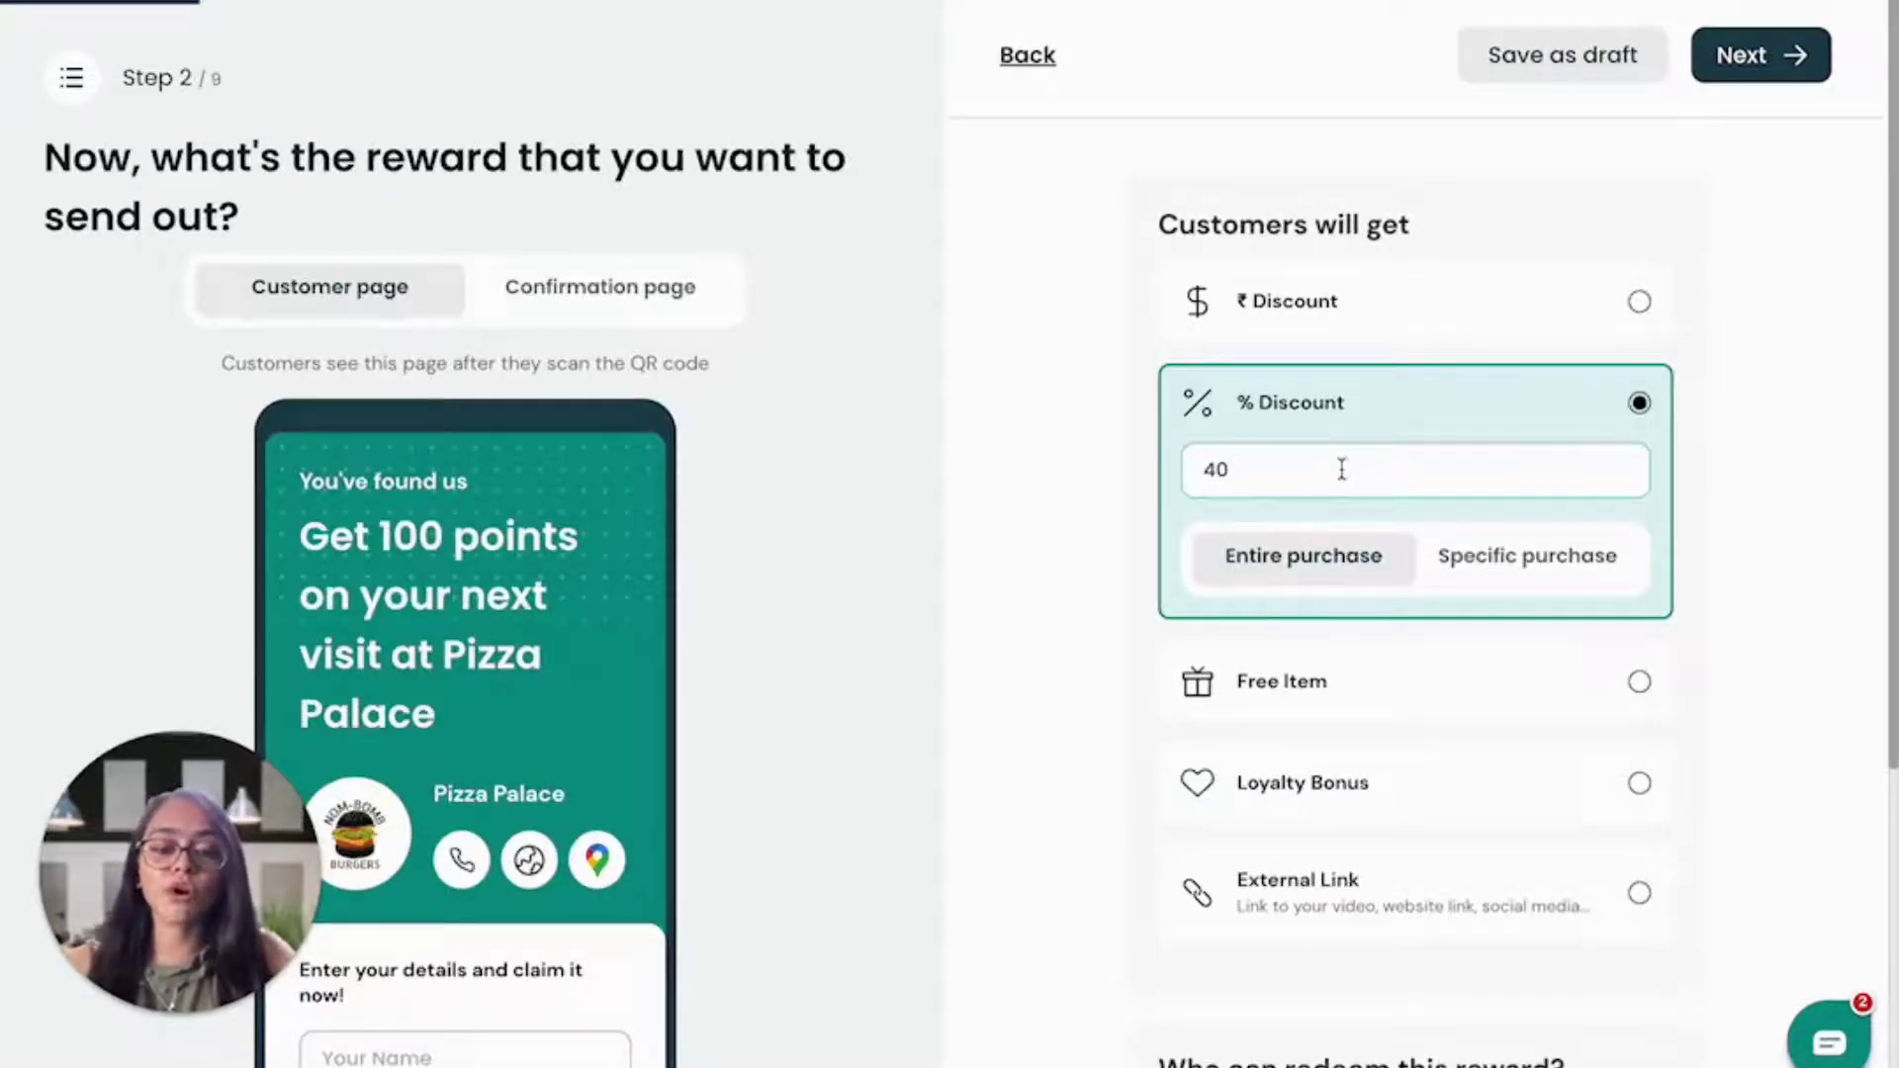
pyautogui.press('BackSpace')
pyautogui.press('BackSpace')
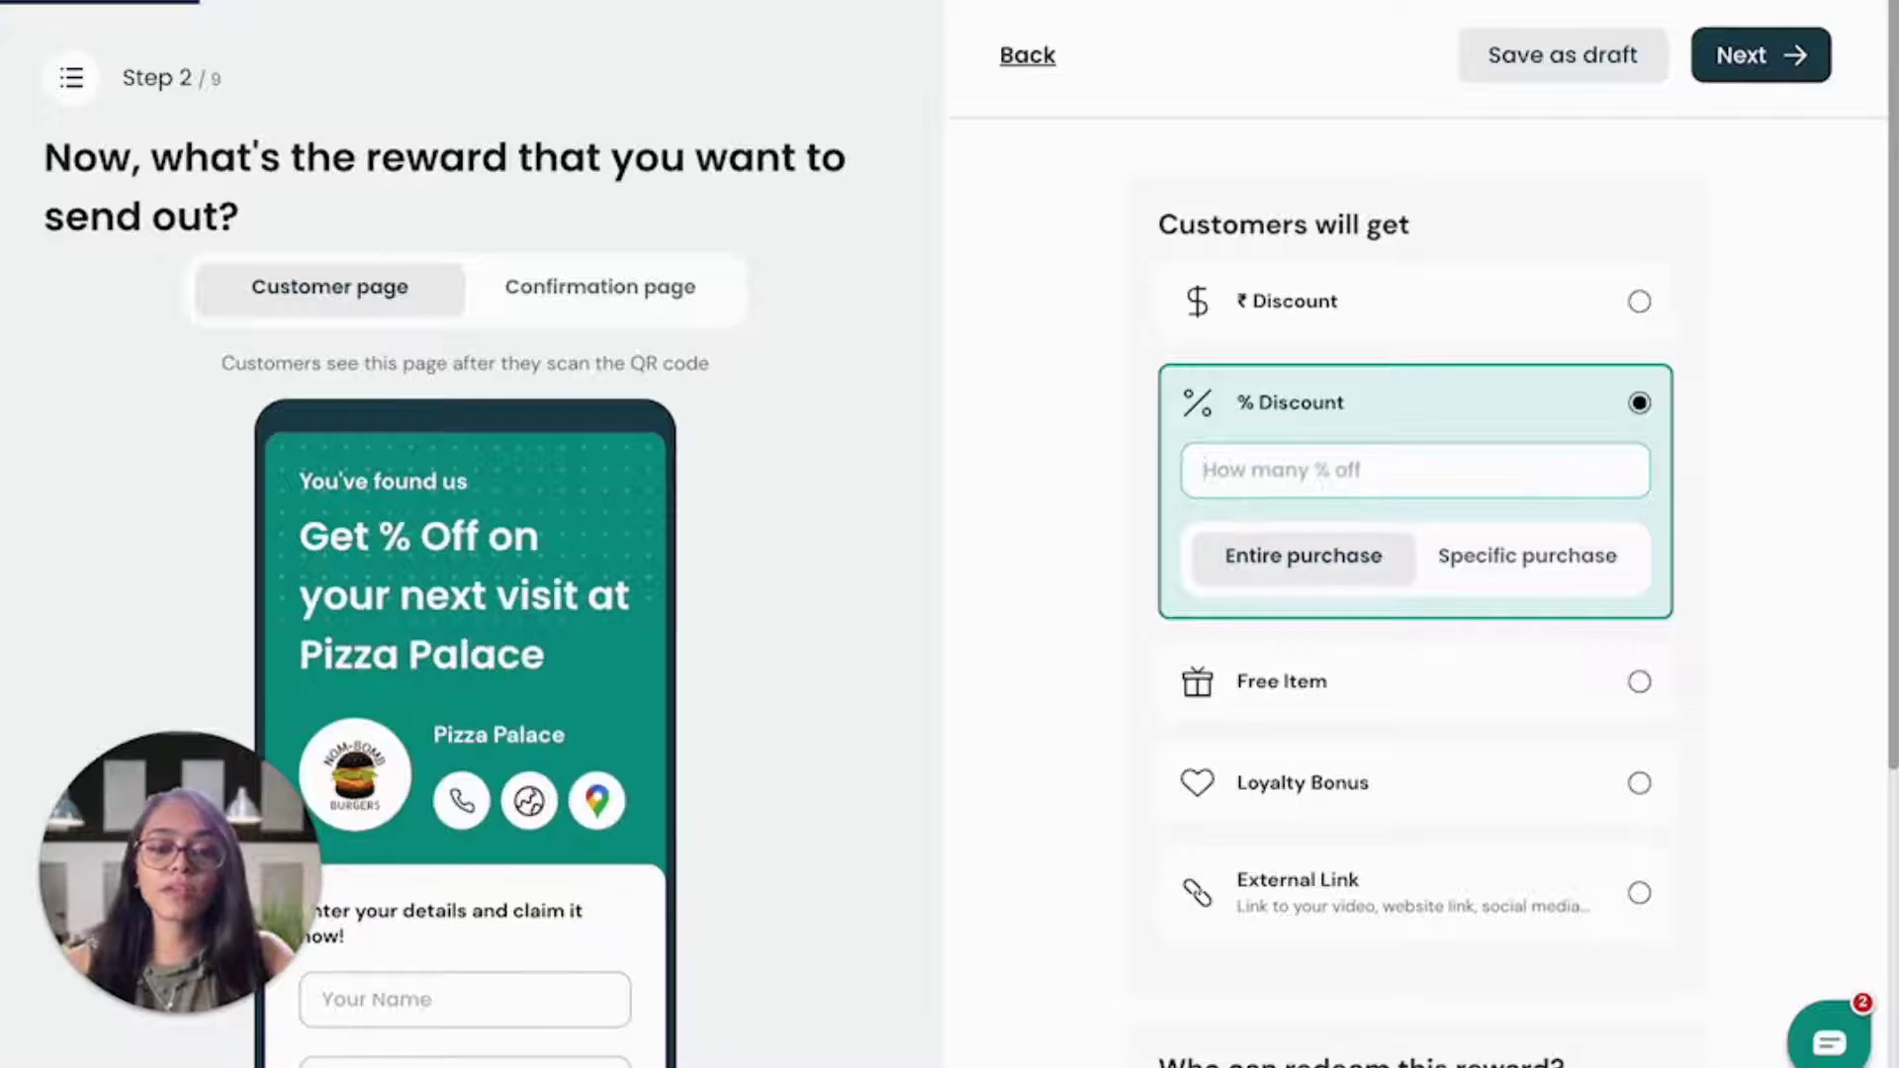
pyautogui.write('40')
pyautogui.click(1718, 534)
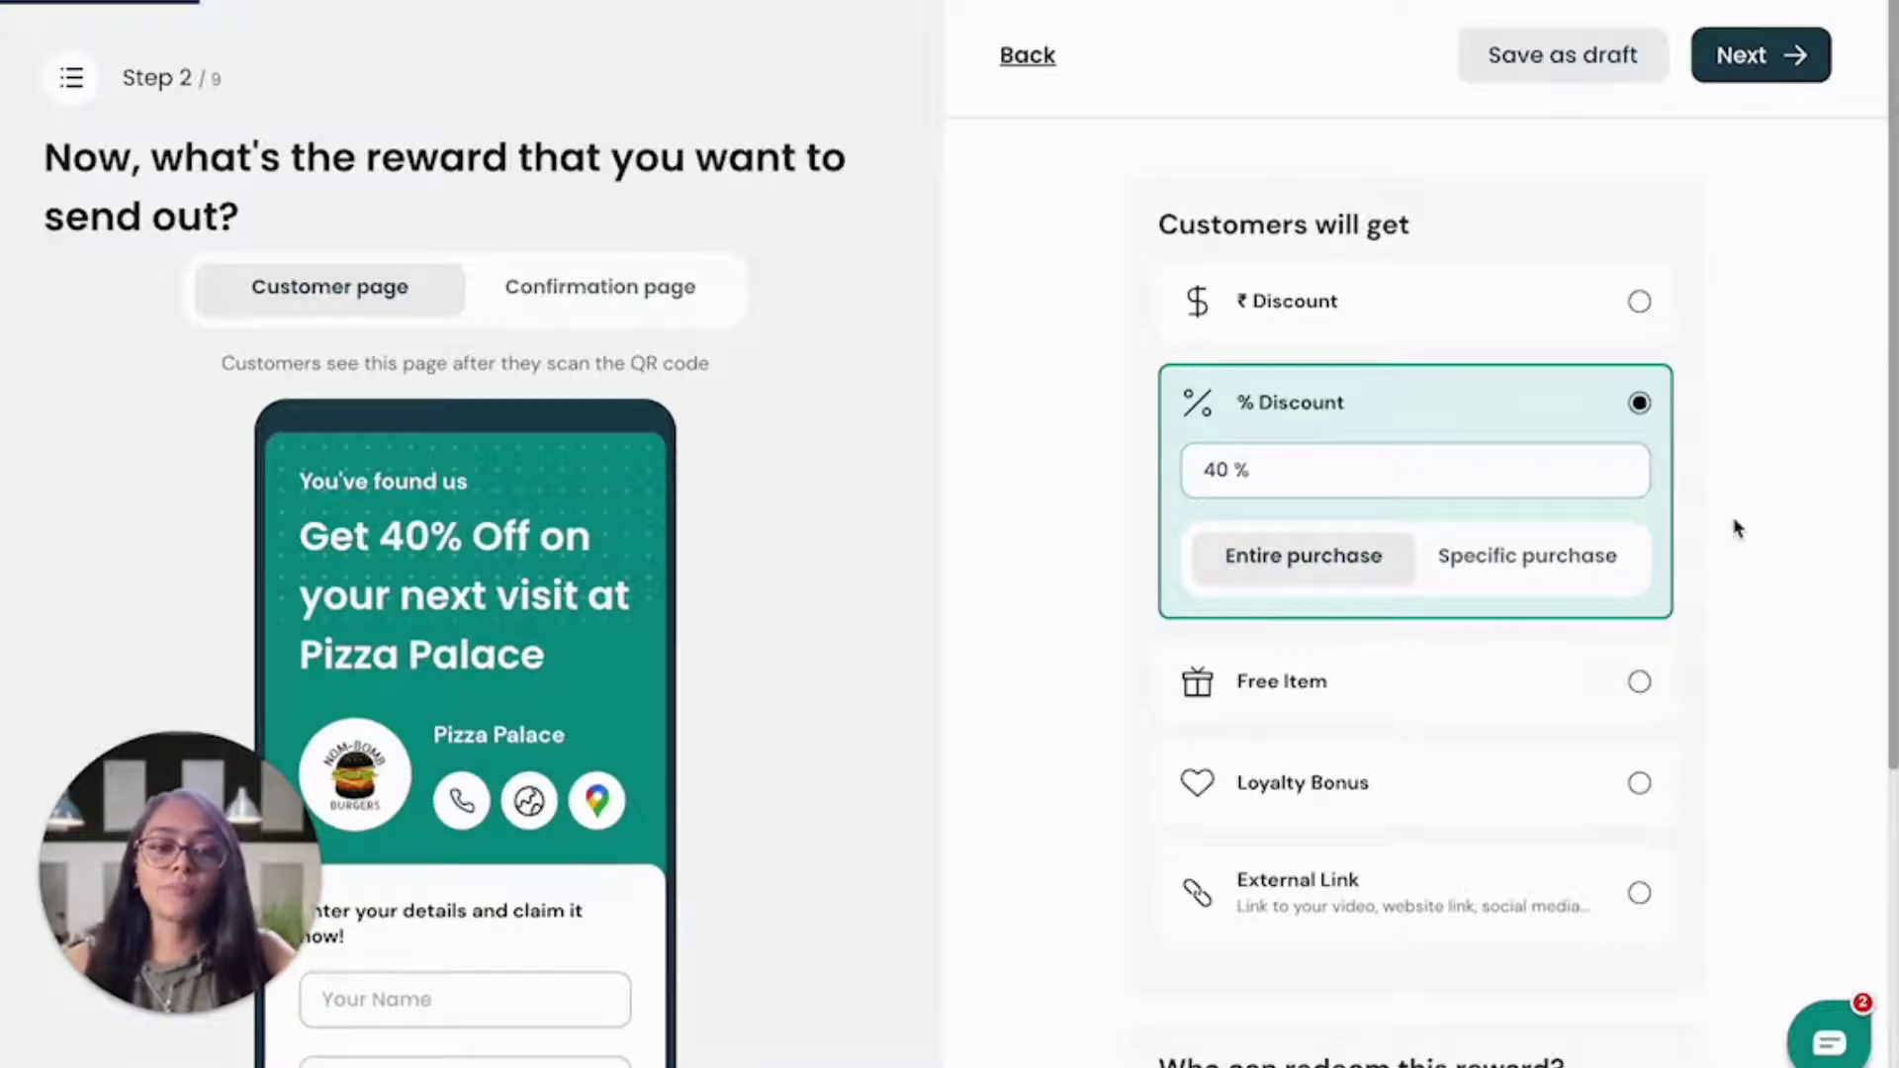
# Step: Let both new and existing customers redeem the reward
pyautogui.scroll(-5, 1577, 767)
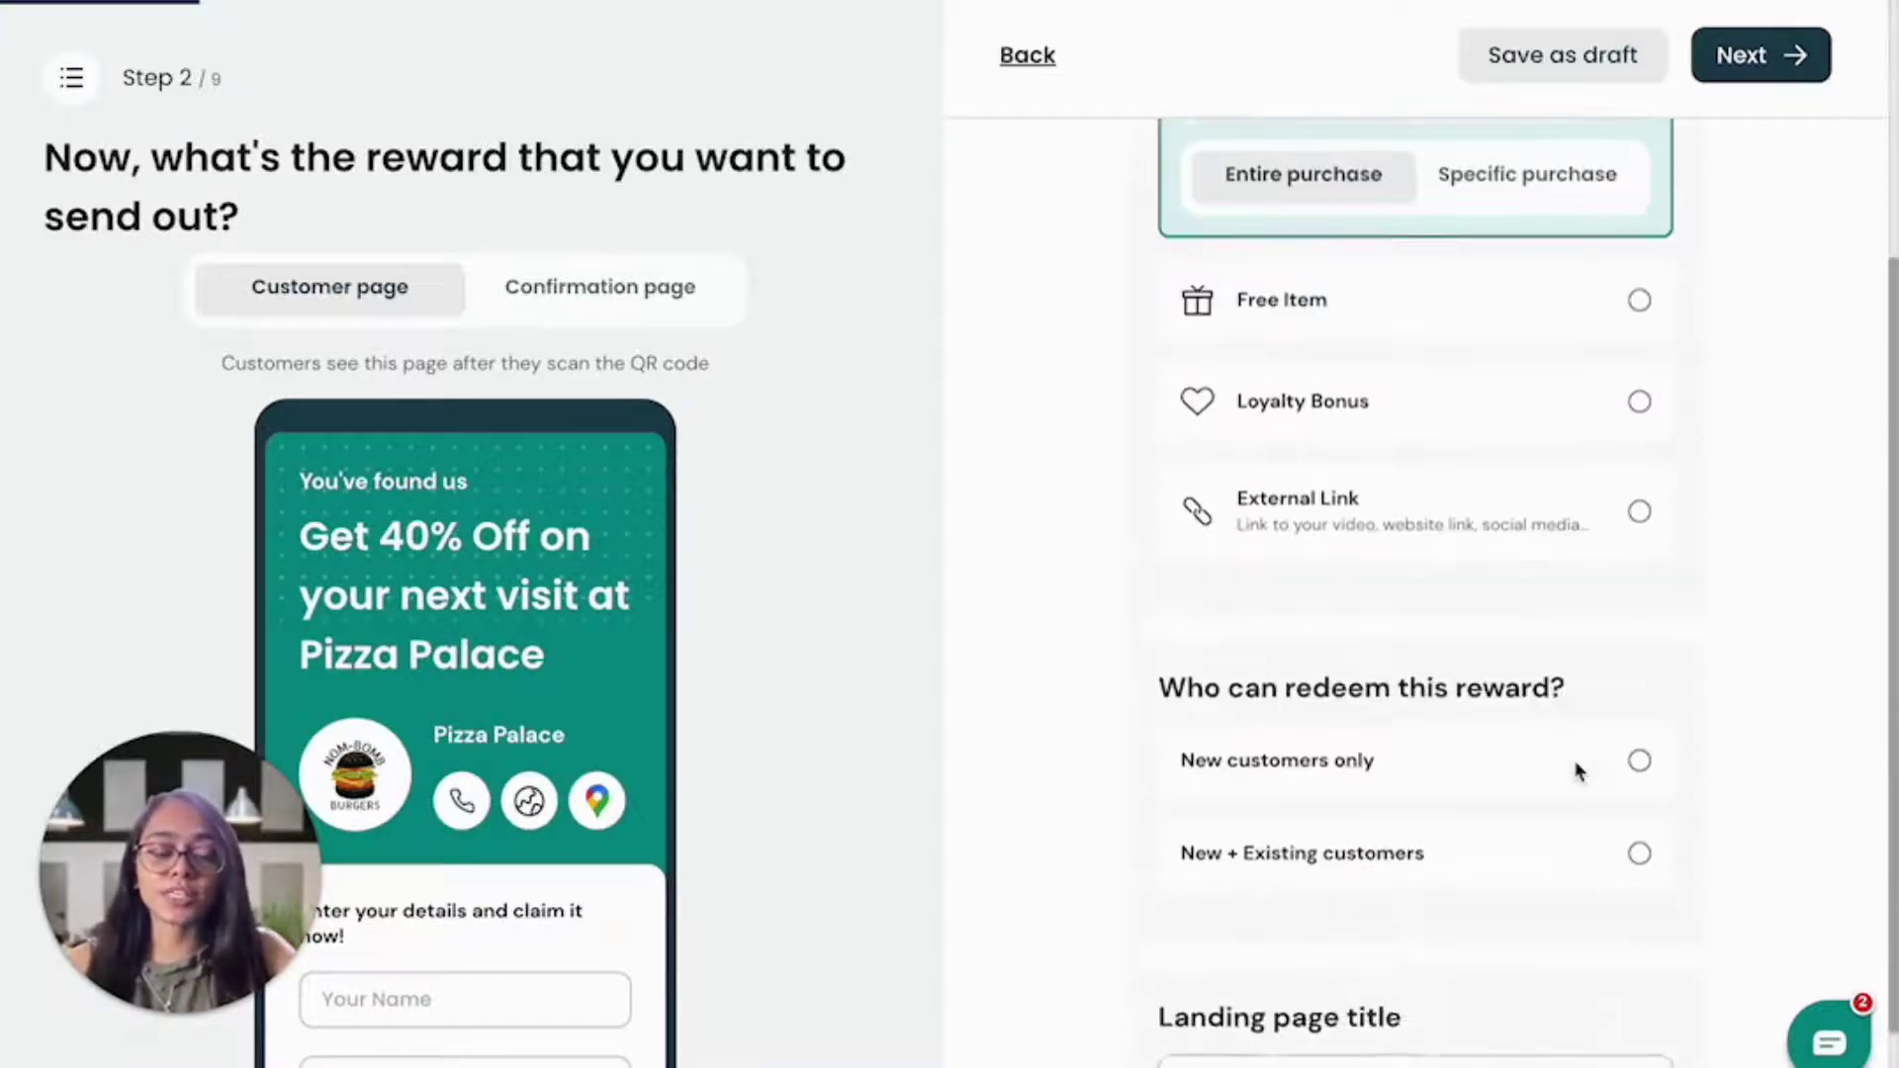
pyautogui.scroll(-1, 1726, 719)
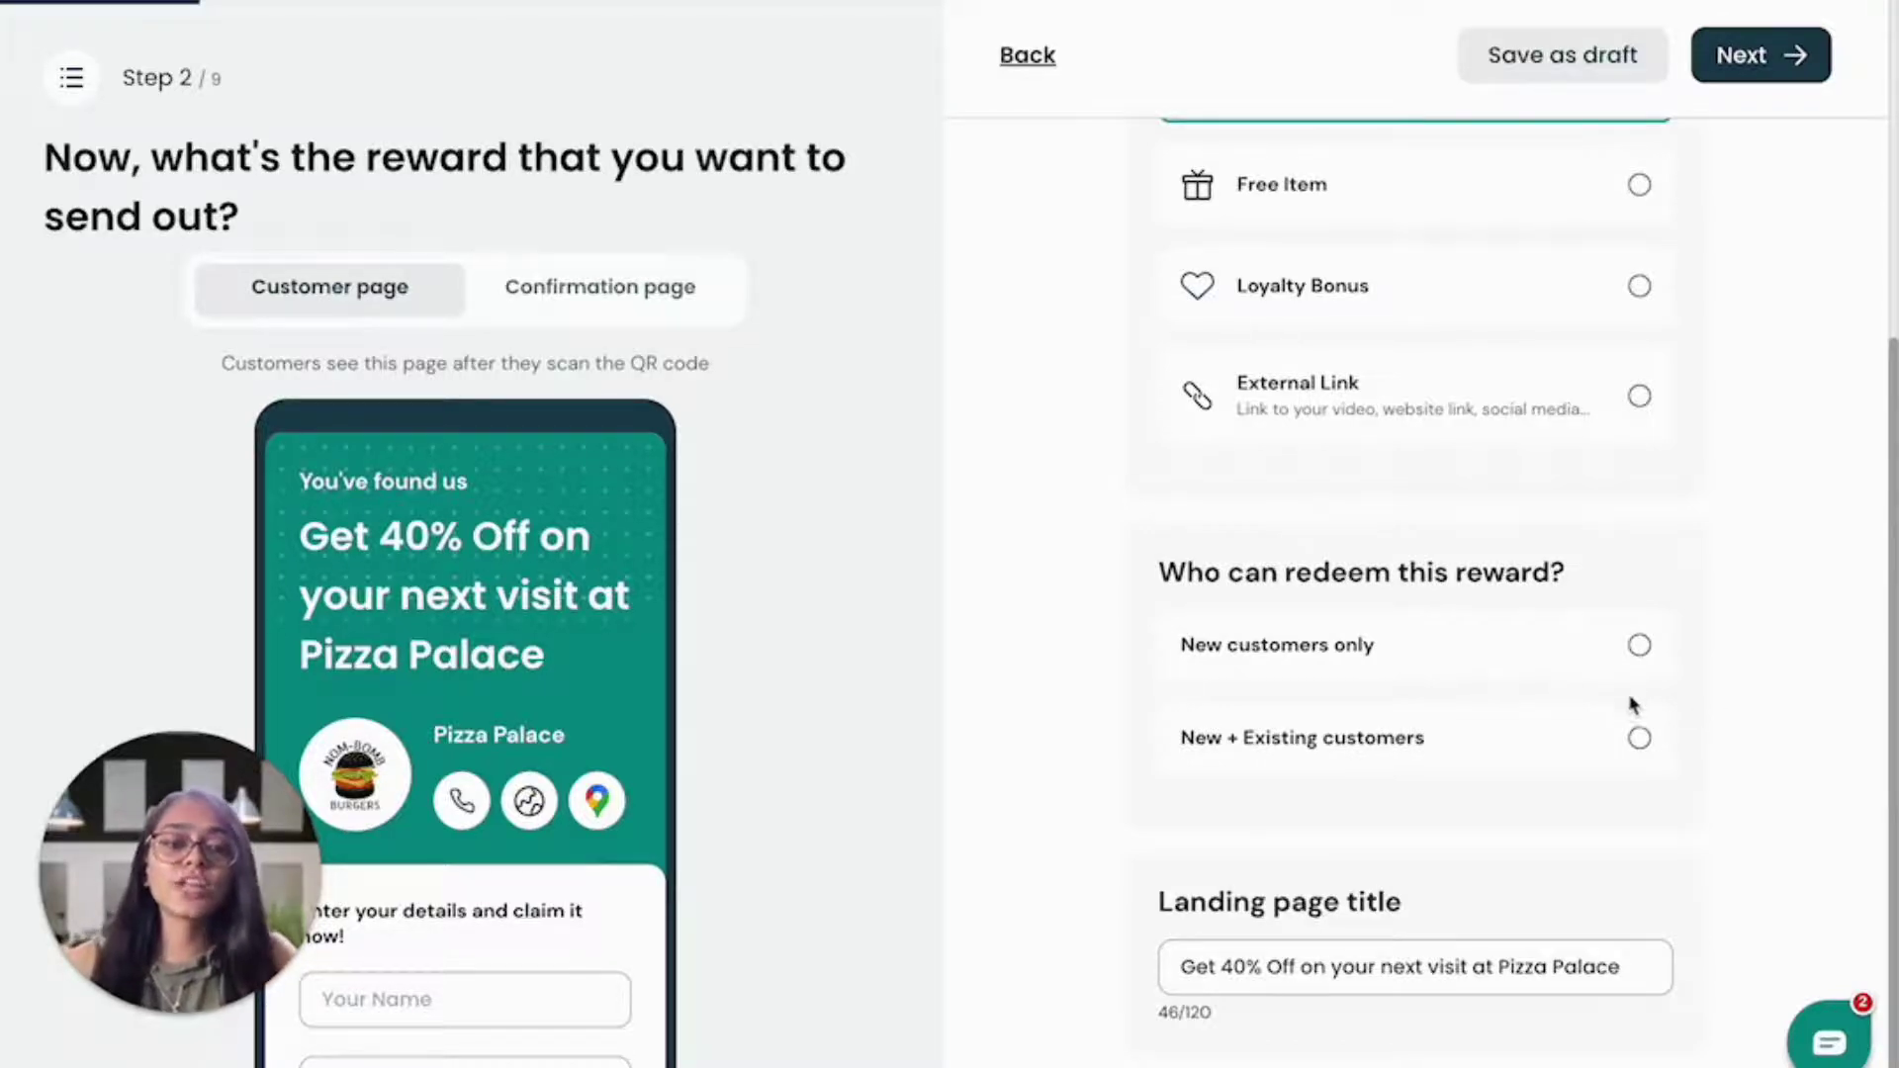
pyautogui.click(1633, 740)
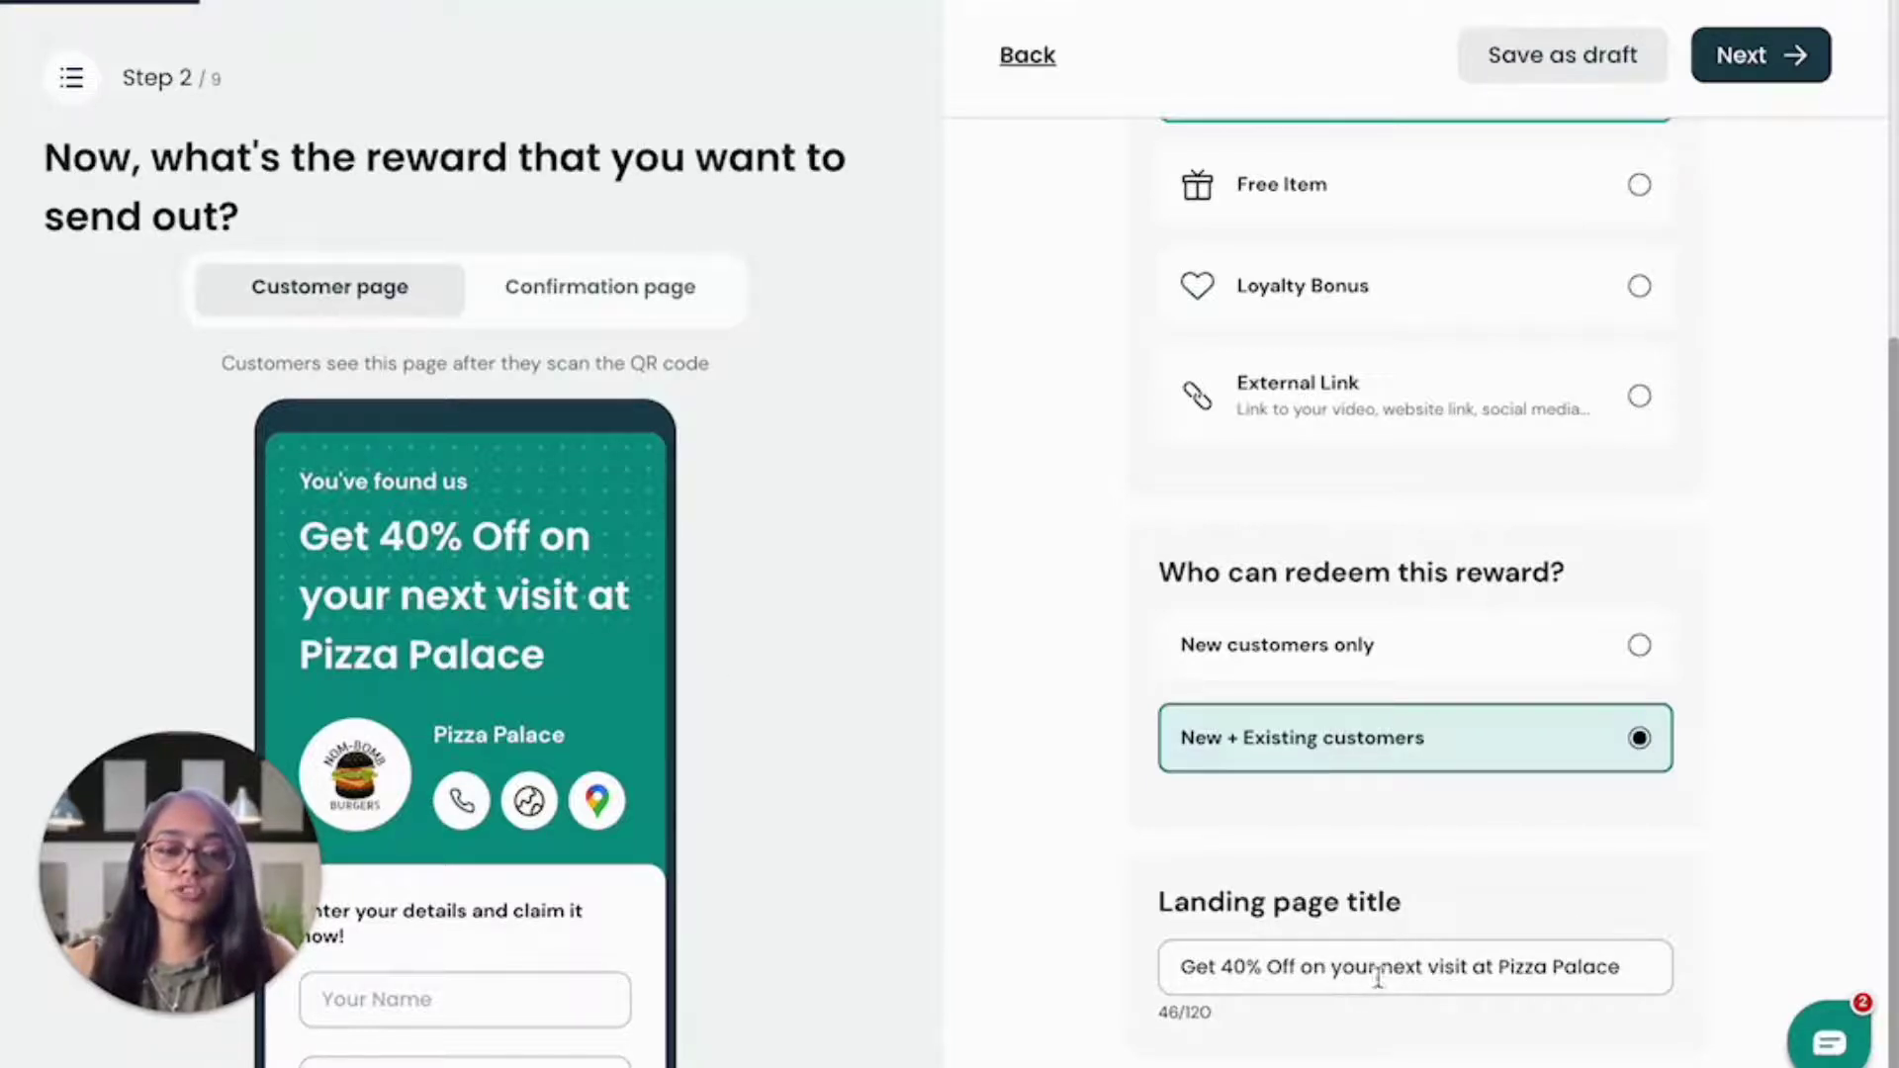
# Step: Change the landing page title to "Get 40% Off on the entire purchase on your next visit at Pizza Palace"
pyautogui.click(1325, 966)
pyautogui.write('the ent')
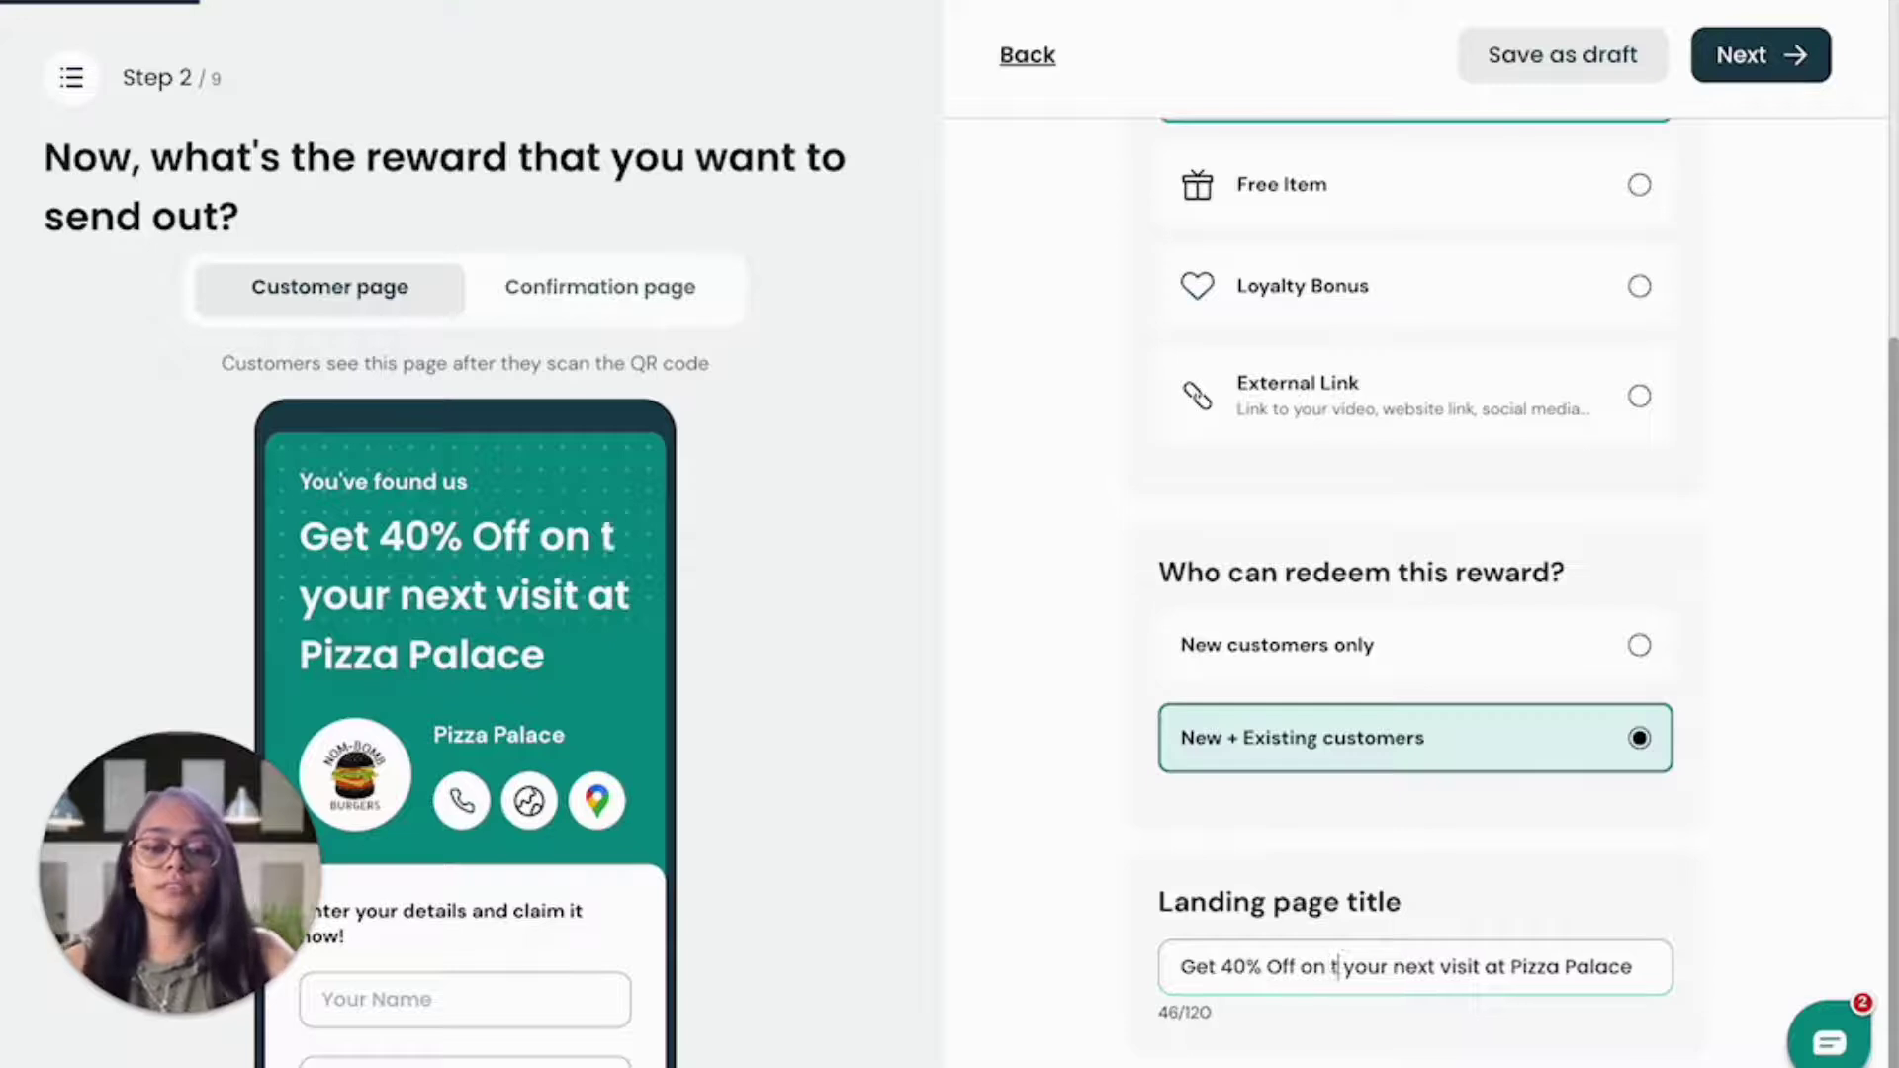
pyautogui.write('ire urch')
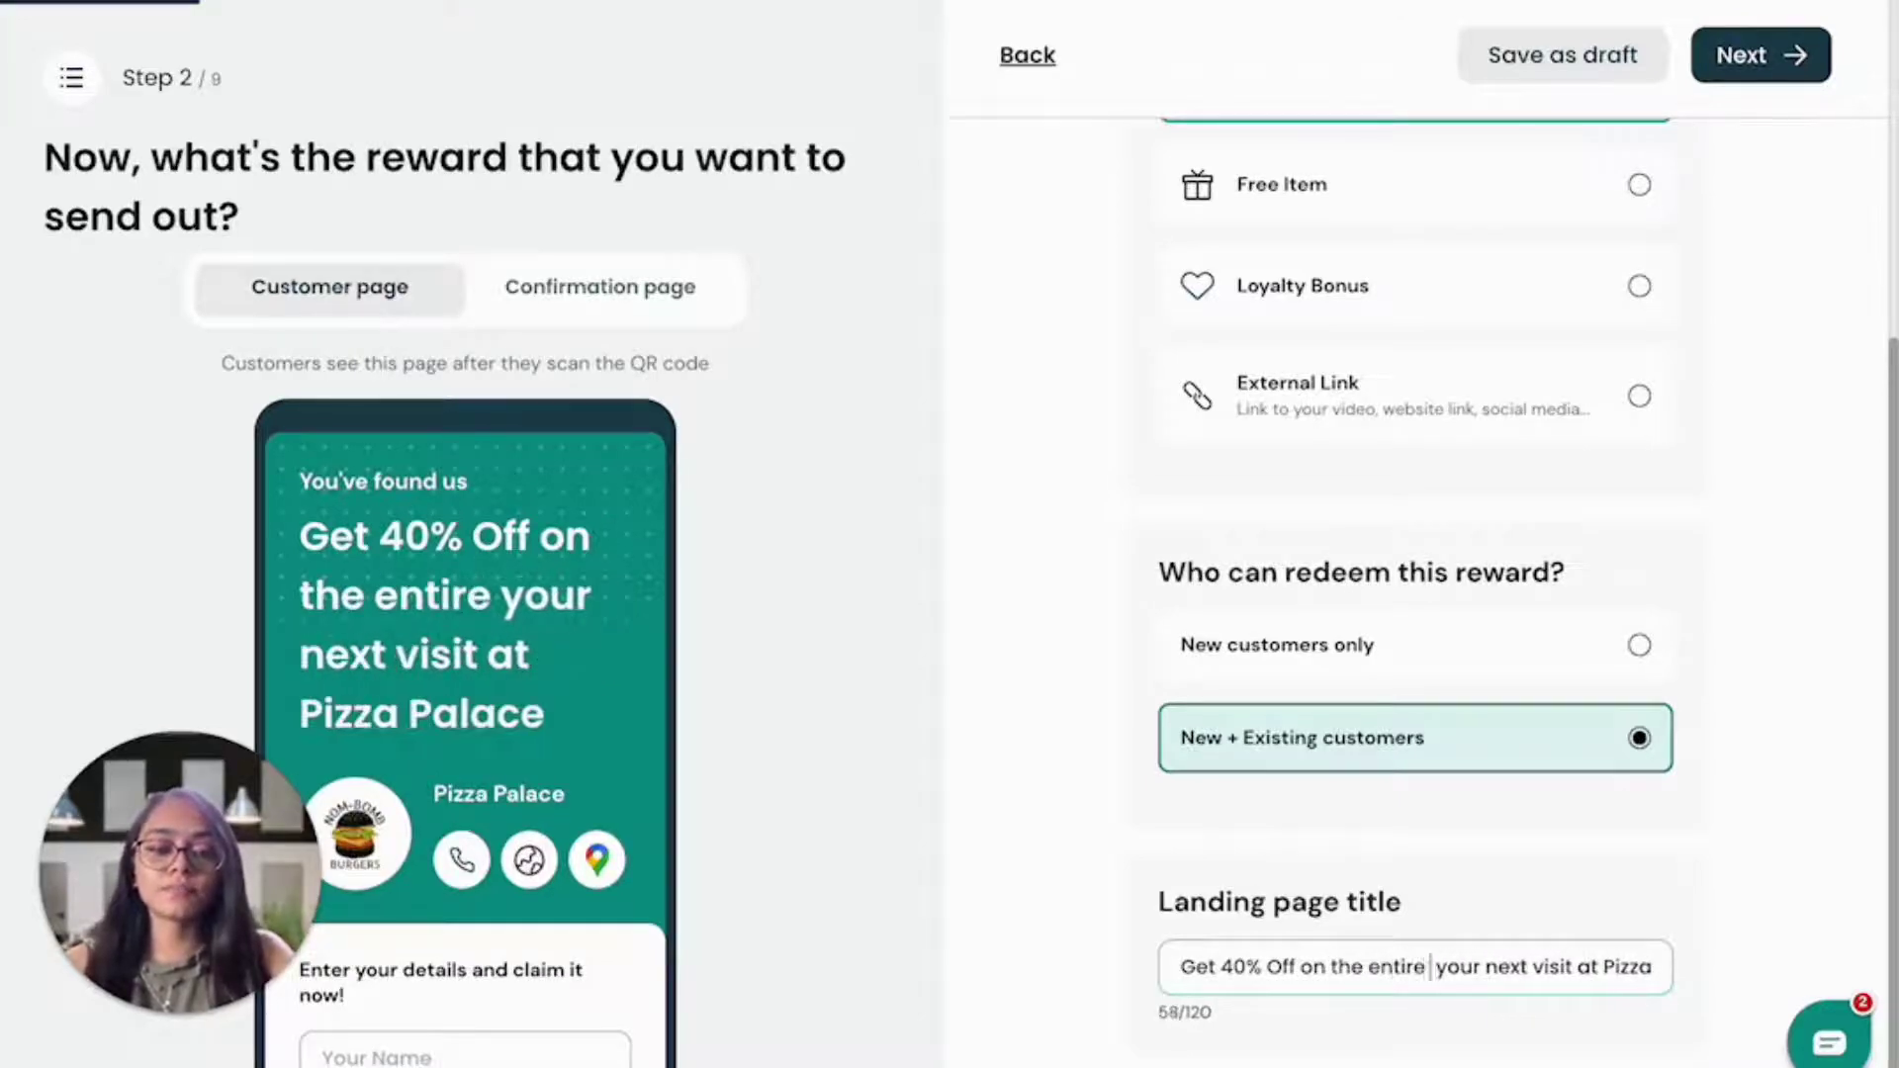
pyautogui.press('BackSpace')
pyautogui.press('BackSpace')
pyautogui.press('BackSpace')
pyautogui.press('BackSpace')
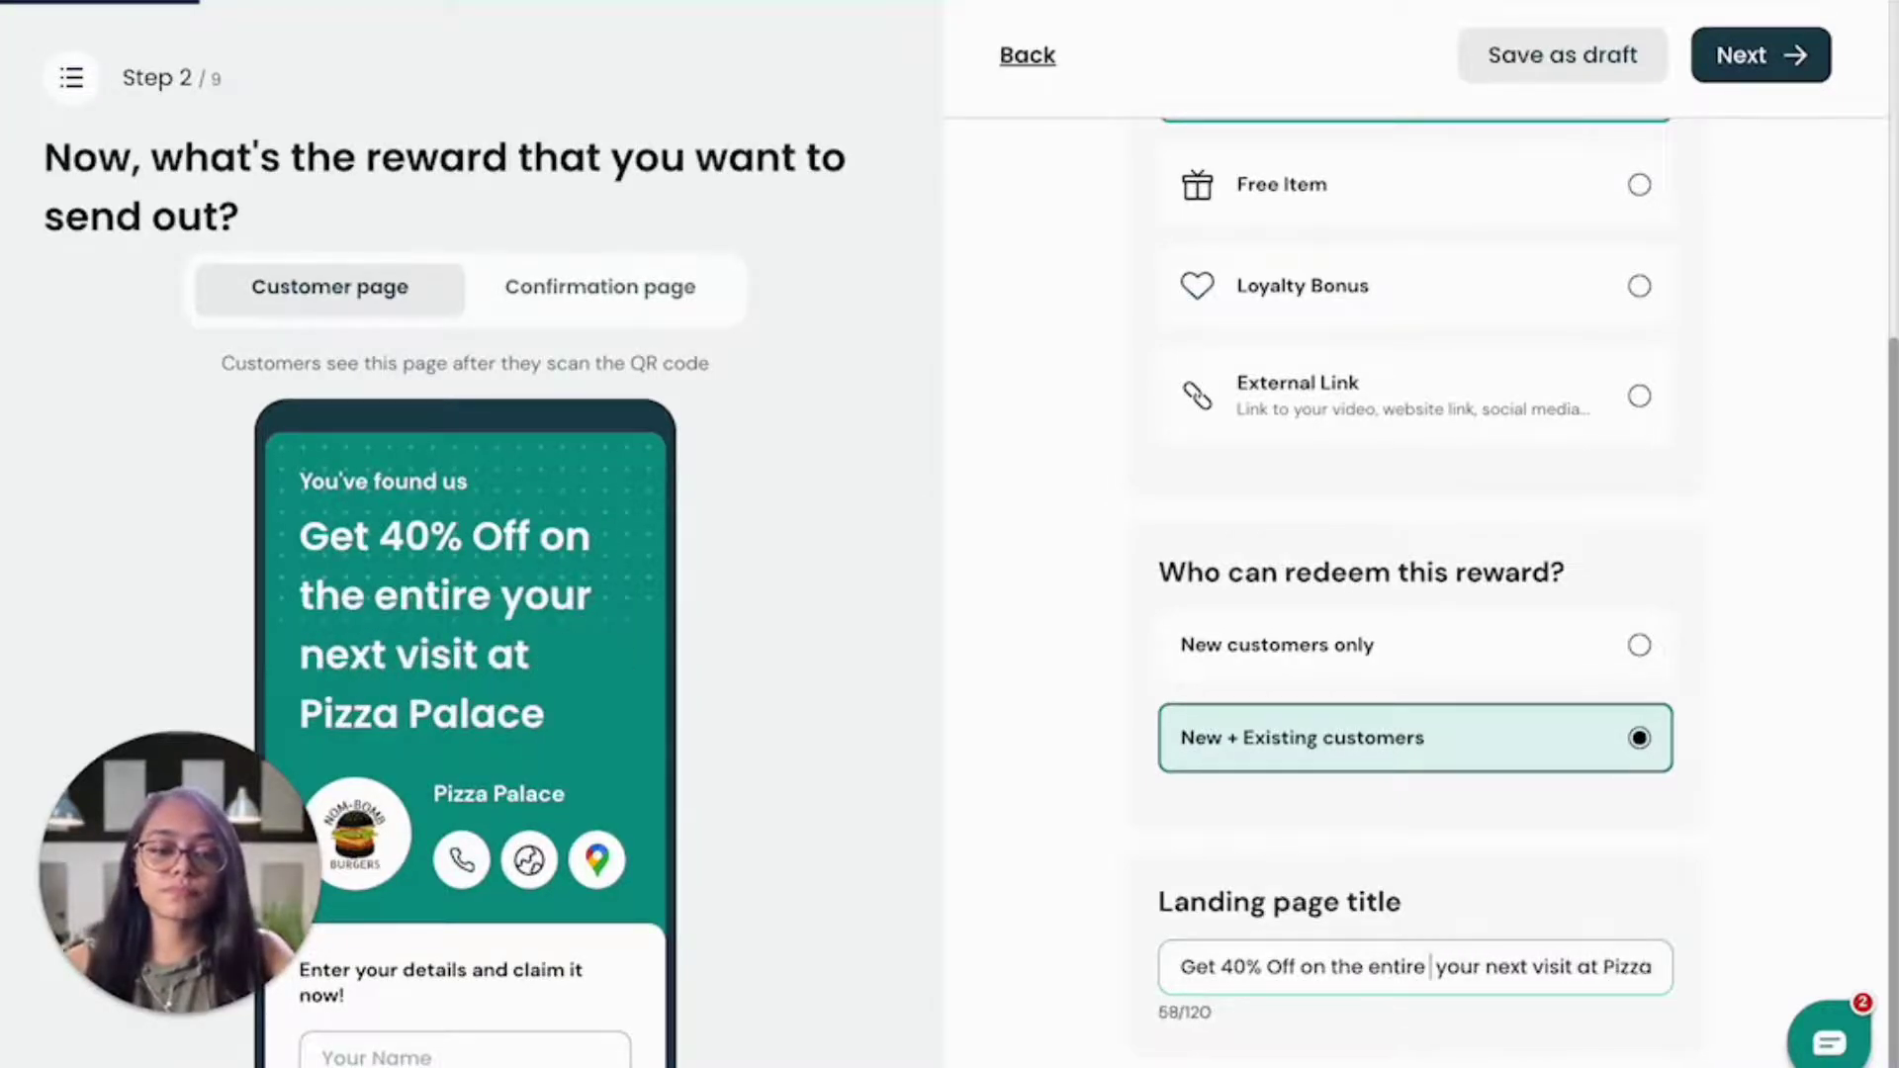
pyautogui.write('purca')
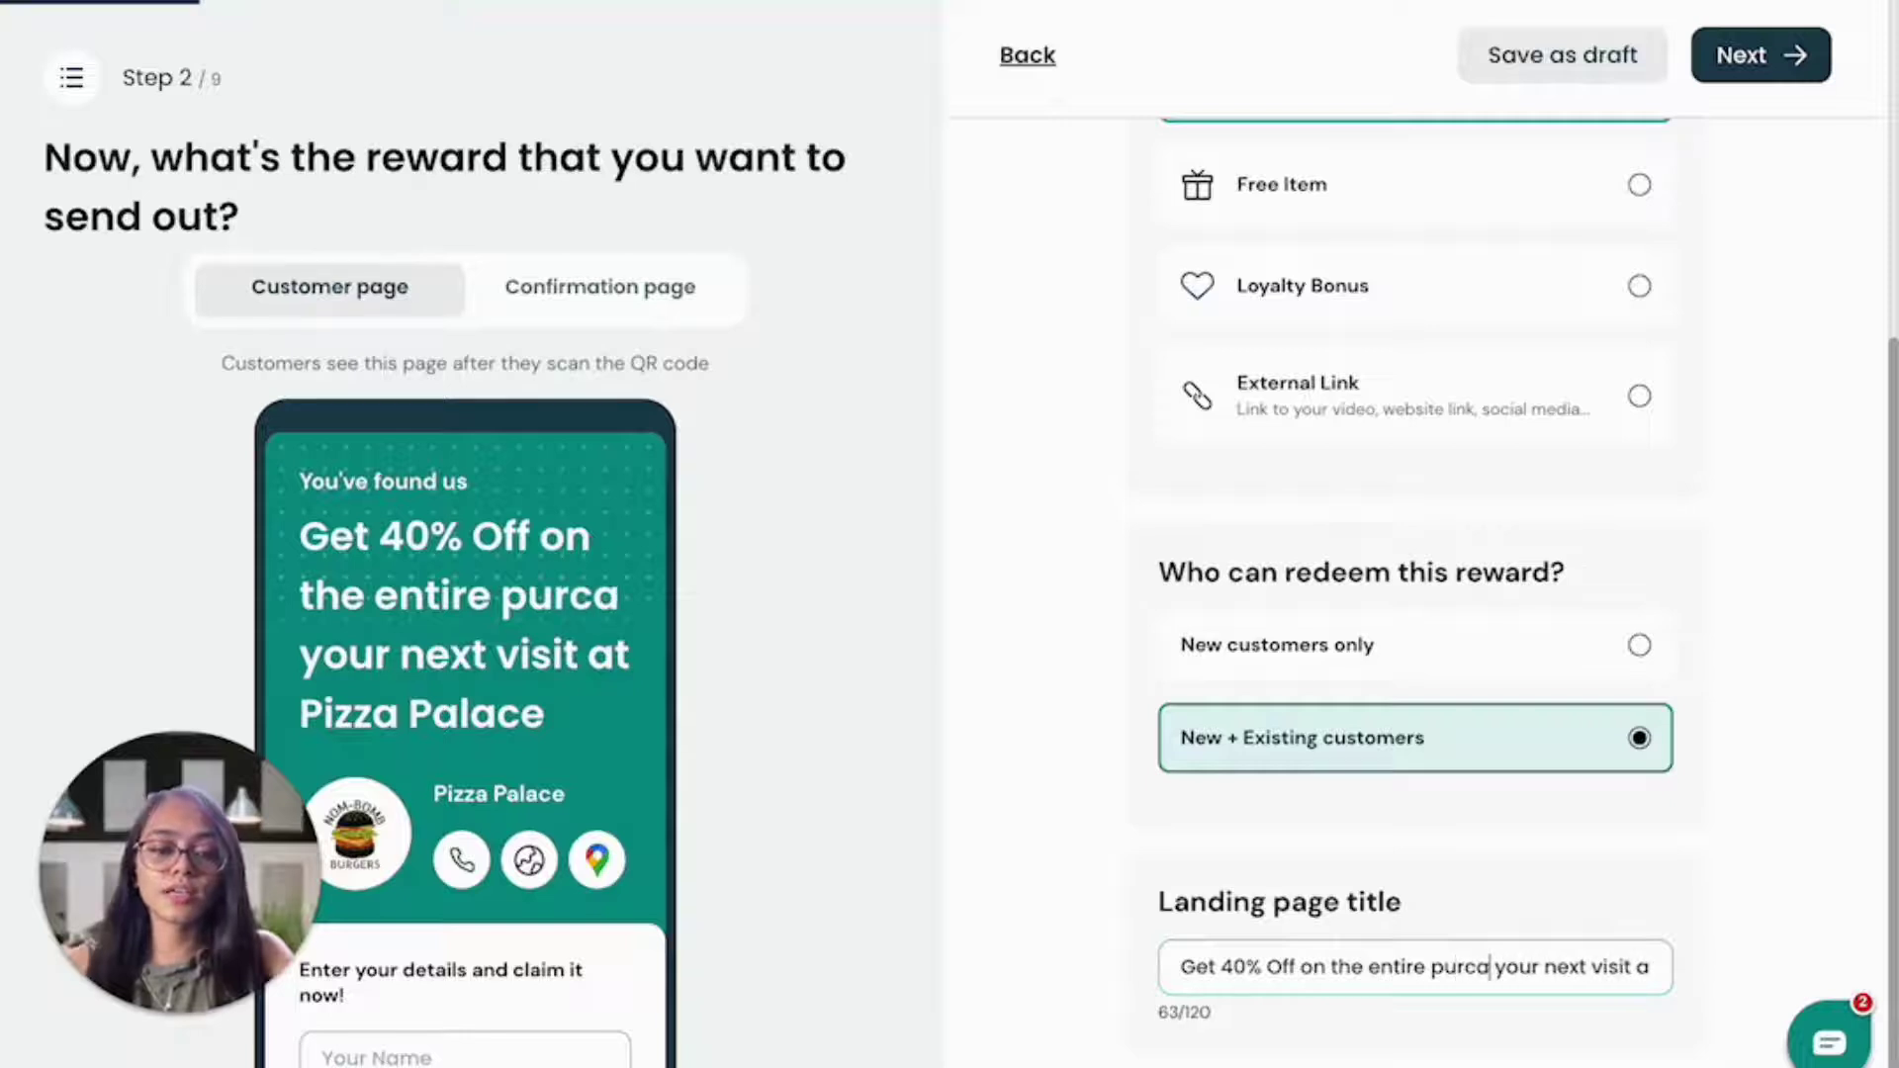
pyautogui.press('BackSpace')
pyautogui.write('hase p')
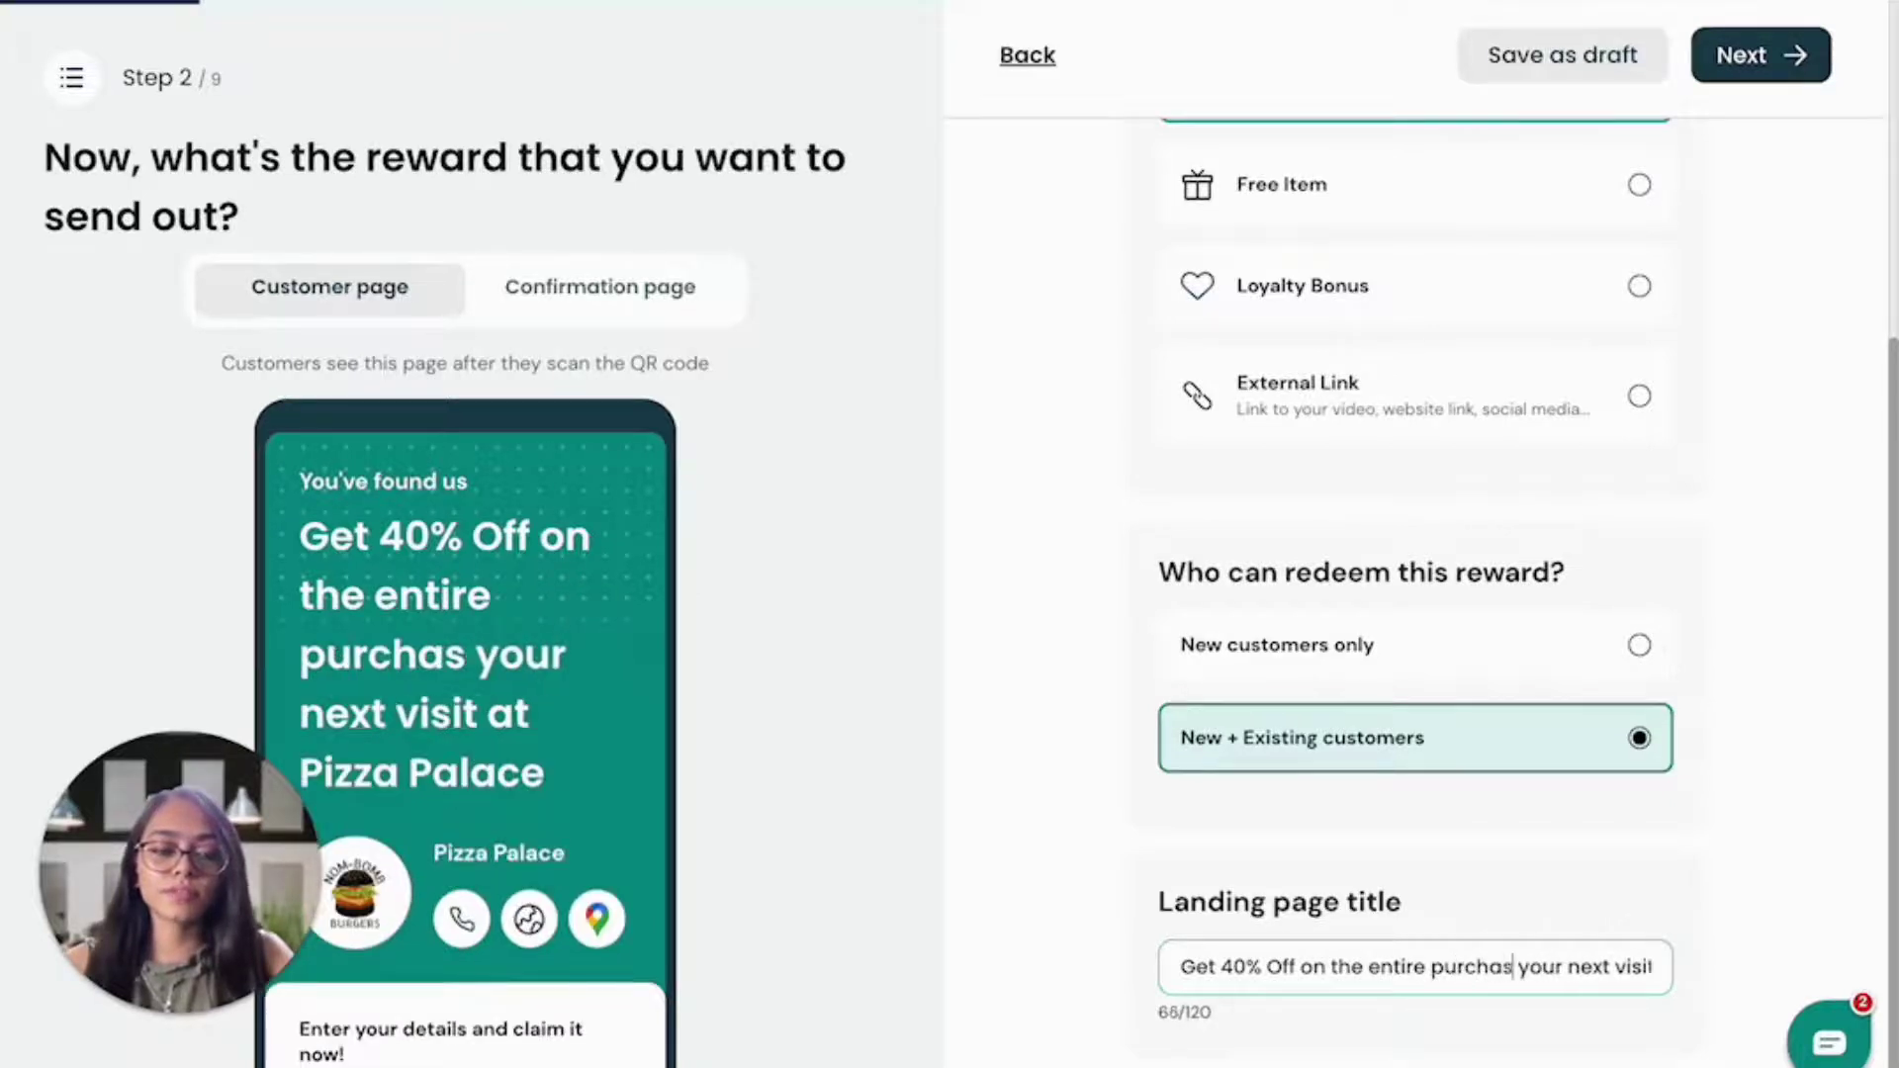
pyautogui.write('n')
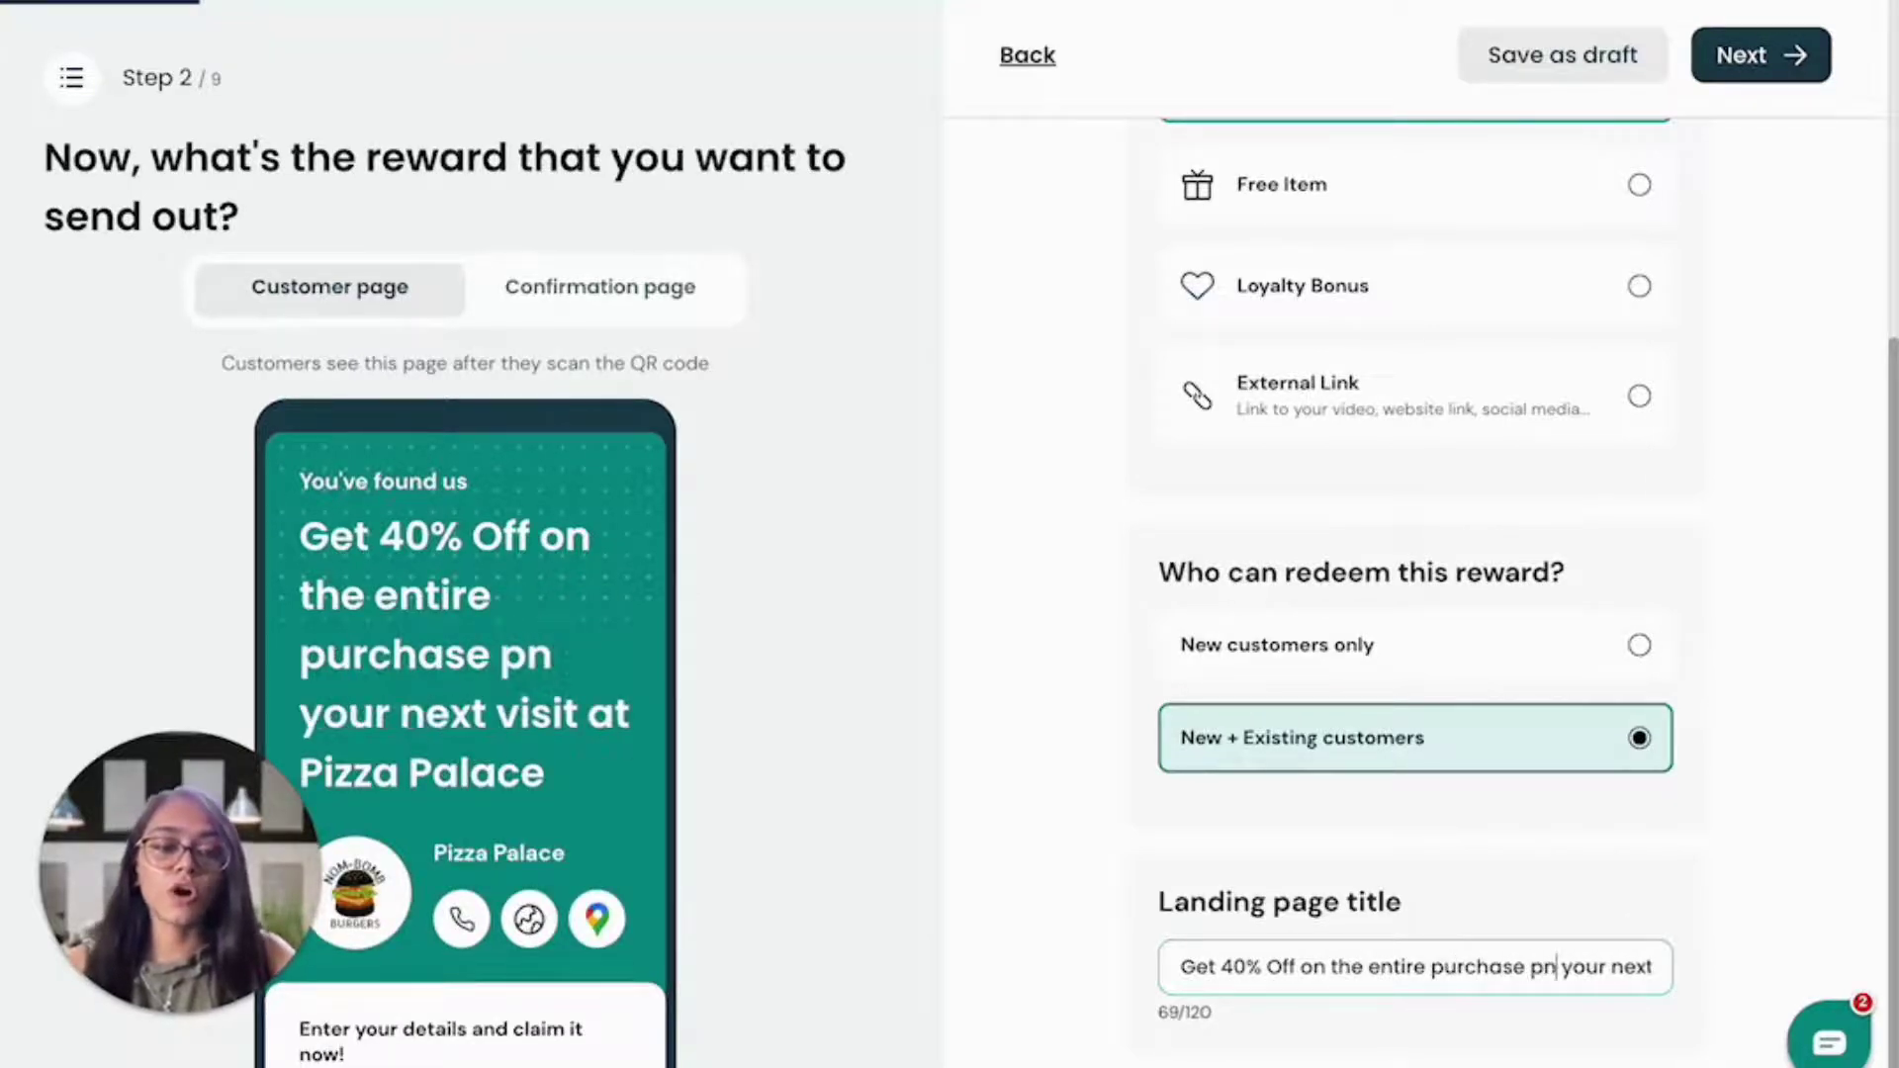
pyautogui.press('BackSpace')
pyautogui.press('BackSpace')
pyautogui.write('on')
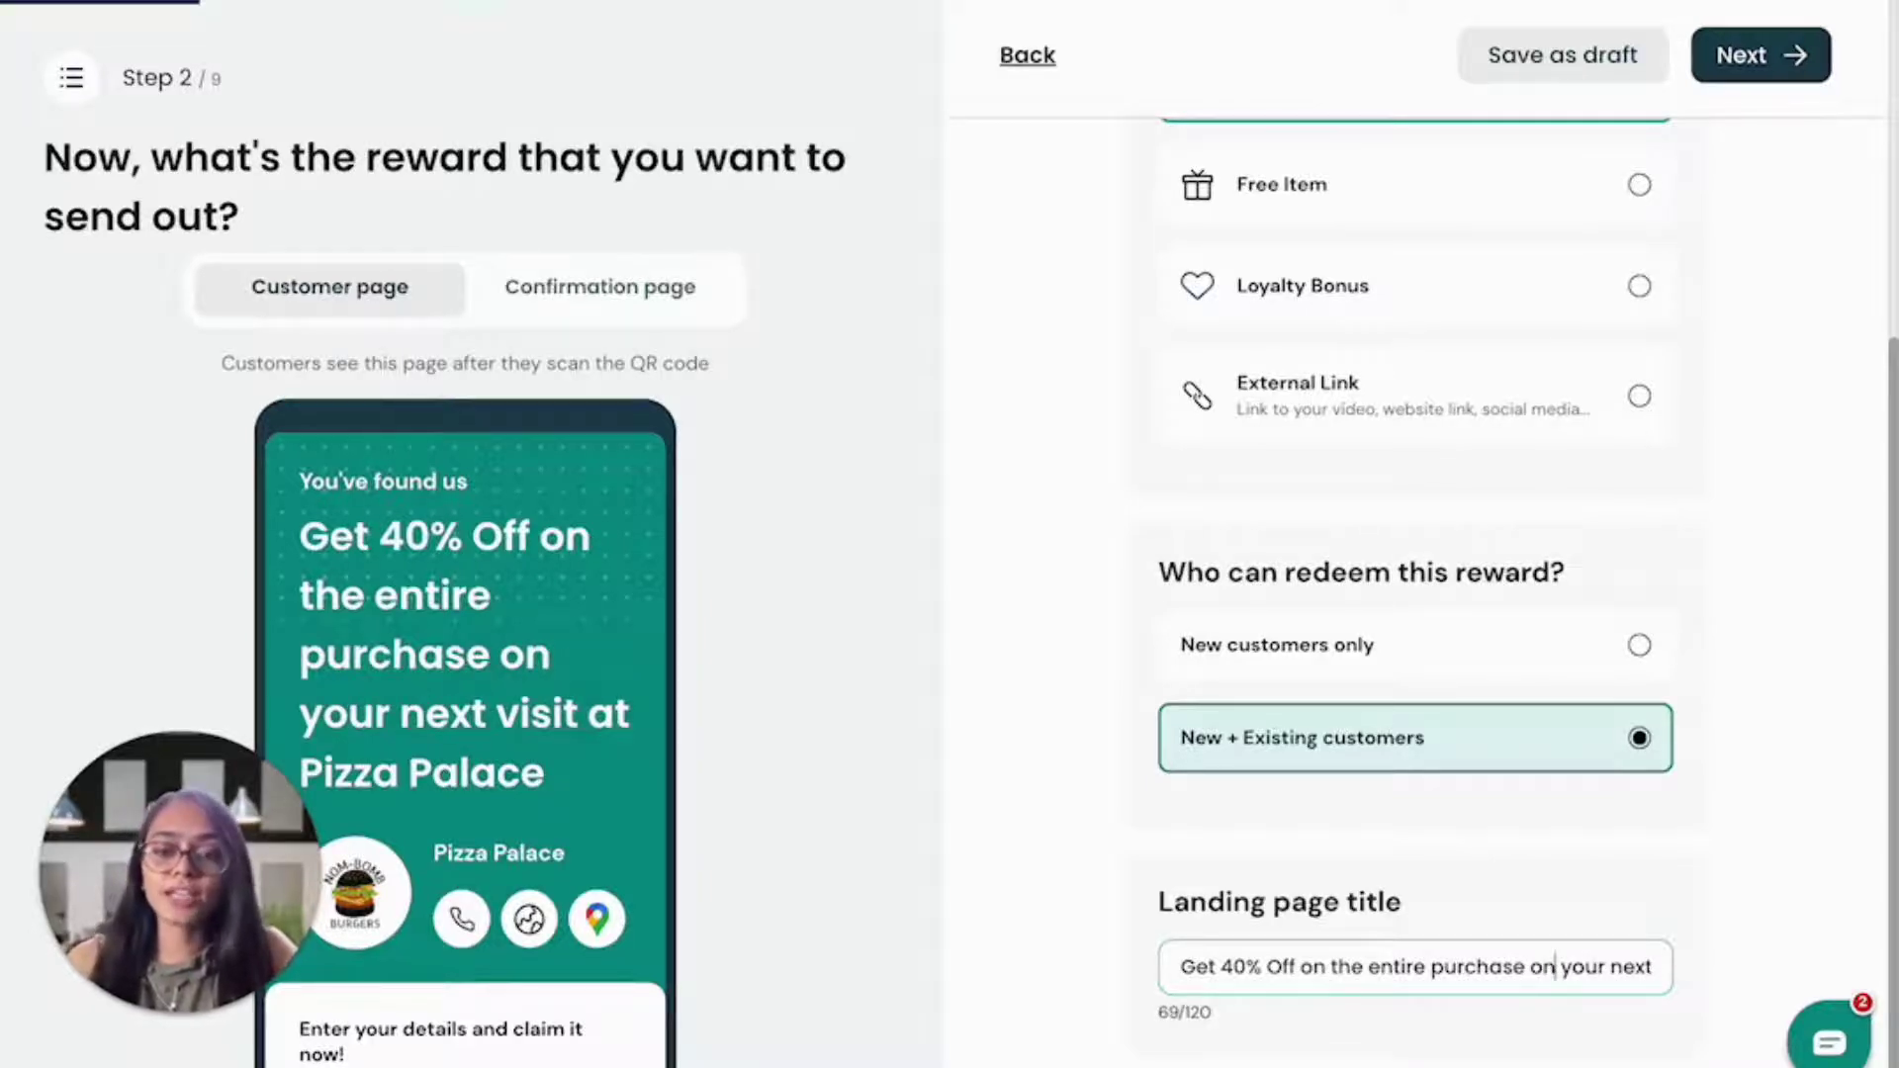
pyautogui.hotkey('ctrl', 'a')
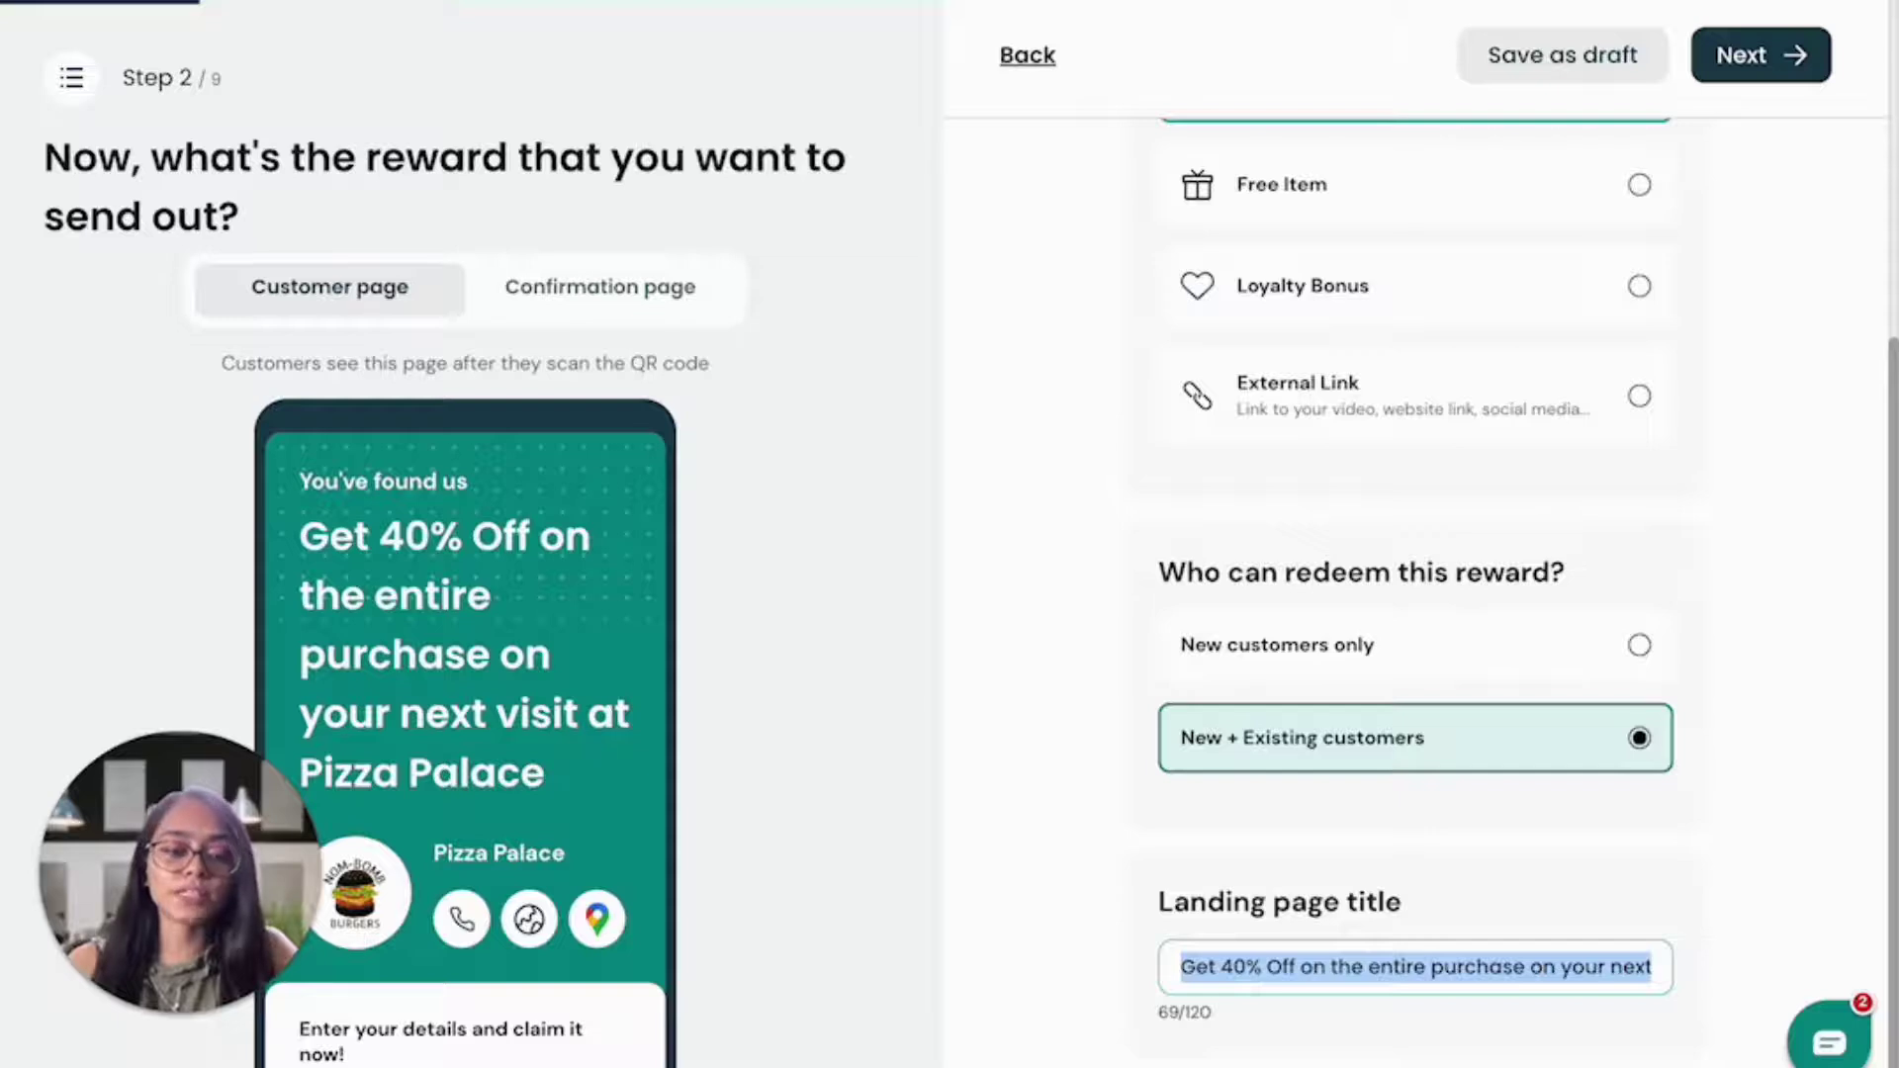
# Step: Advance to the terms and conditions and allow each customer to redeem the reward multiple times
pyautogui.click(1797, 881)
pyautogui.click(1776, 68)
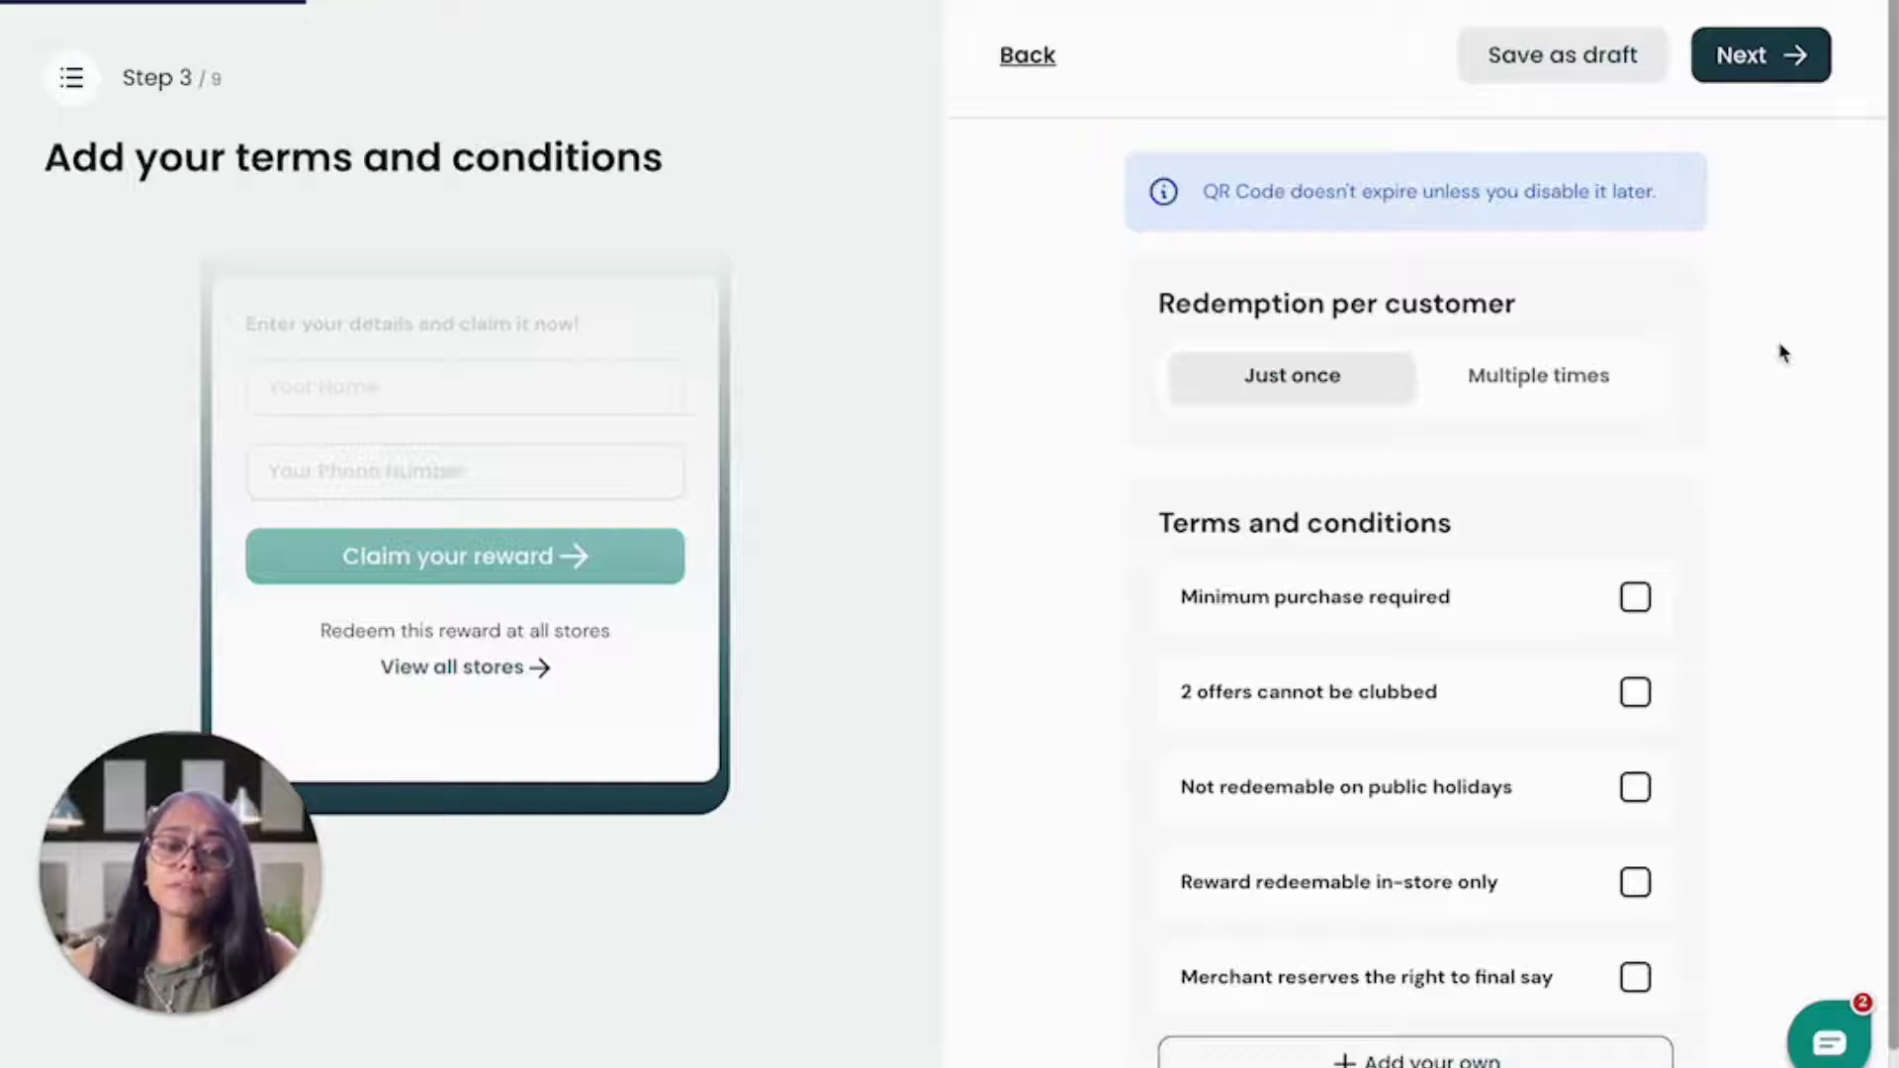
pyautogui.click(1535, 388)
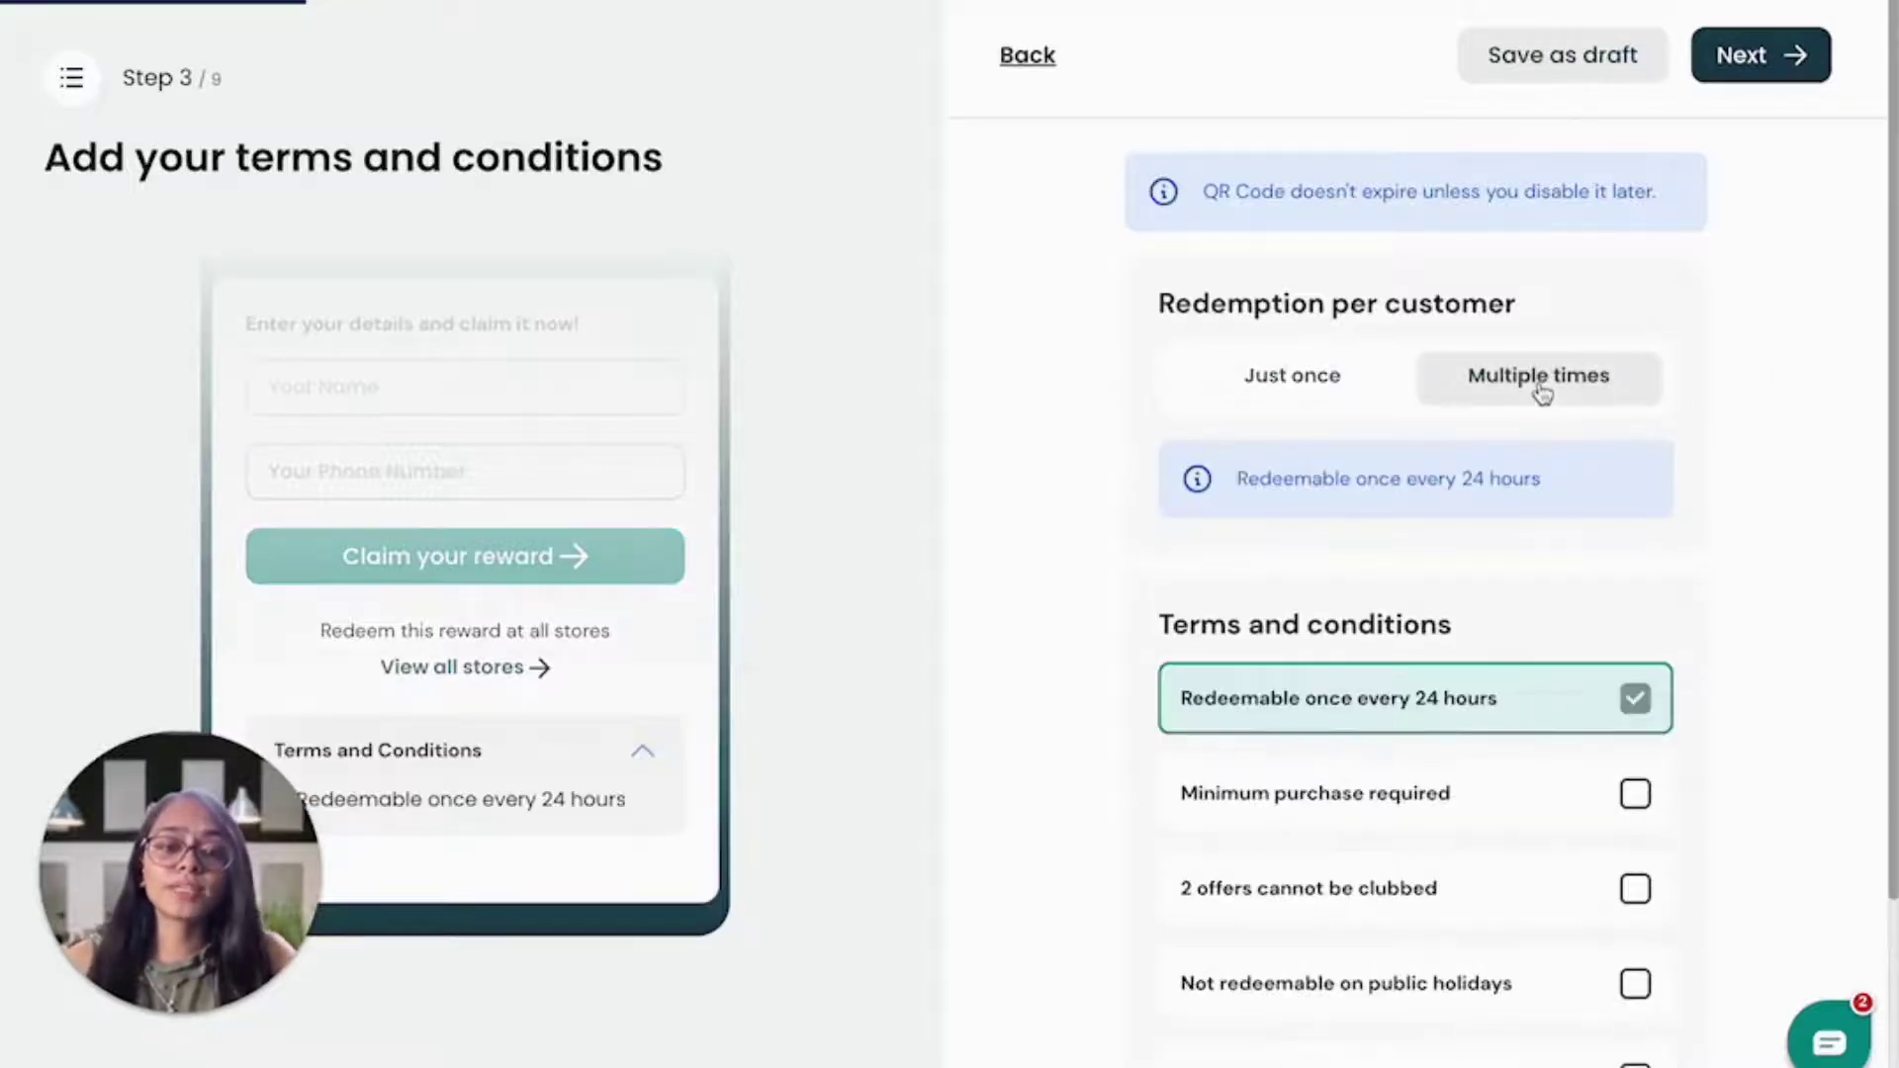
# Step: Add the "2 offers cannot be clubbed" condition and advance to the reward expiry settings, keeping all stores selected
pyautogui.scroll(-1, 1644, 593)
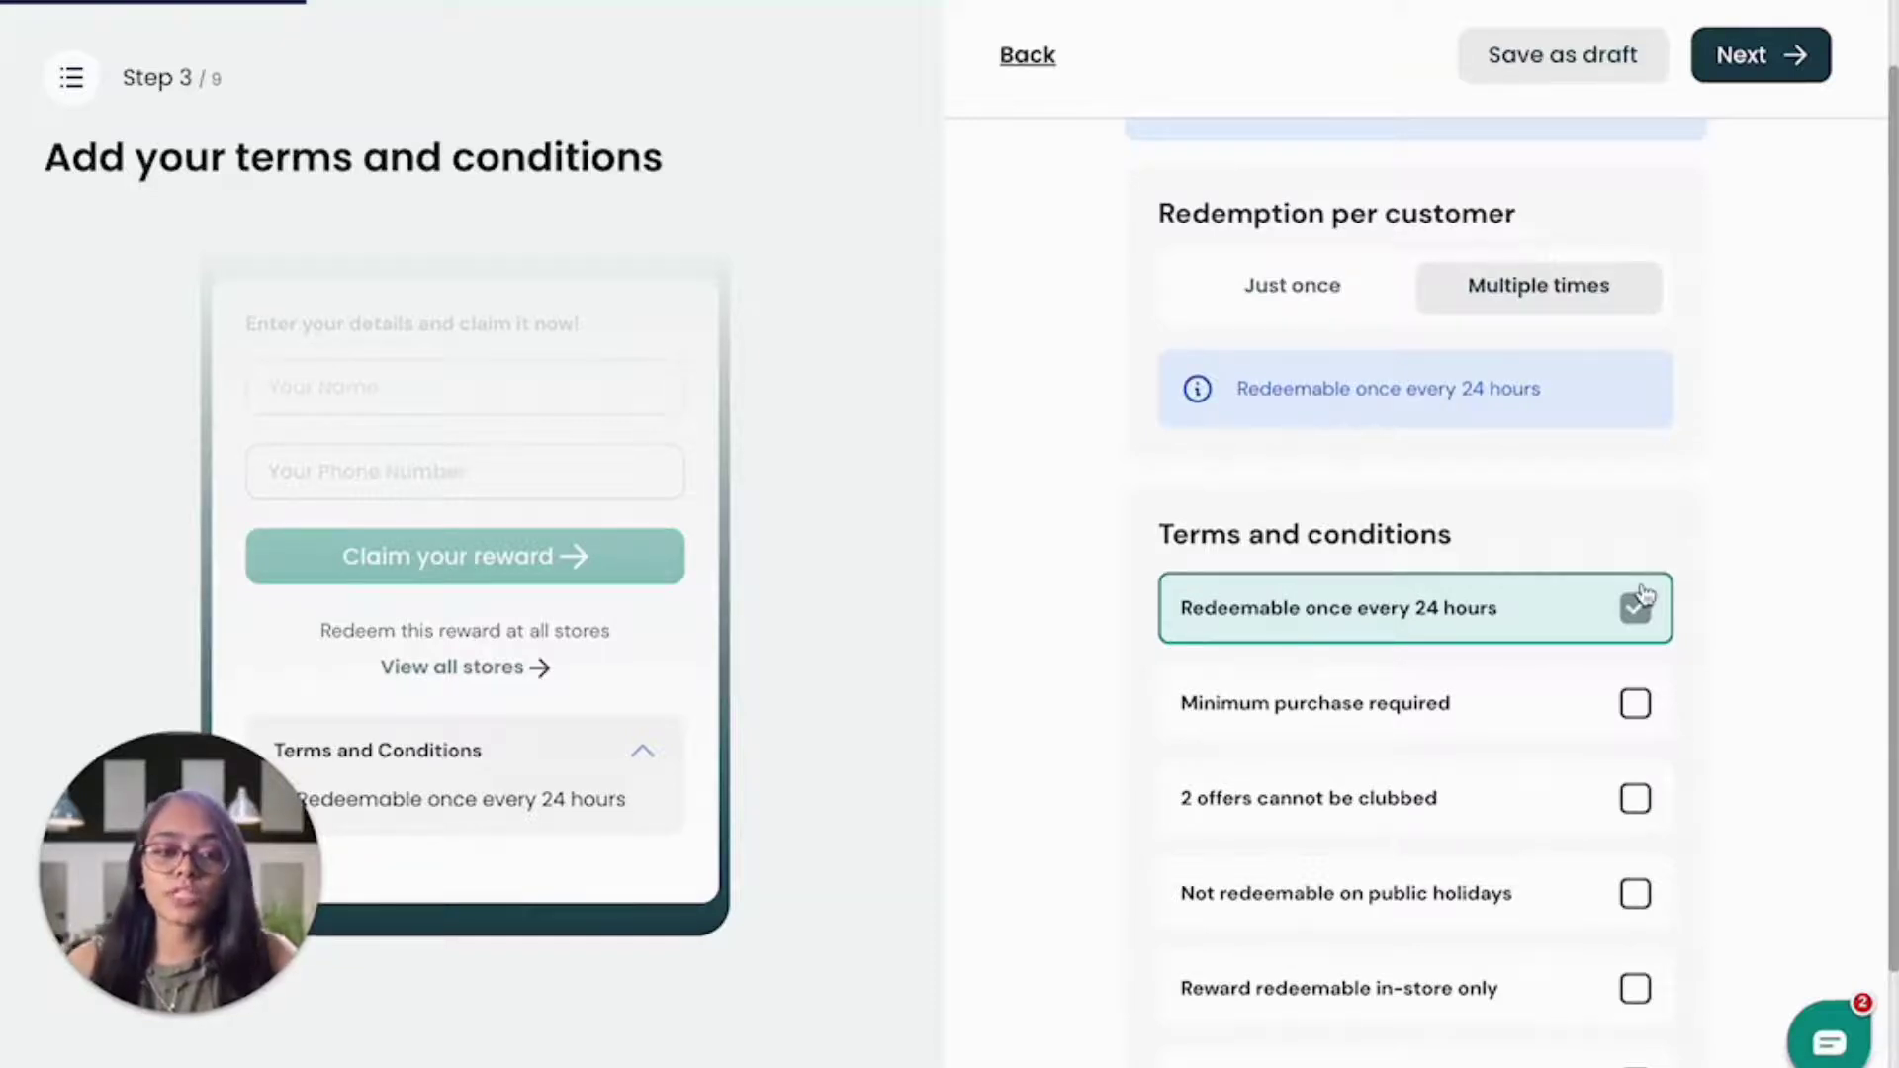
pyautogui.scroll(-2, 1611, 750)
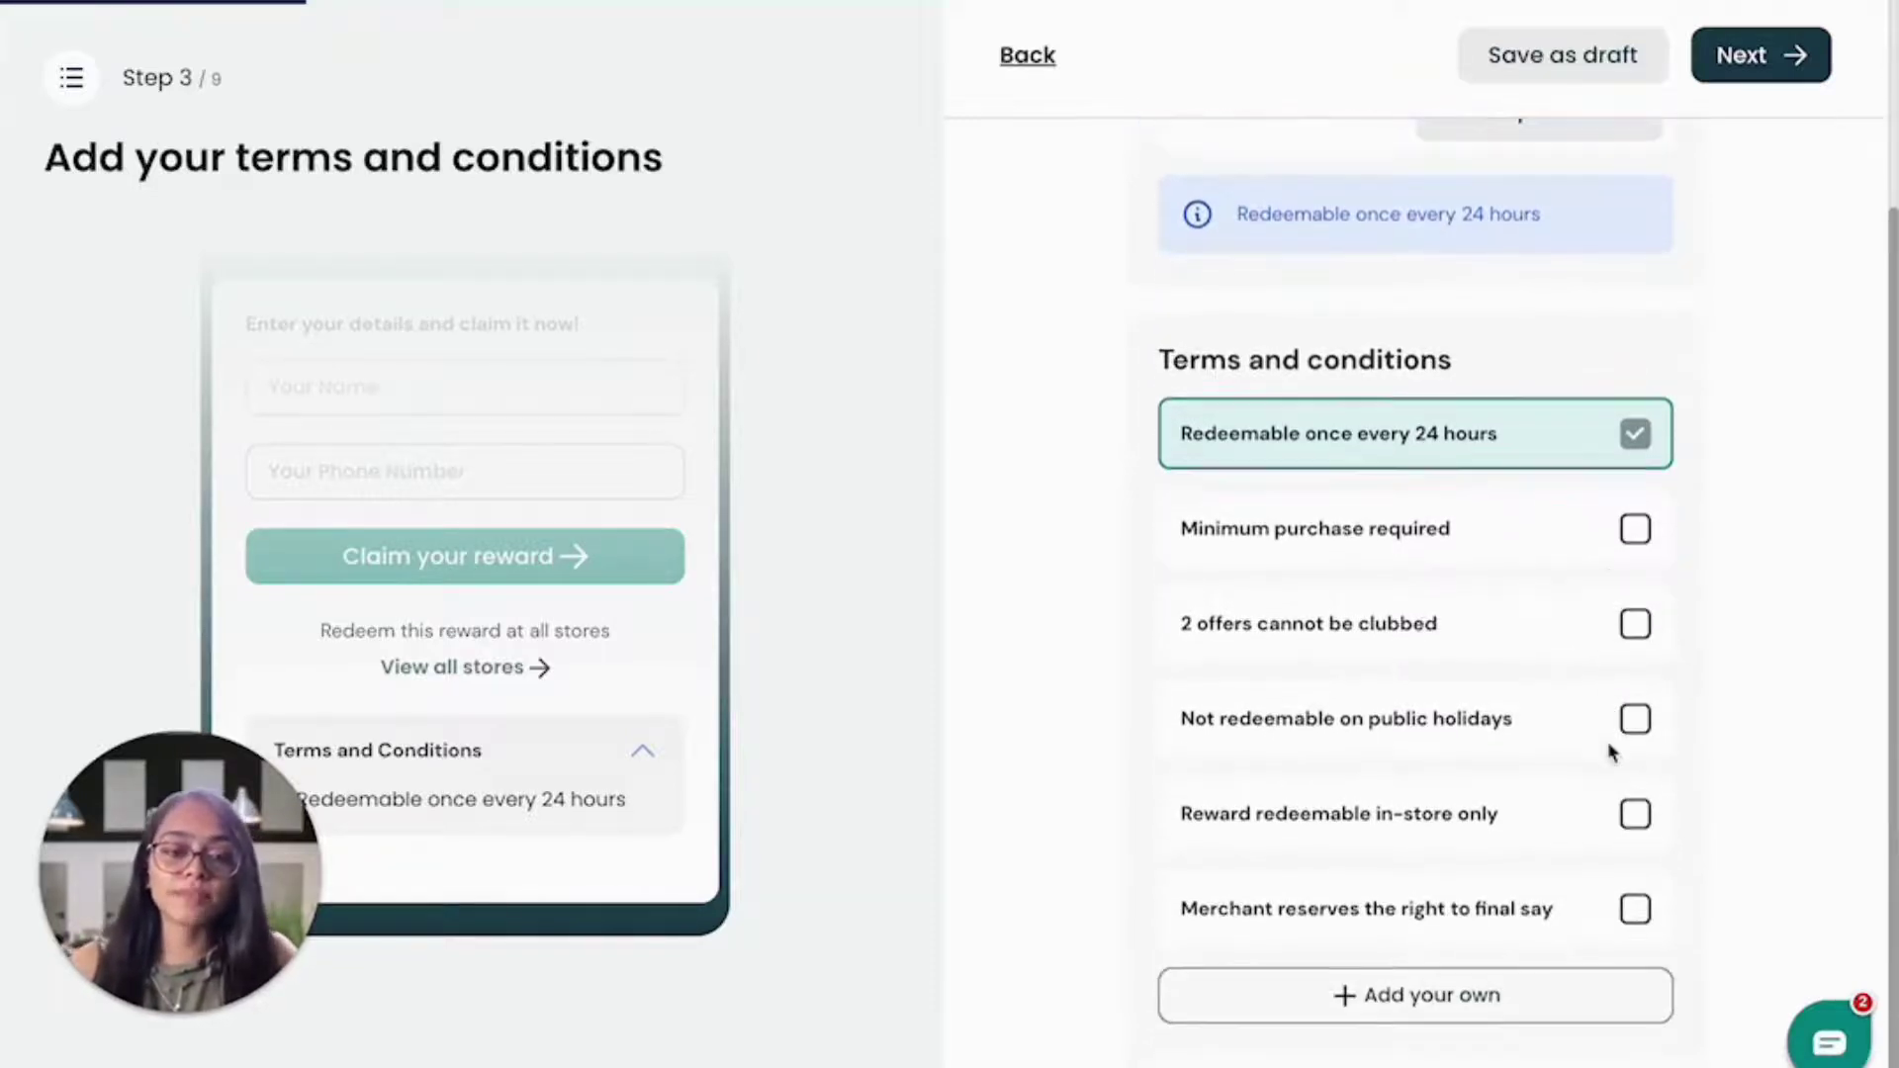
pyautogui.click(1635, 627)
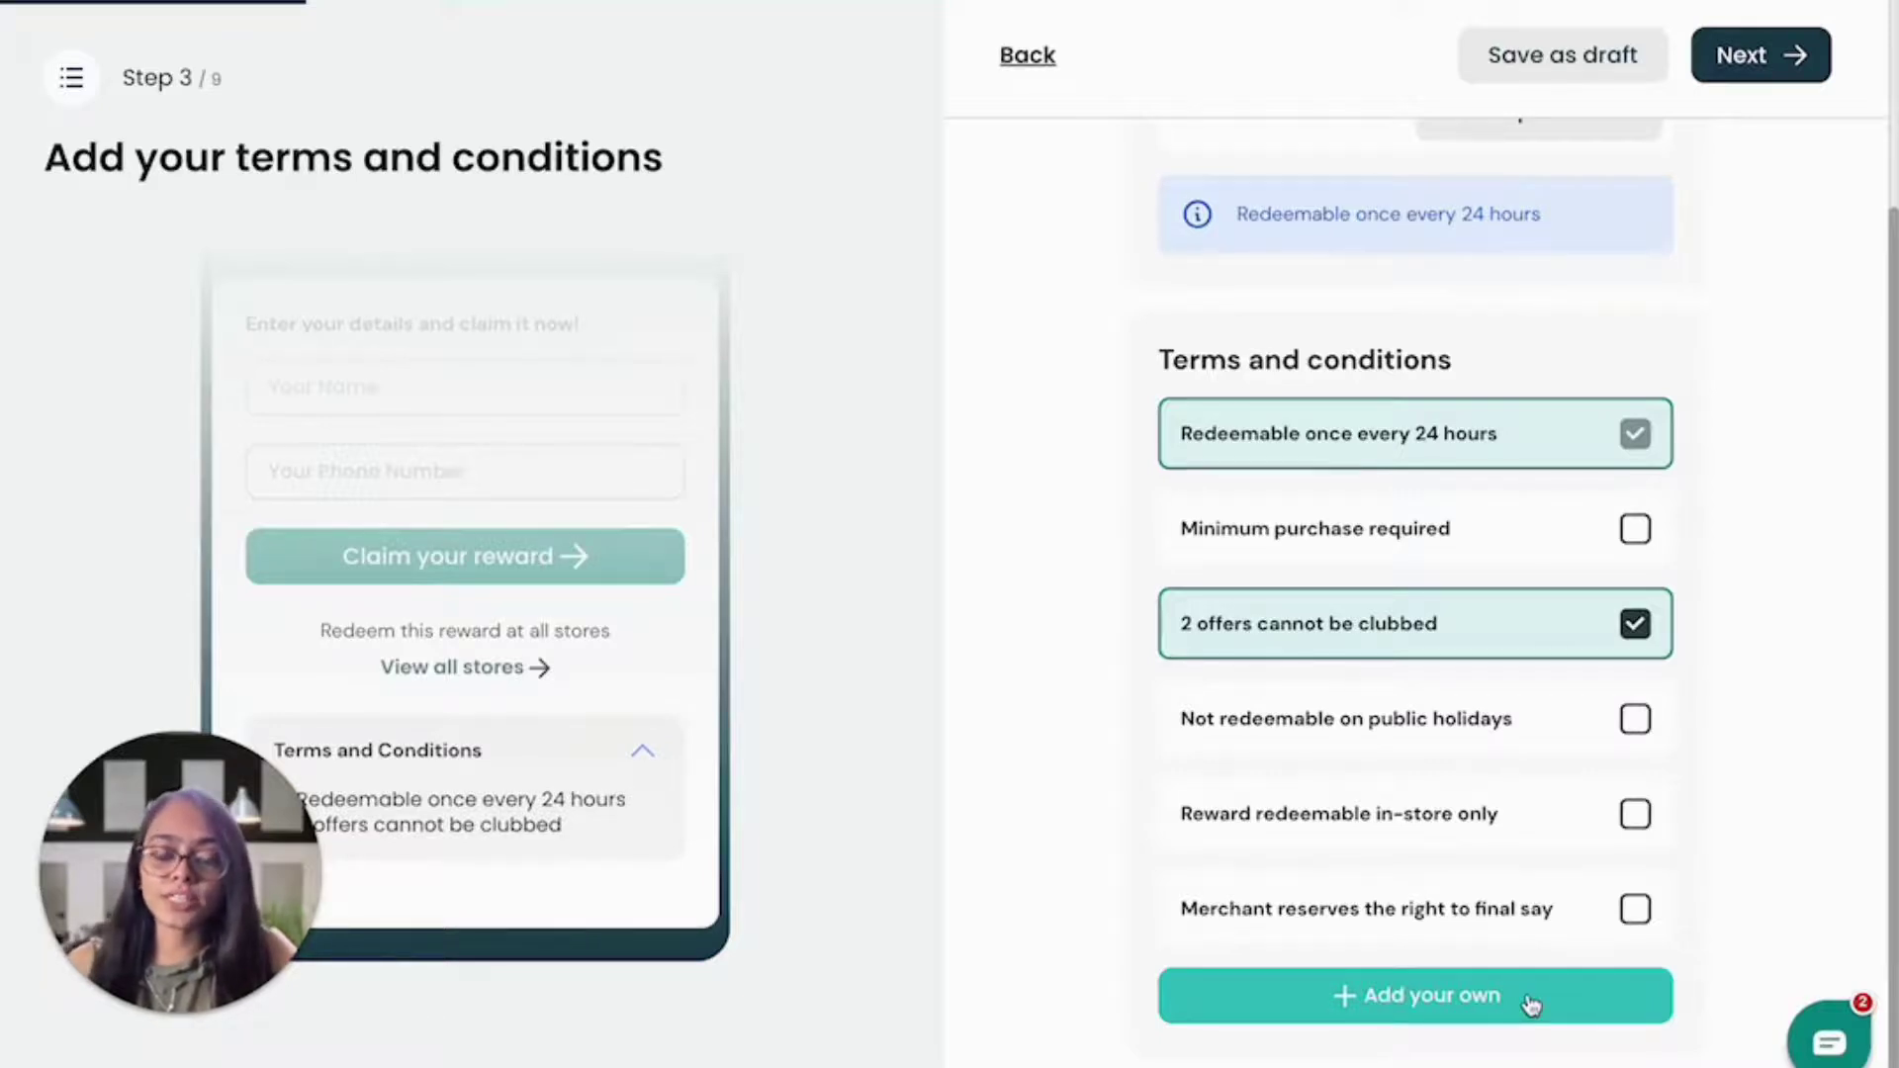
pyautogui.scroll(1, 1770, 292)
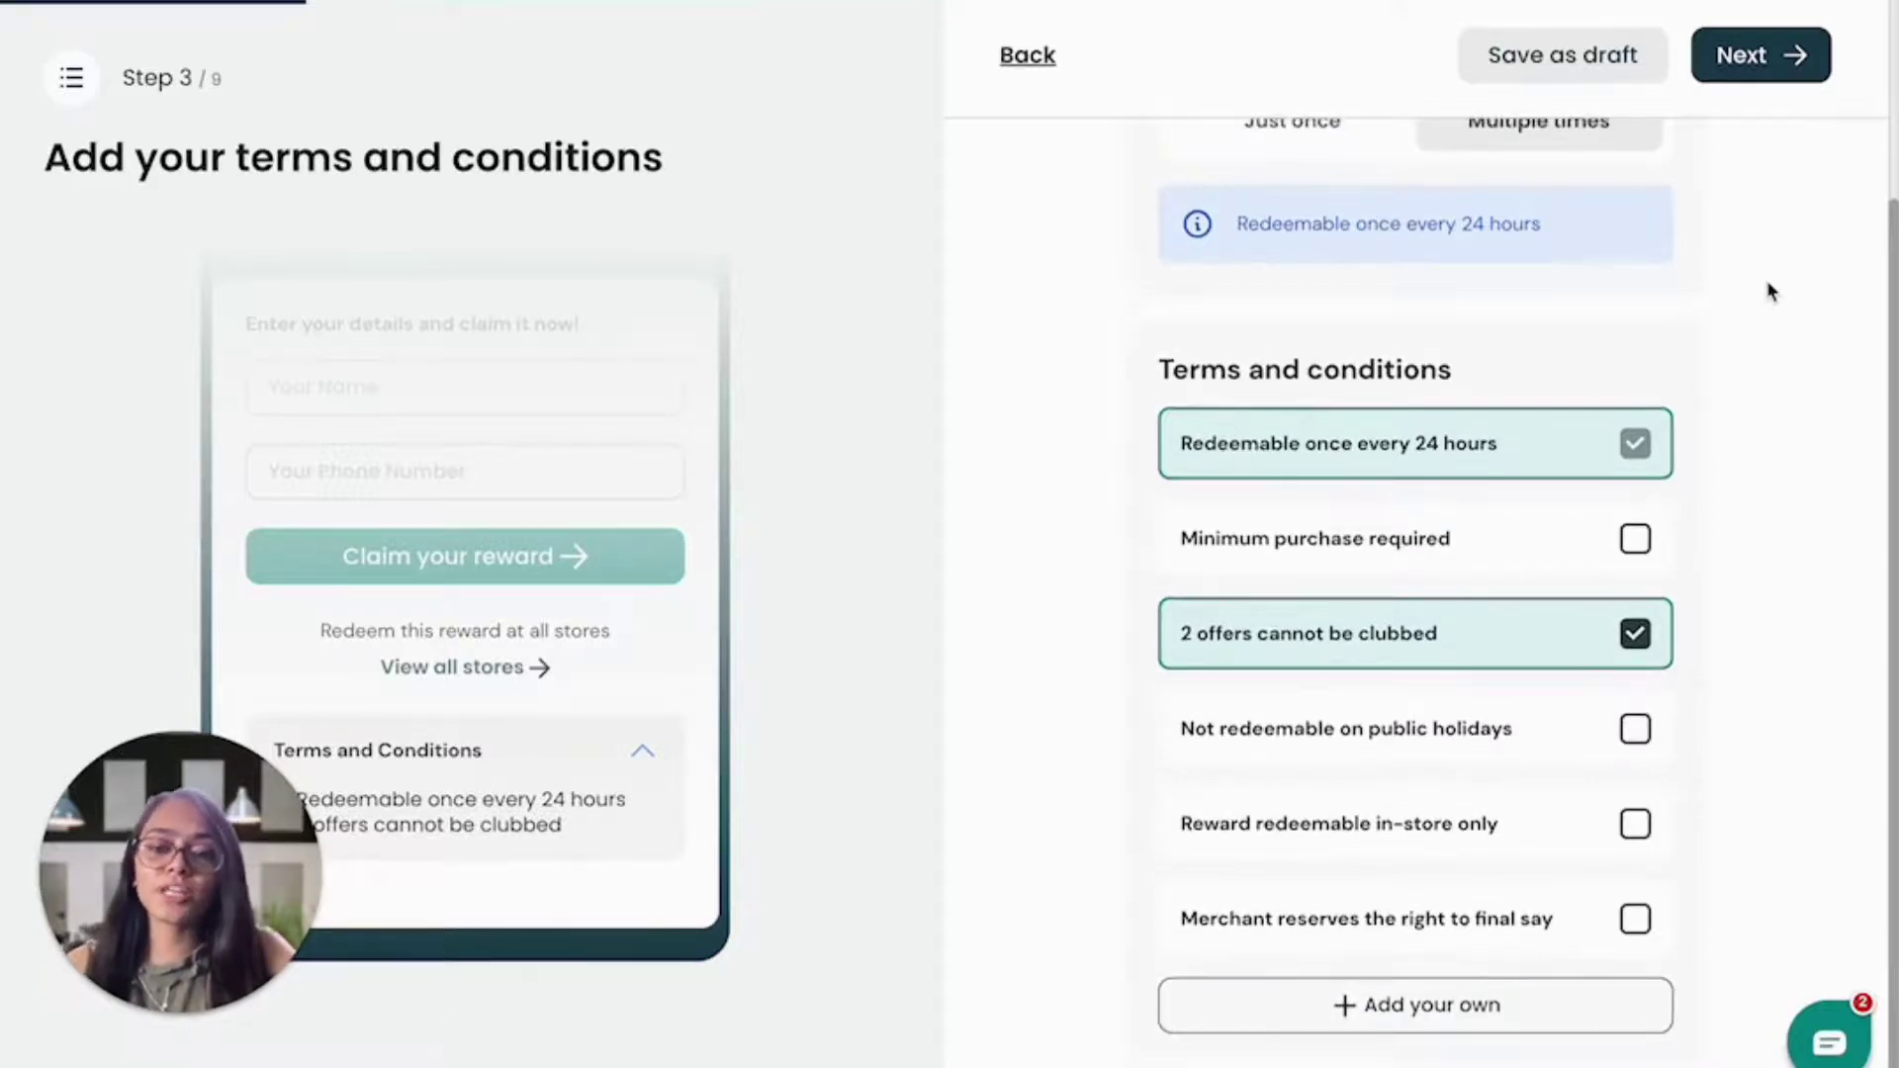
pyautogui.scroll(1, 1771, 292)
pyautogui.click(1788, 56)
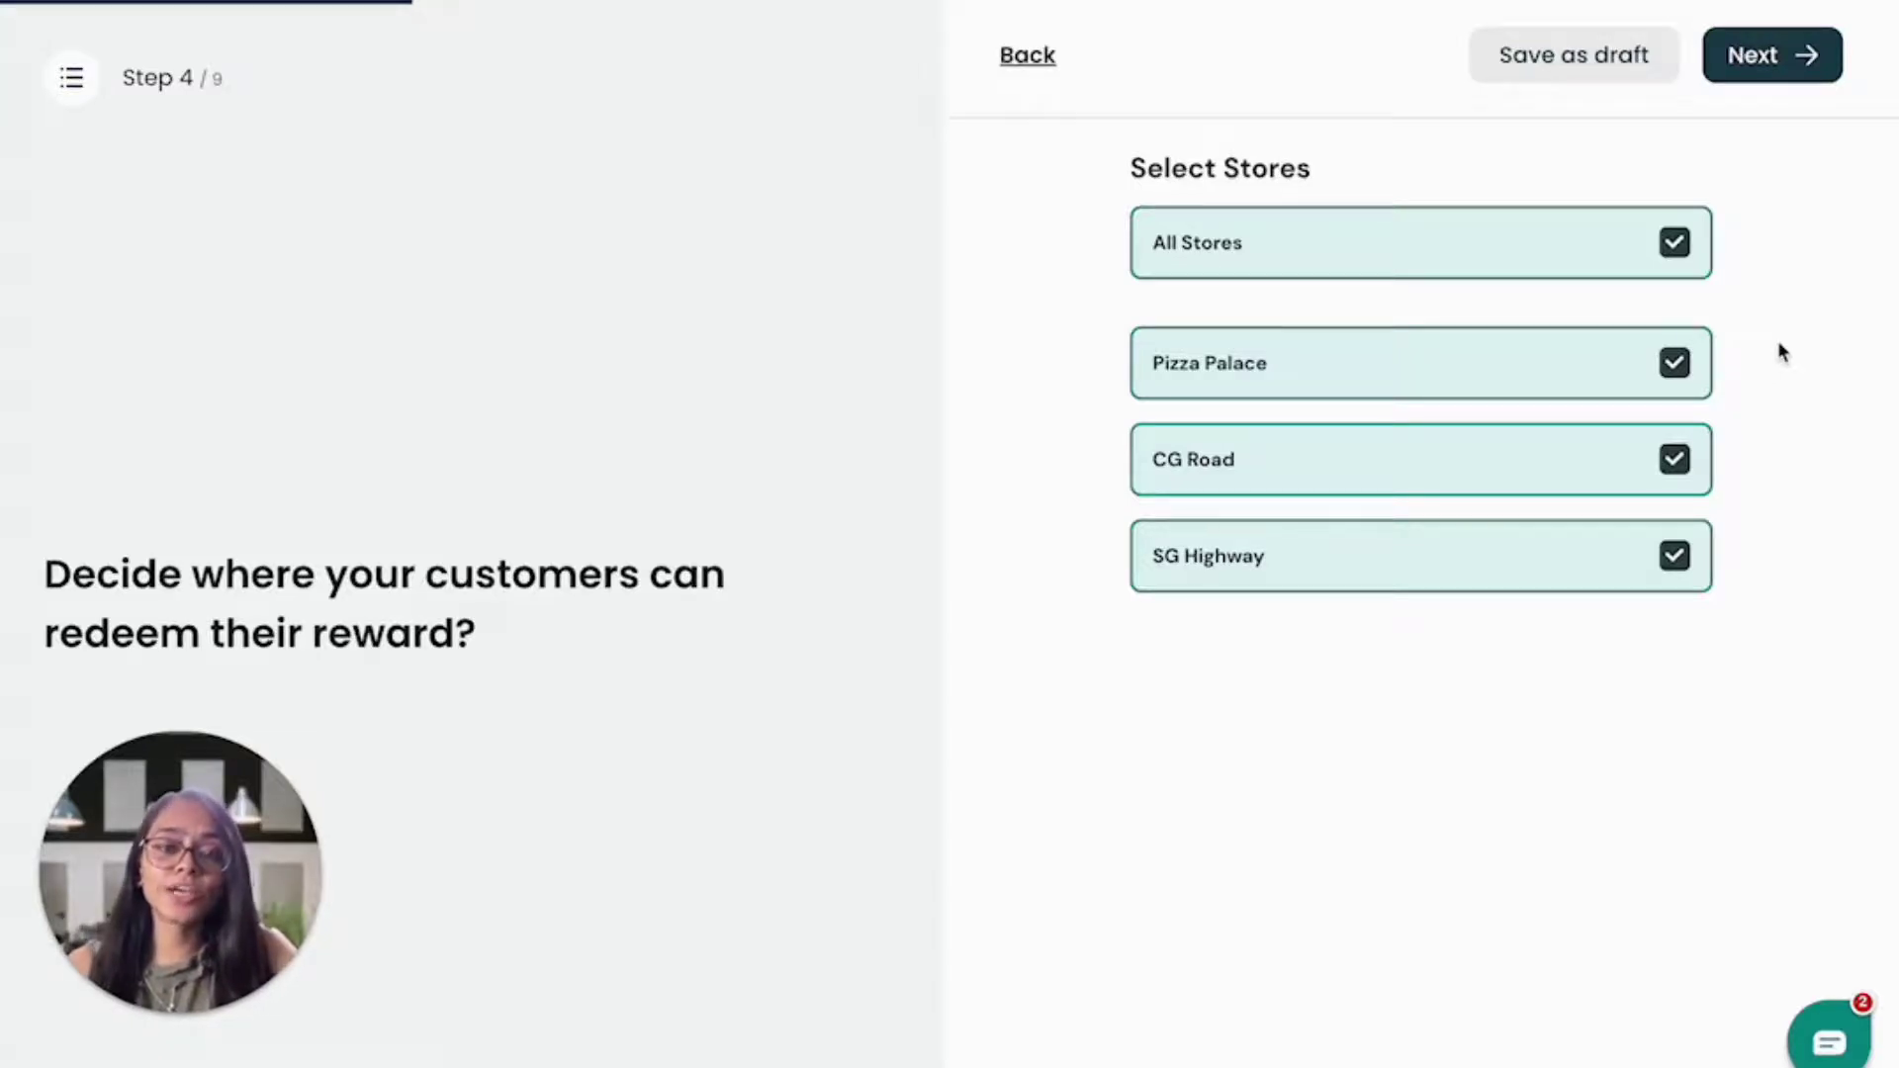
pyautogui.click(1810, 67)
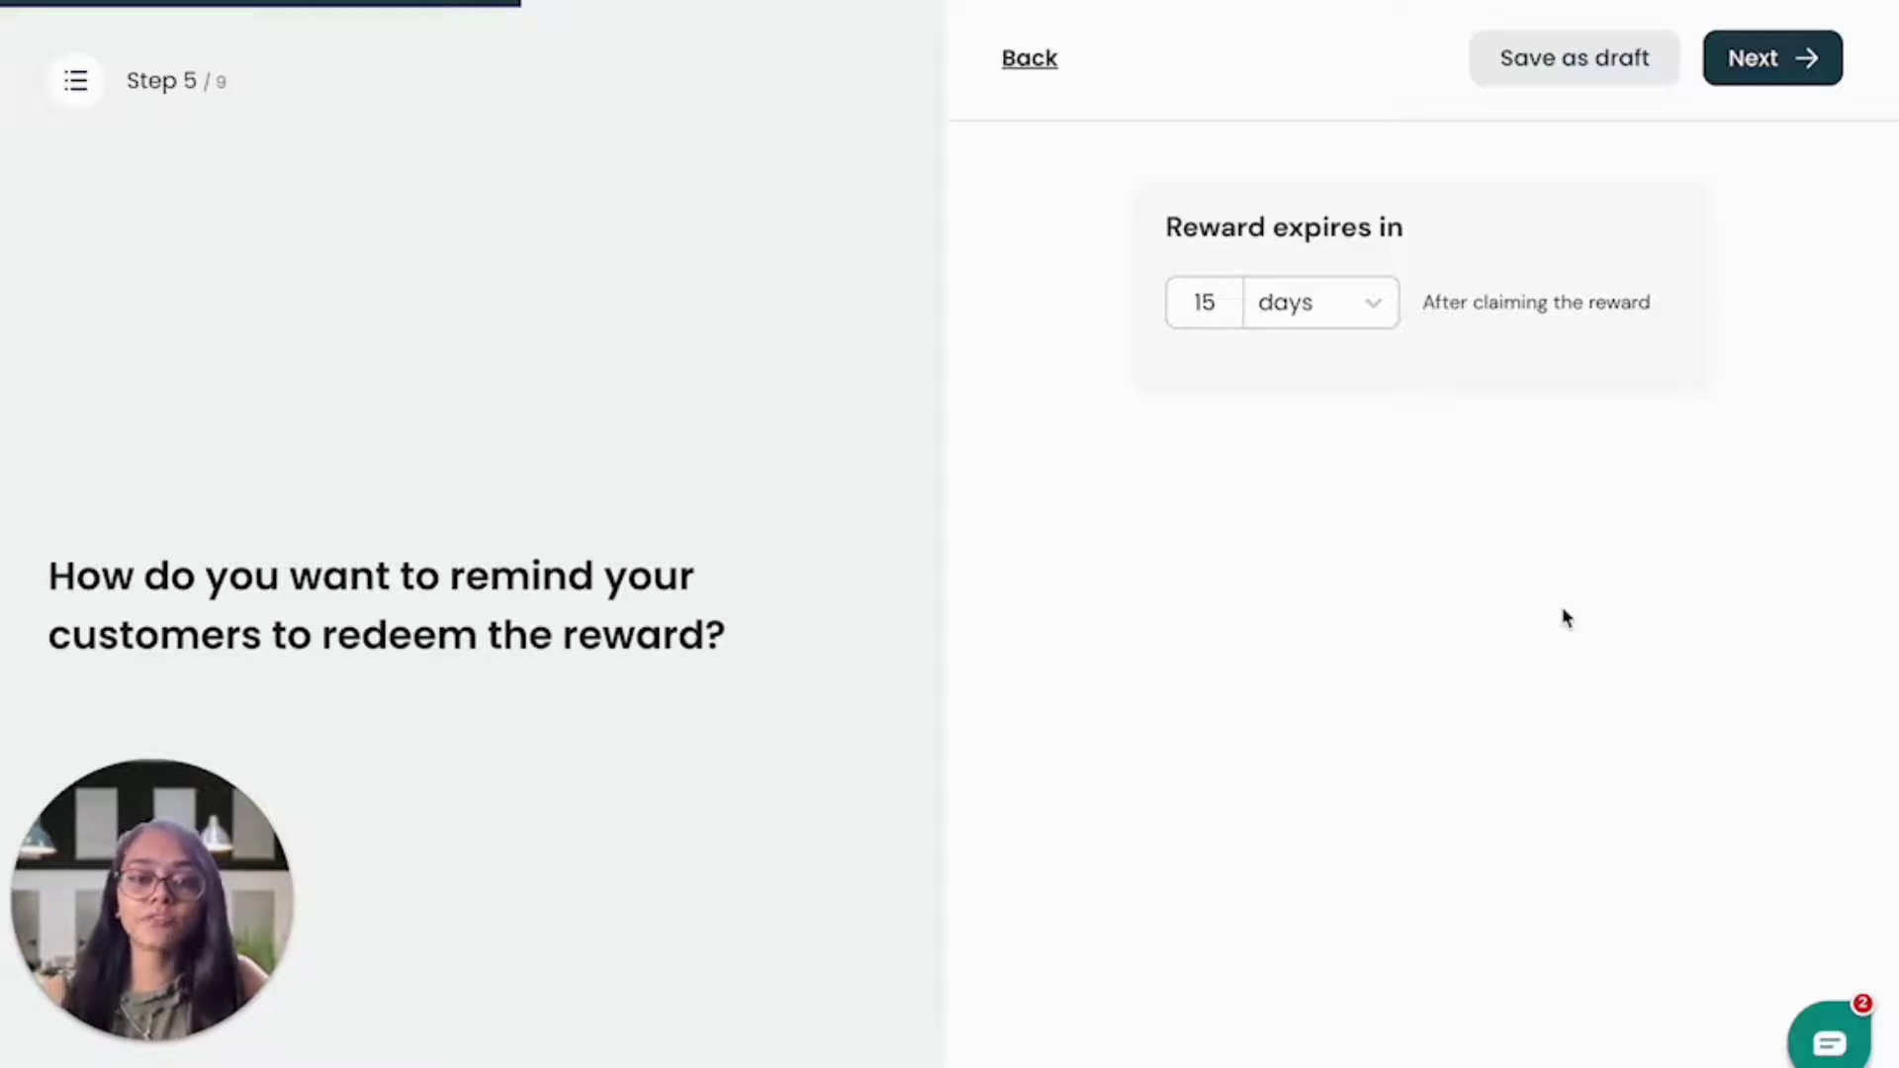
# Step: Return to the terms and conditions, limit redemption to just once per customer, and go forward to the expiry and reminder settings
pyautogui.click(1034, 65)
pyautogui.click(1028, 61)
pyautogui.click(1315, 402)
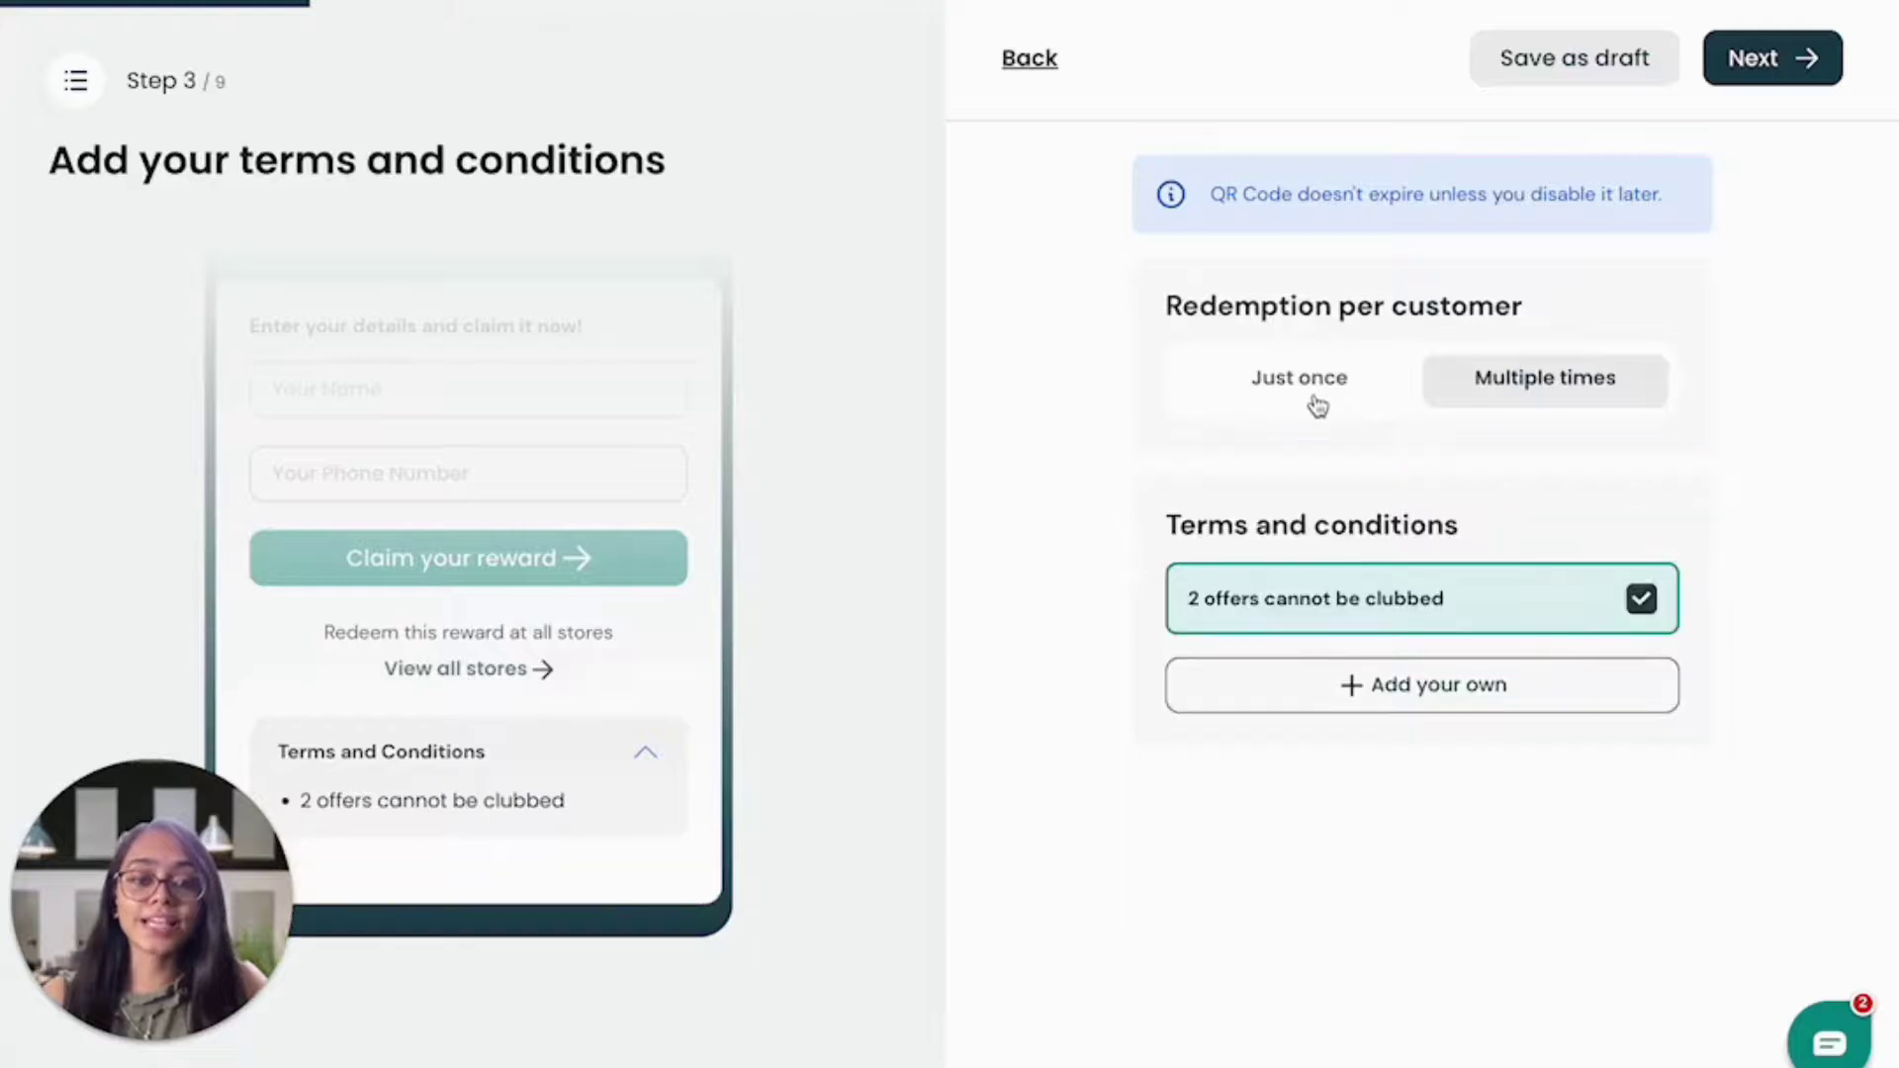
pyautogui.click(1800, 62)
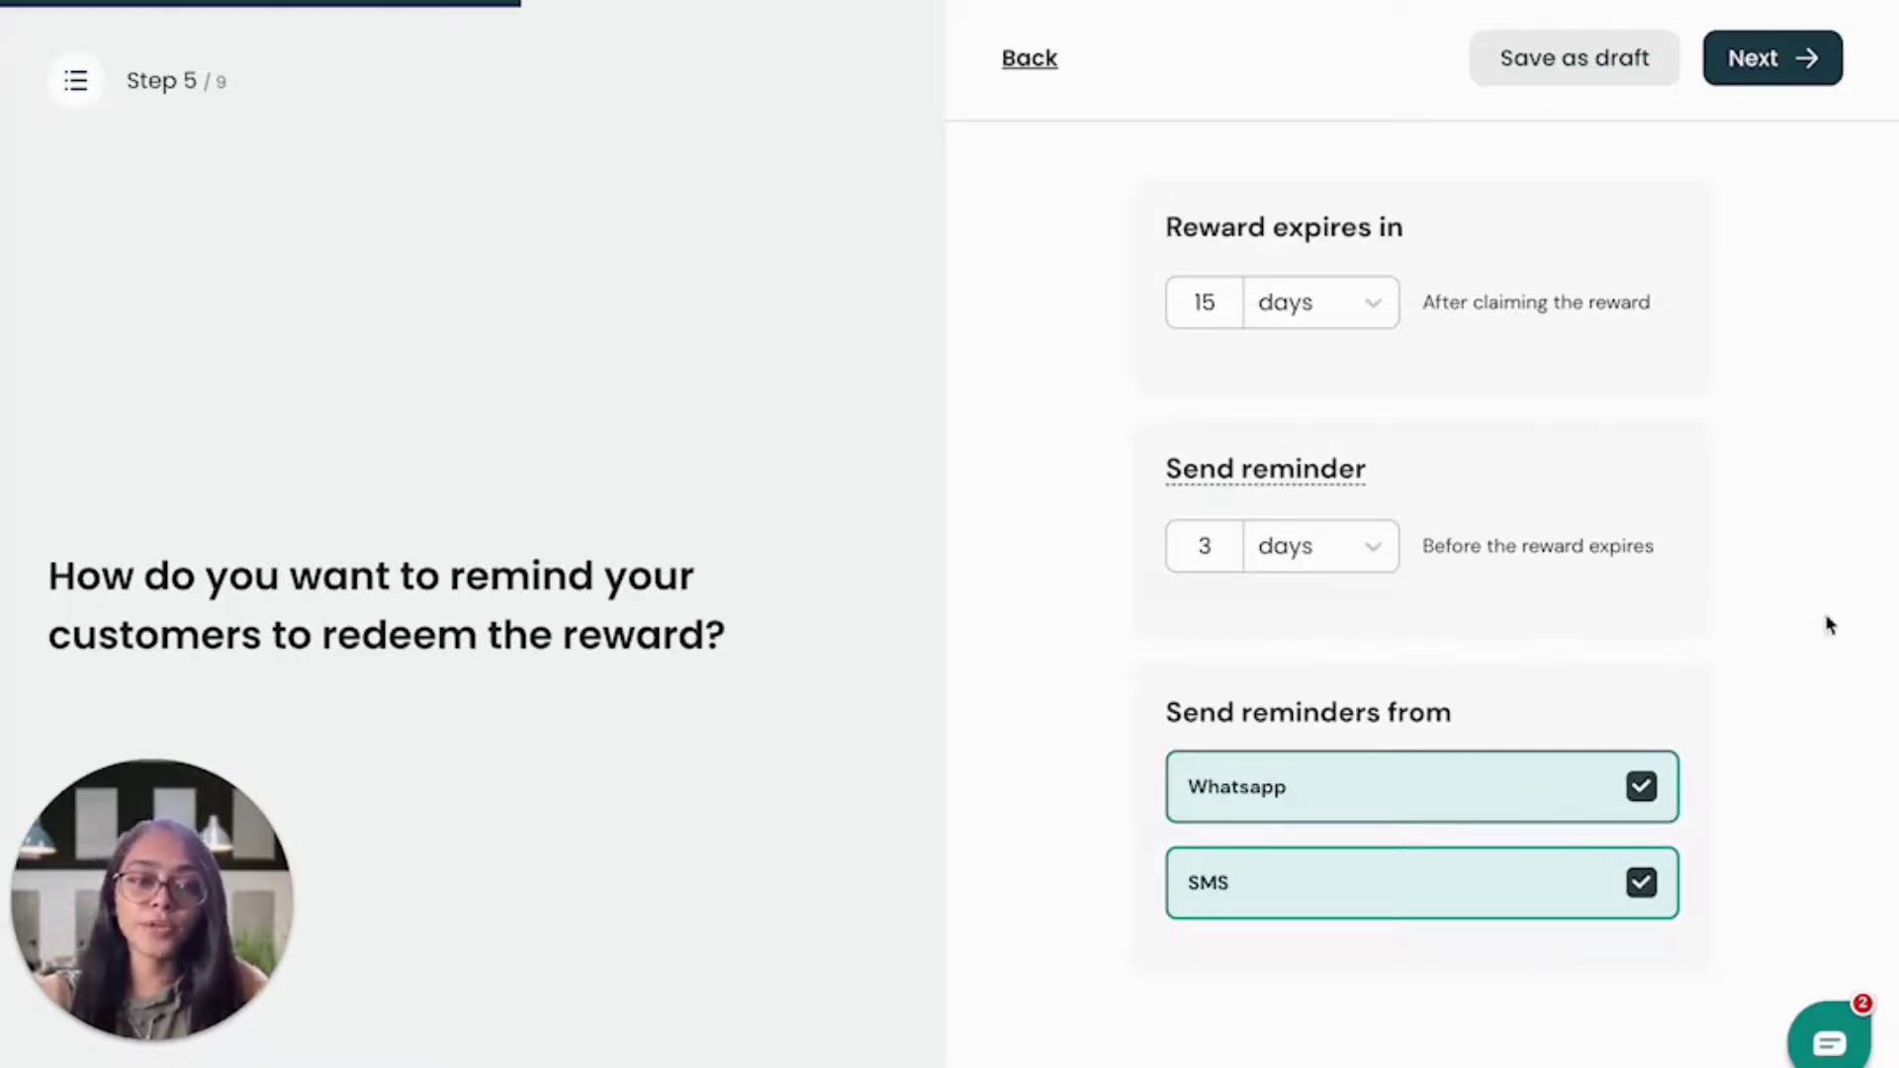
pyautogui.click(1785, 67)
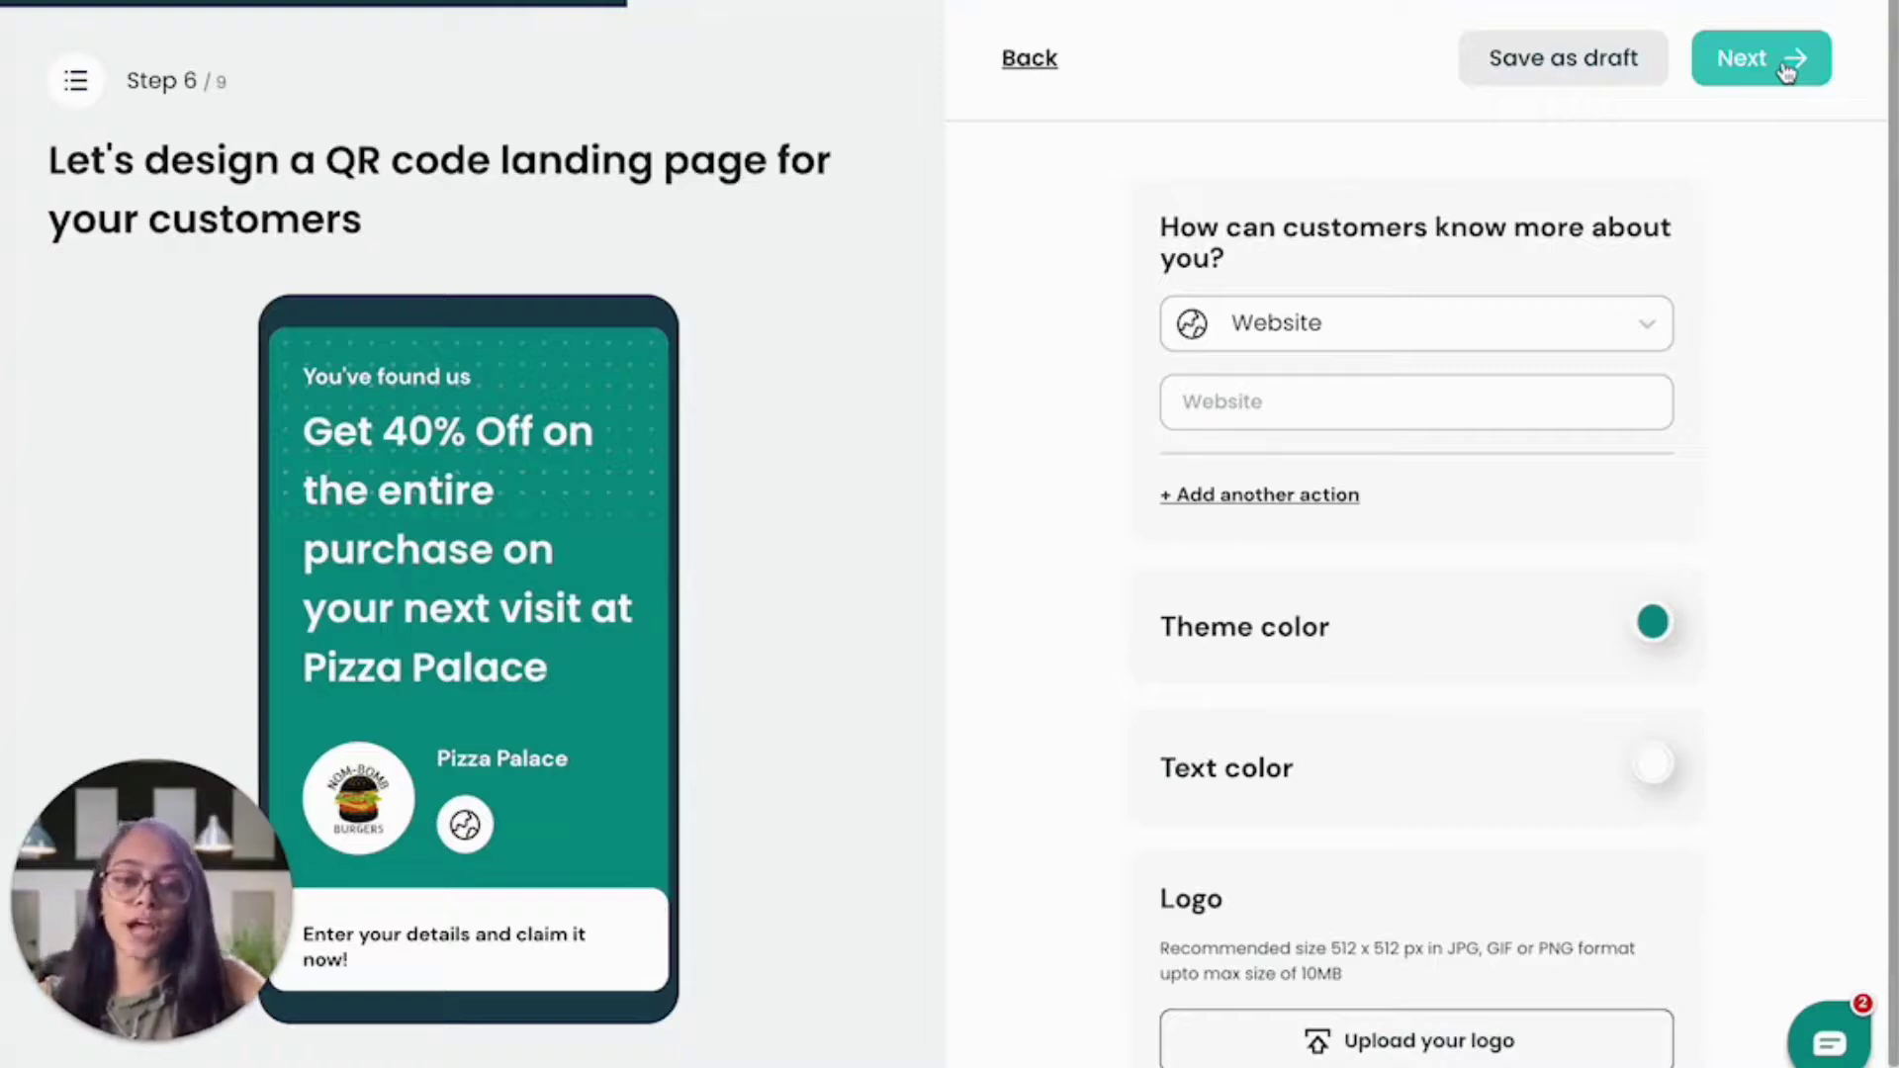
pyautogui.click(1349, 411)
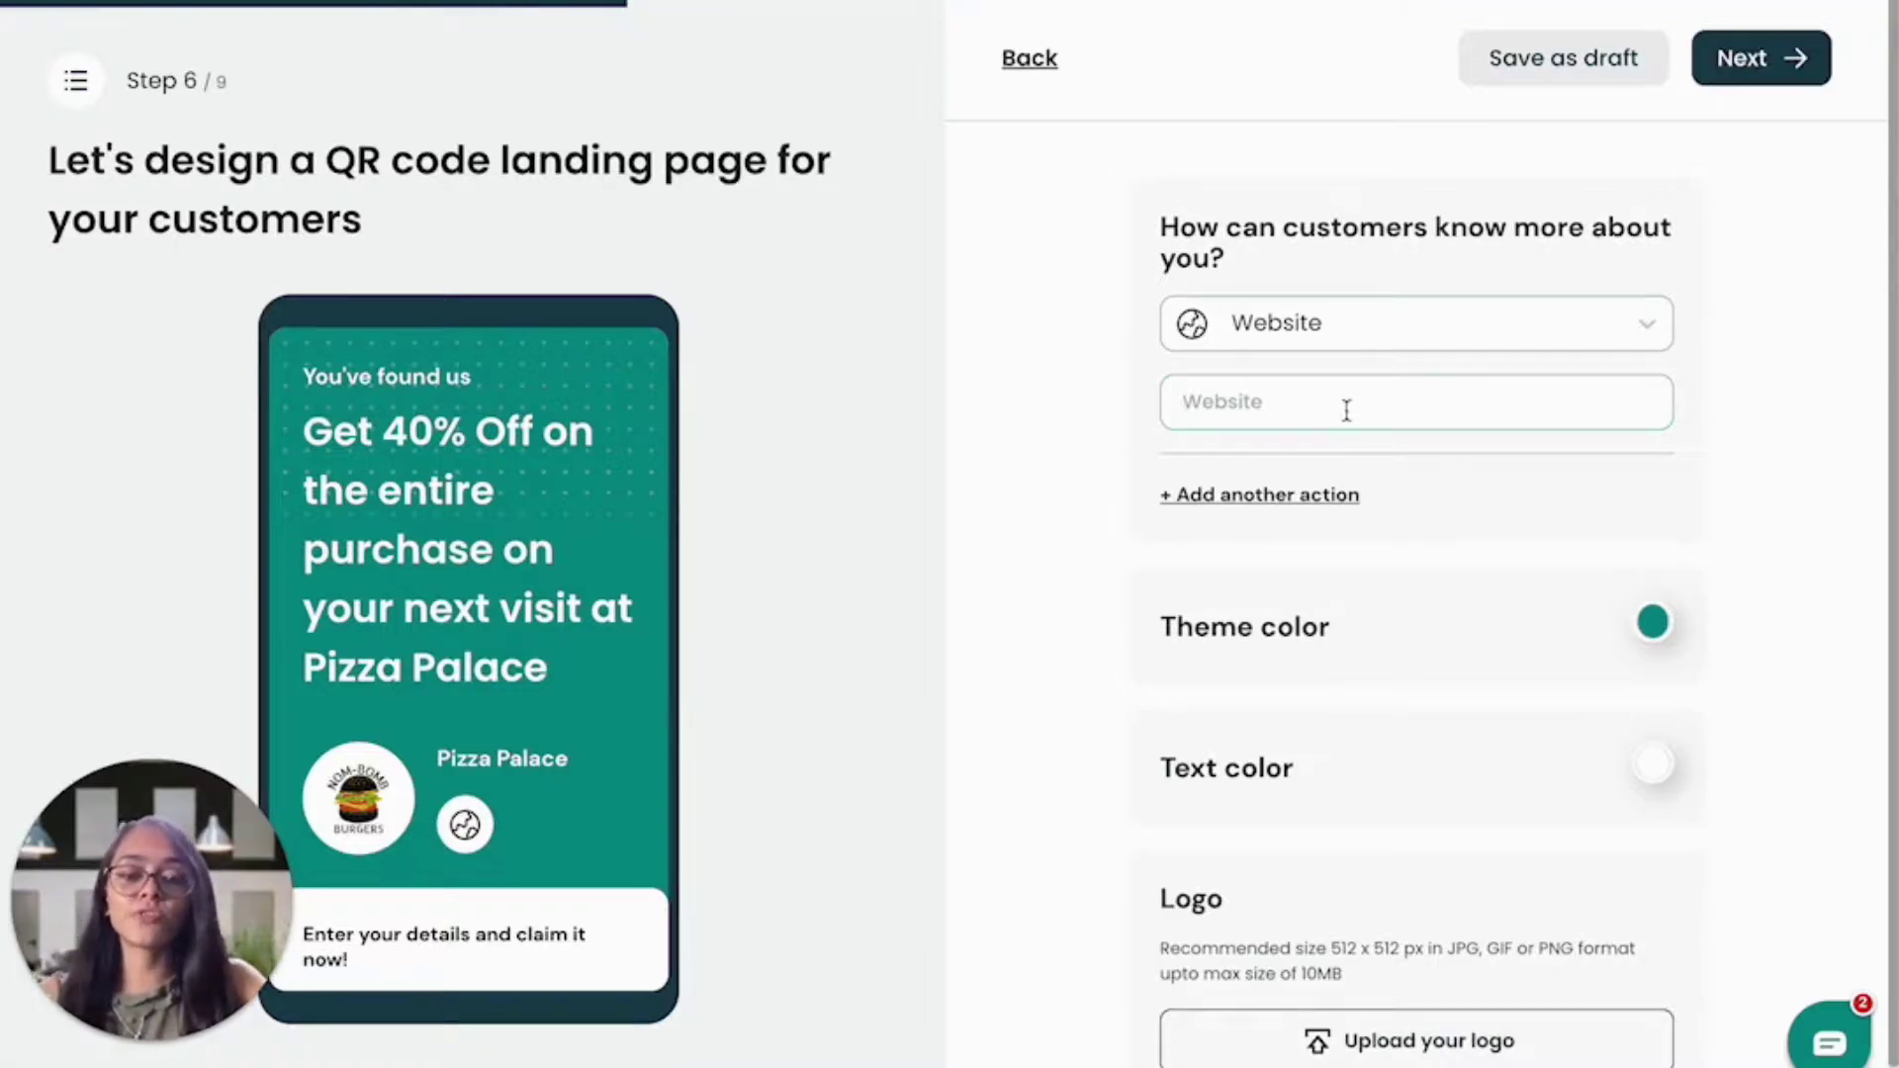
pyautogui.write('qww')
pyautogui.press('BackSpace')
pyautogui.press('BackSpace')
pyautogui.press('BackSpace')
pyautogui.write('www')
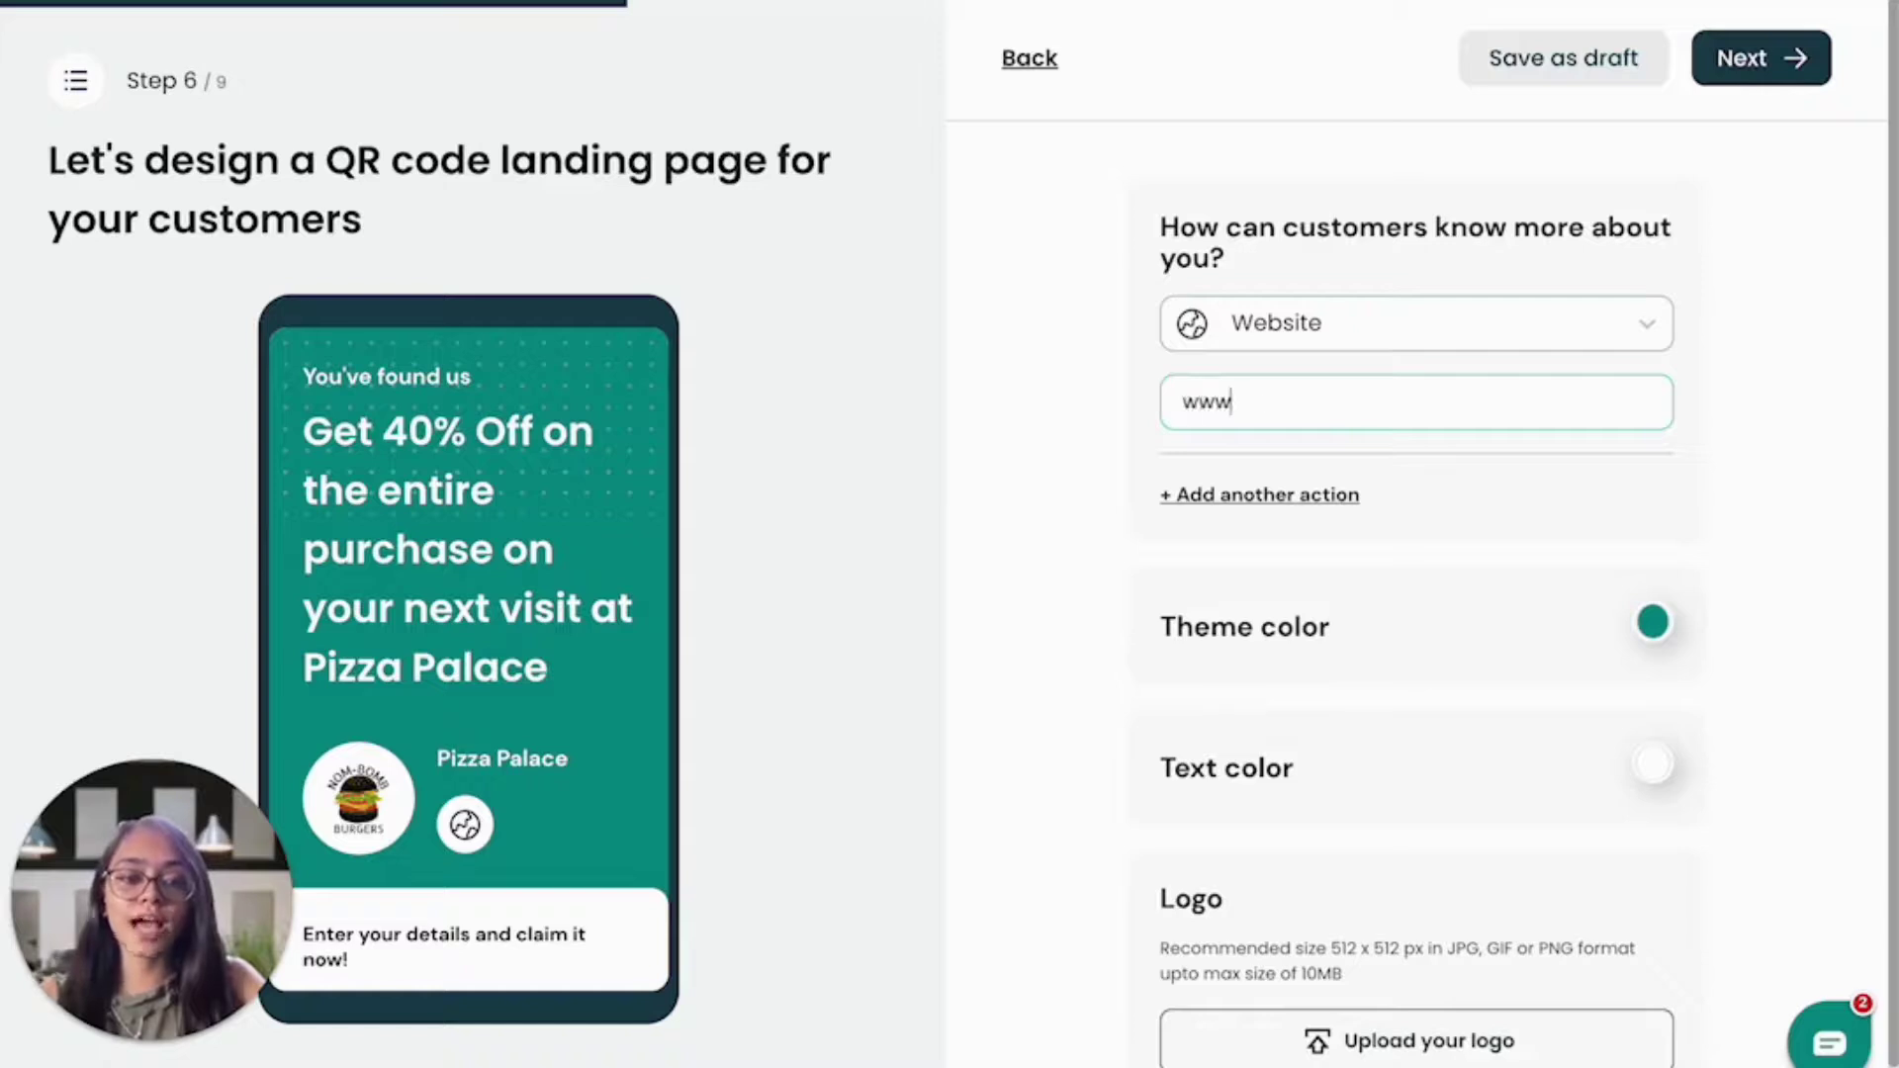
pyautogui.write('.google.com')
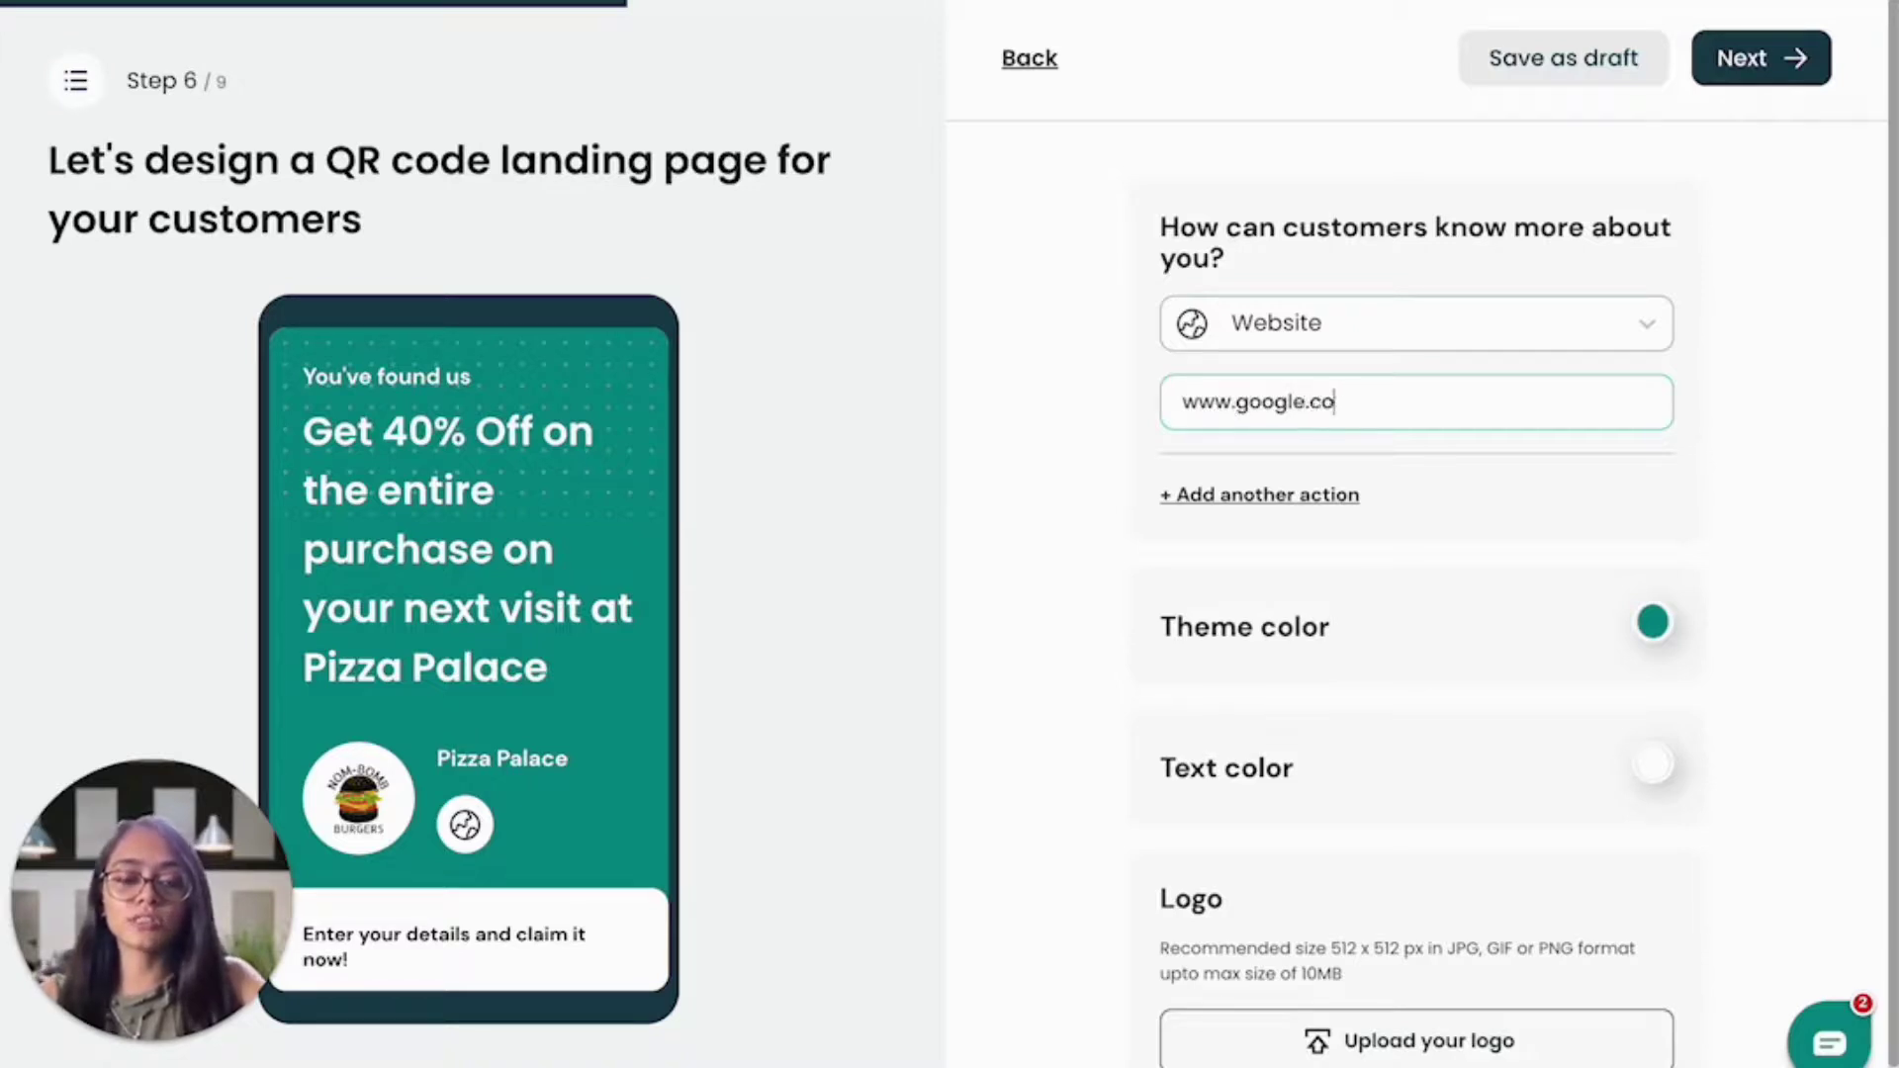
pyautogui.hotkey('ctrl', 'a')
pyautogui.hotkey('ctrl', 'c')
pyautogui.click(1271, 496)
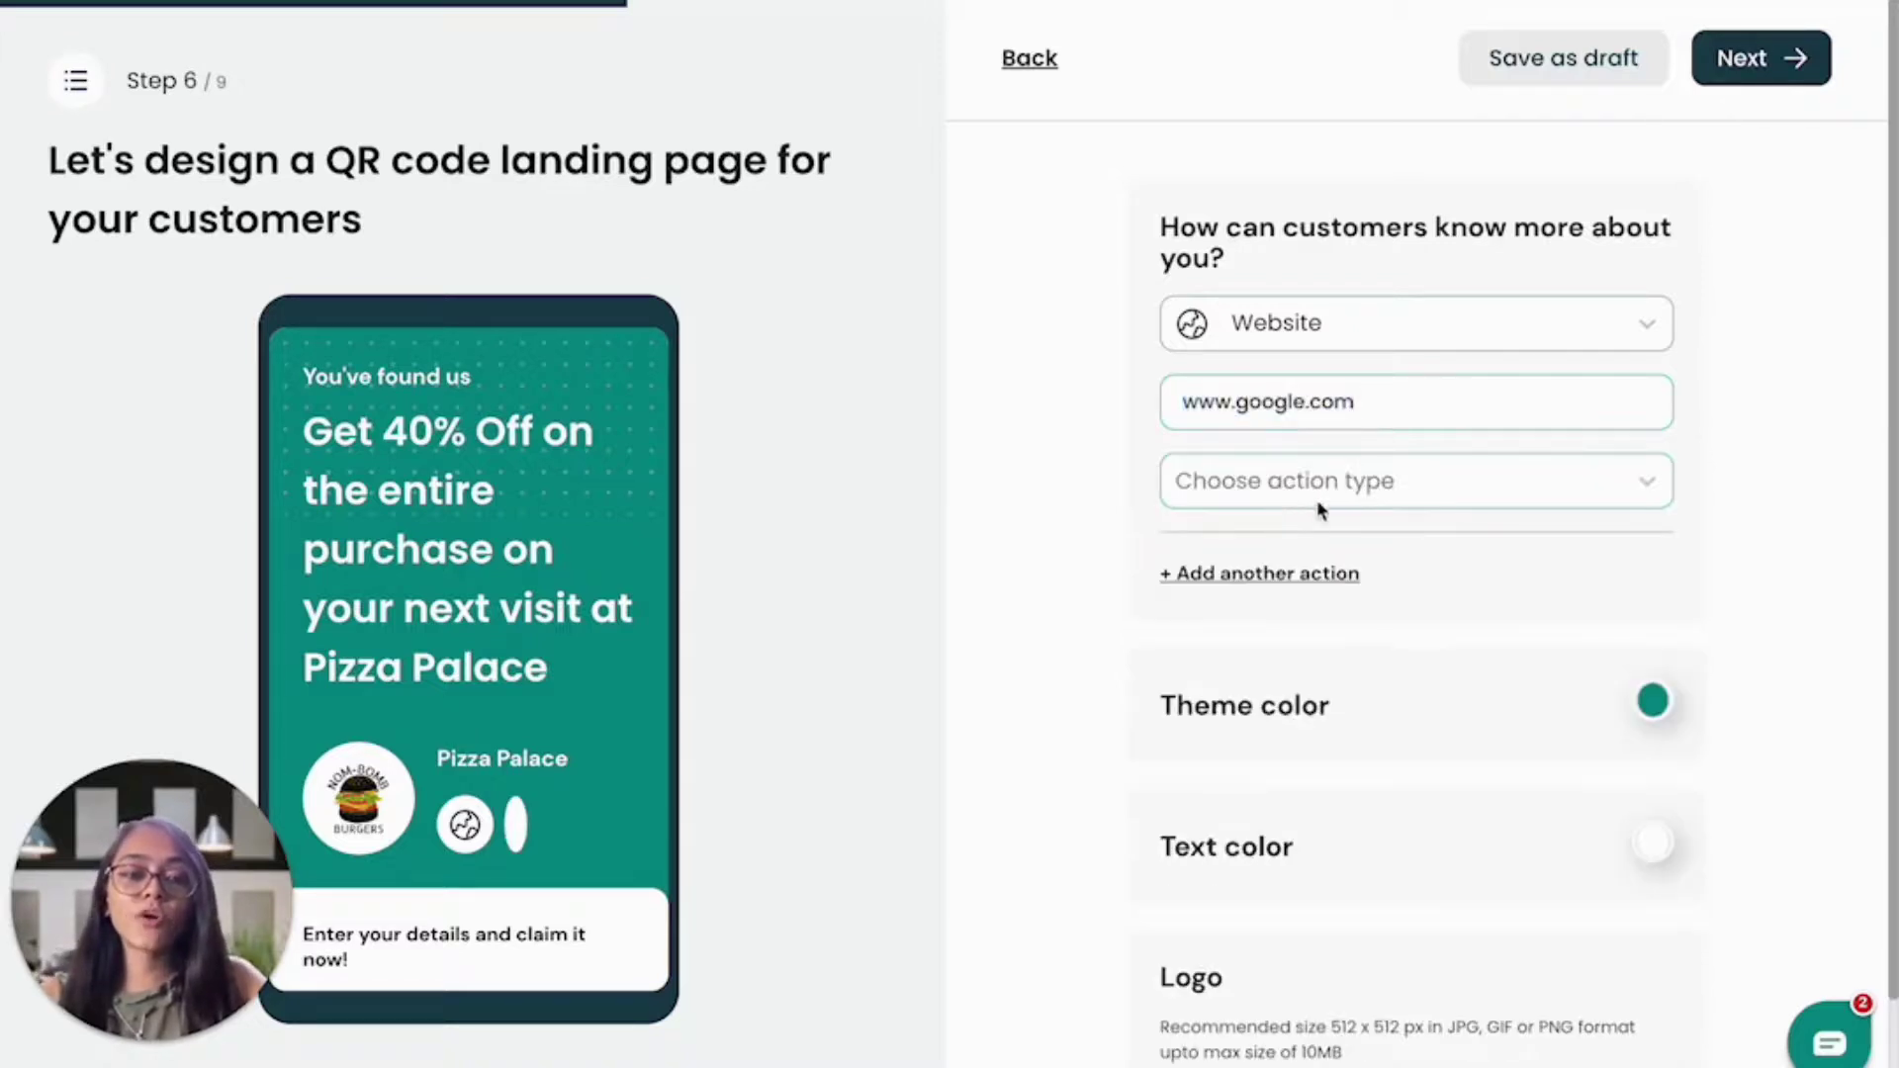
pyautogui.click(1325, 485)
pyautogui.click(1337, 597)
pyautogui.click(1302, 567)
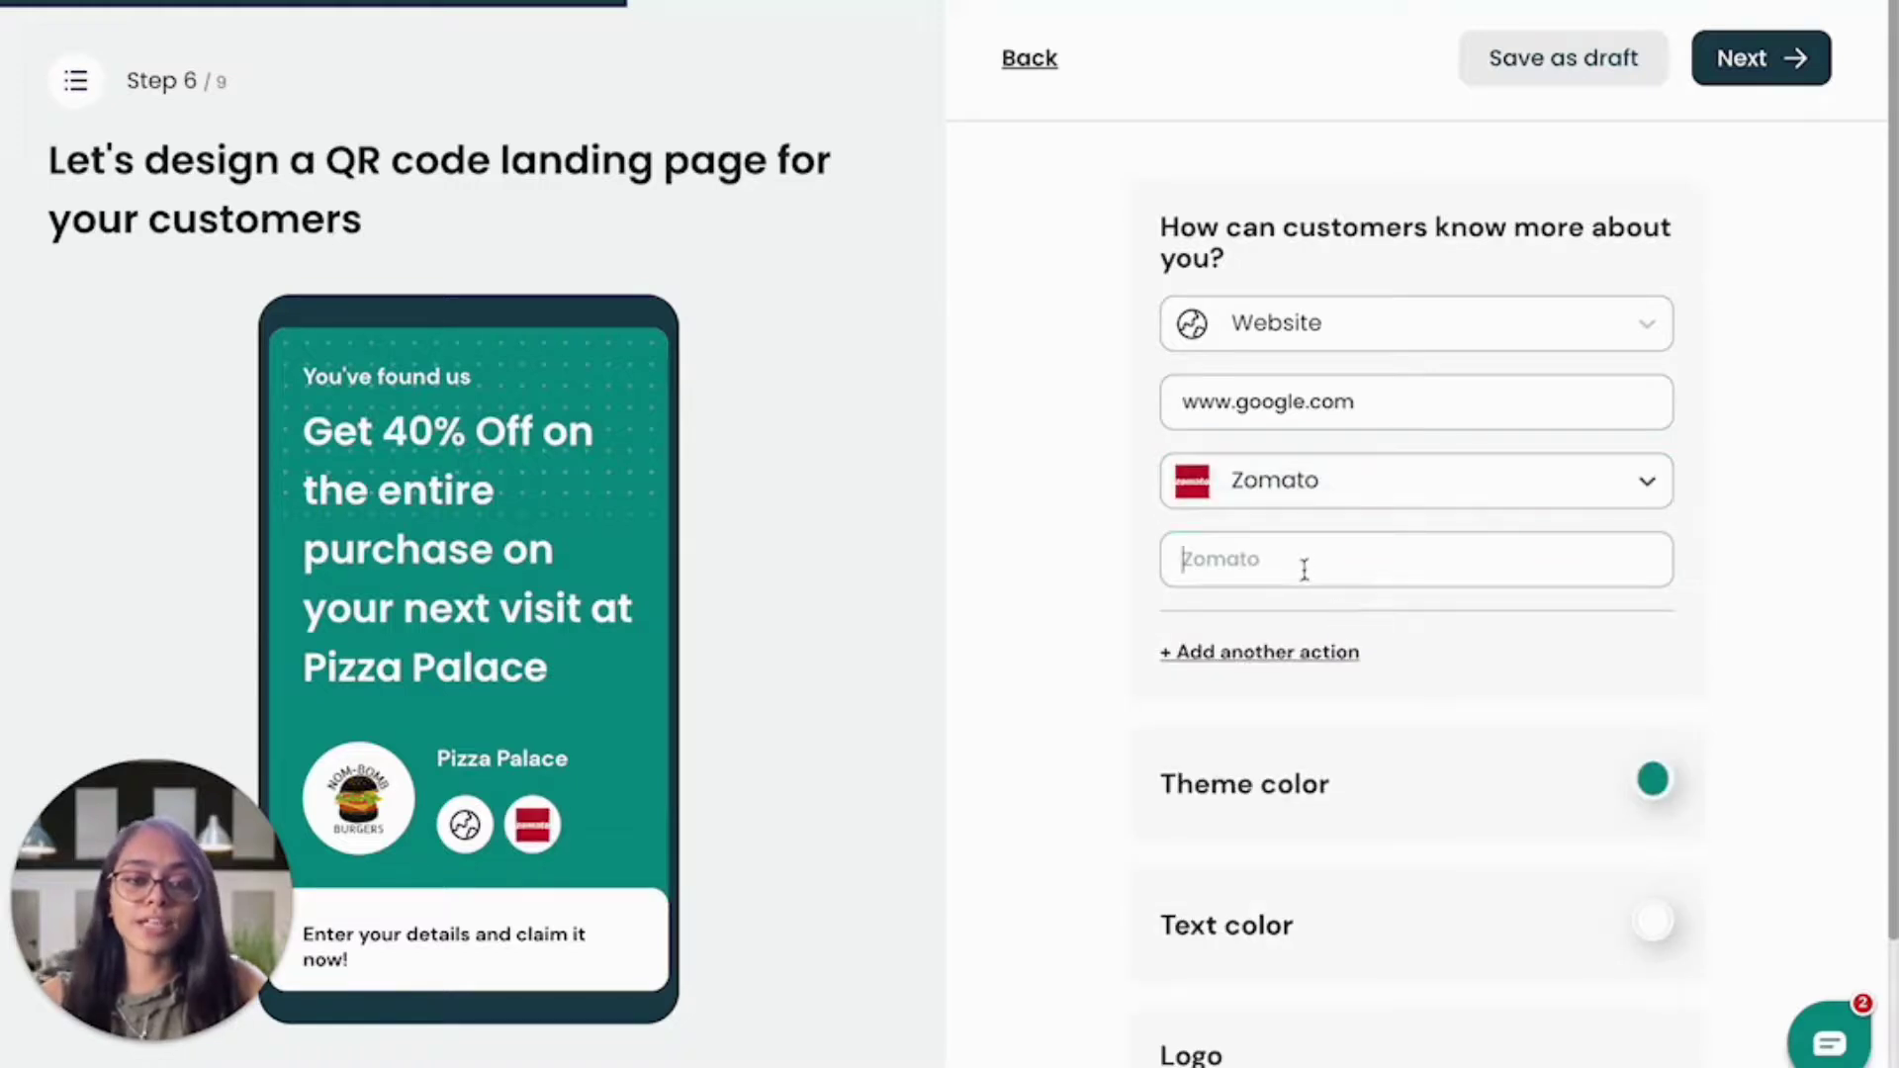
pyautogui.hotkey('ctrl', 'v')
pyautogui.click(1290, 648)
pyautogui.click(1306, 625)
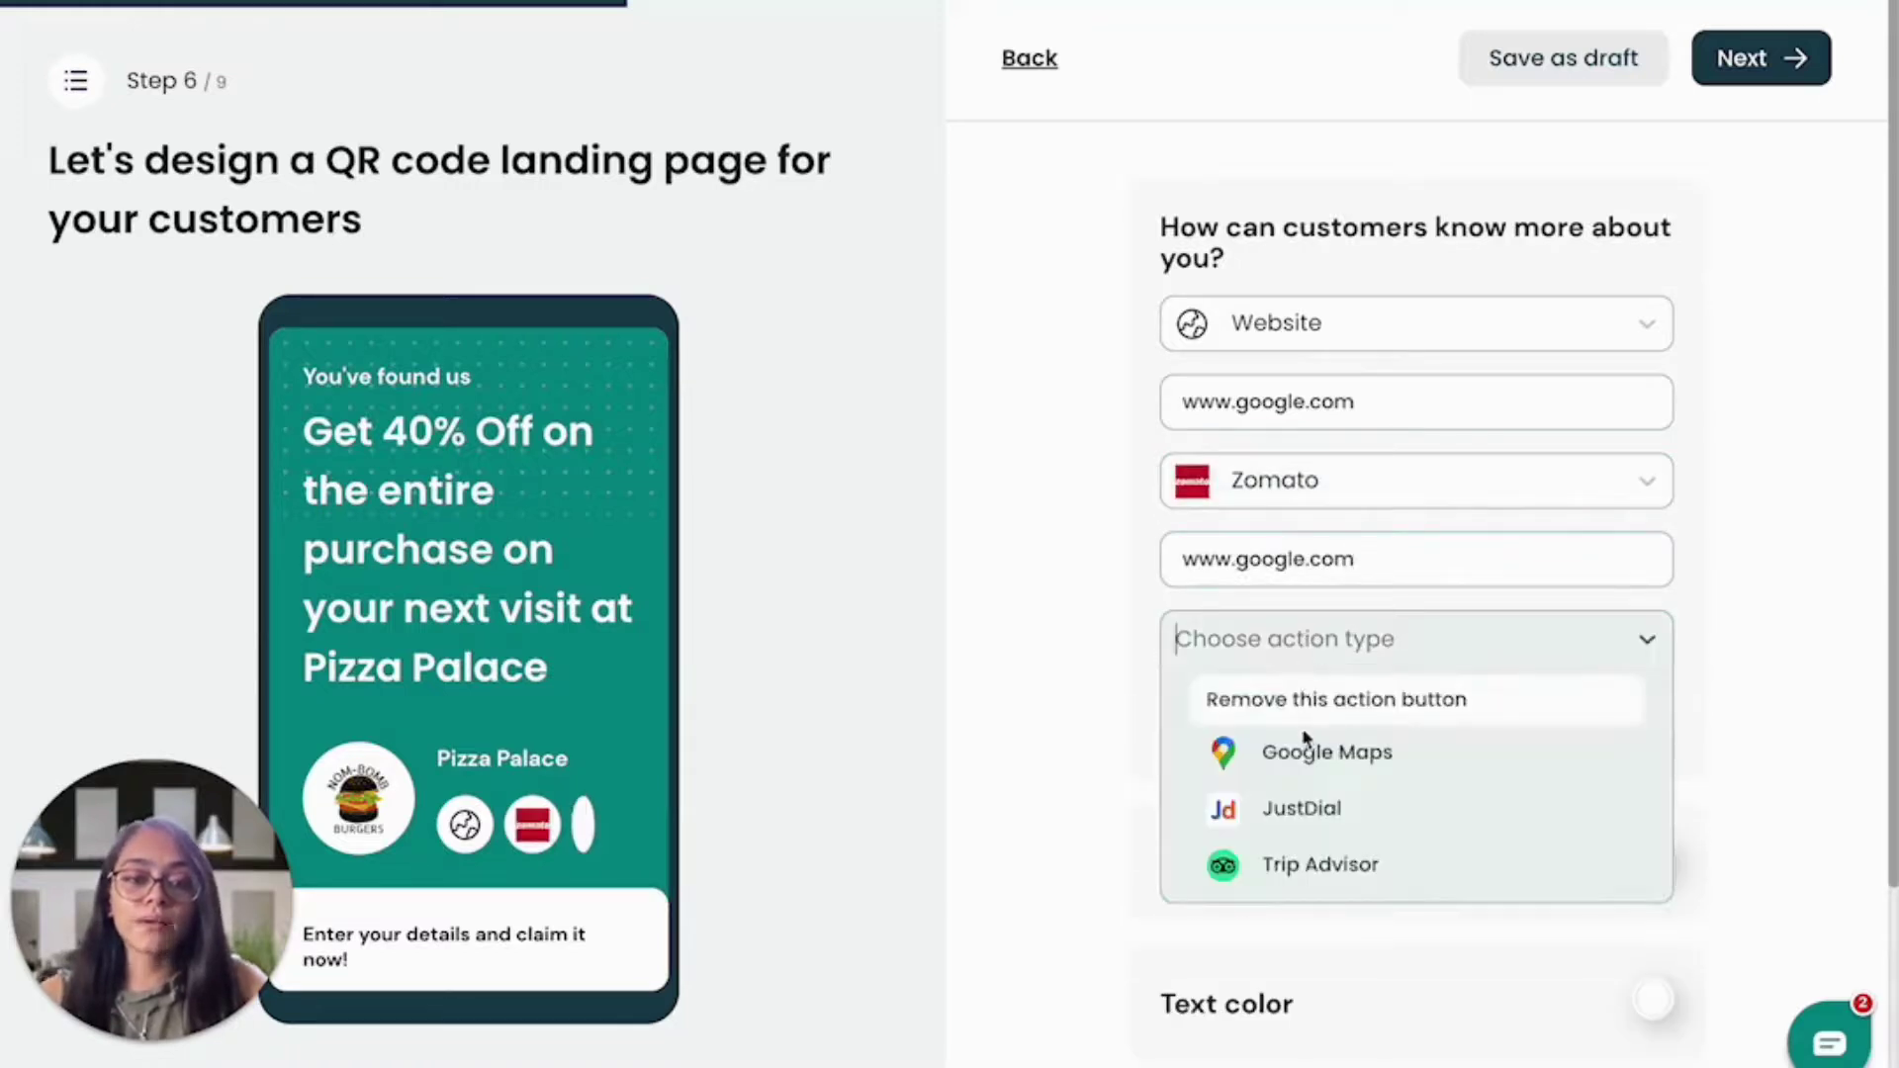
pyautogui.click(1312, 752)
pyautogui.hotkey('ctrl', 'v')
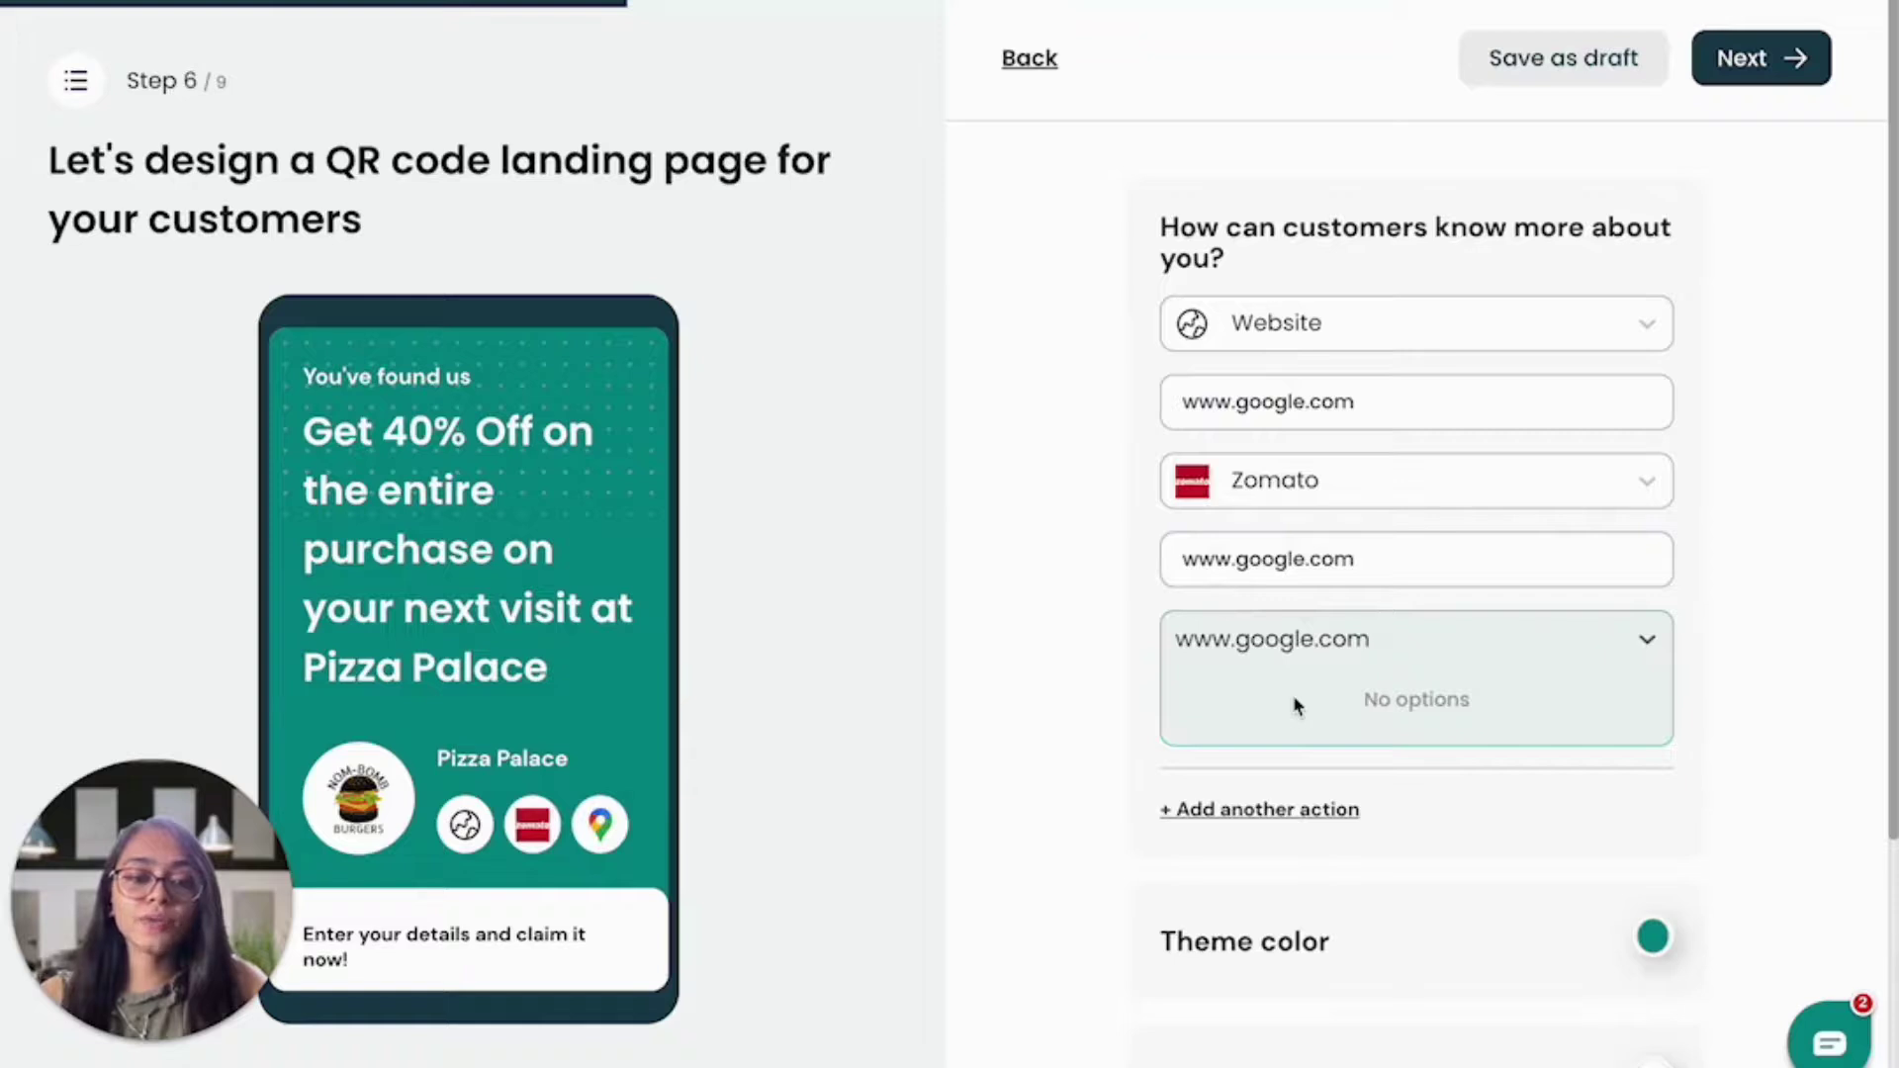
pyautogui.hotkey('ctrl', 'a')
pyautogui.hotkey('ctrl', 'c')
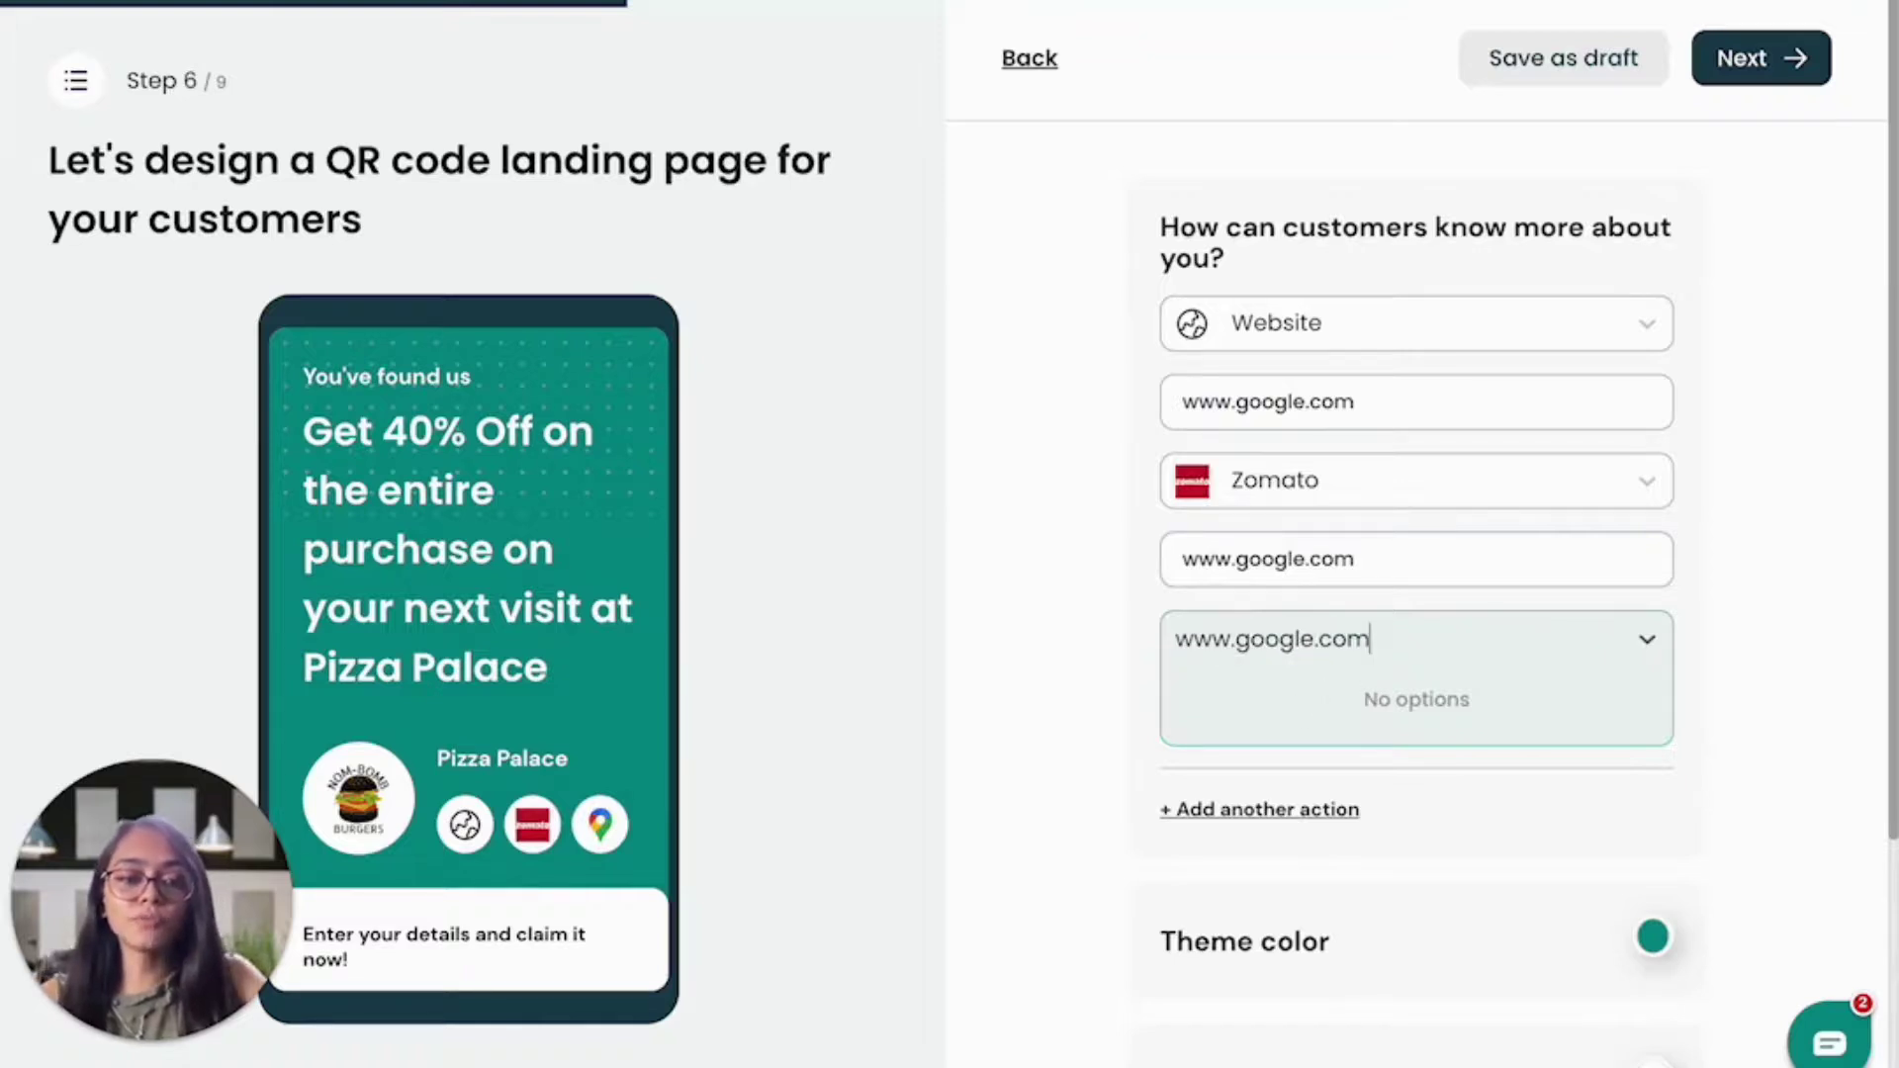
pyautogui.click(1726, 693)
pyautogui.click(1355, 722)
pyautogui.hotkey('ctrl', 'v')
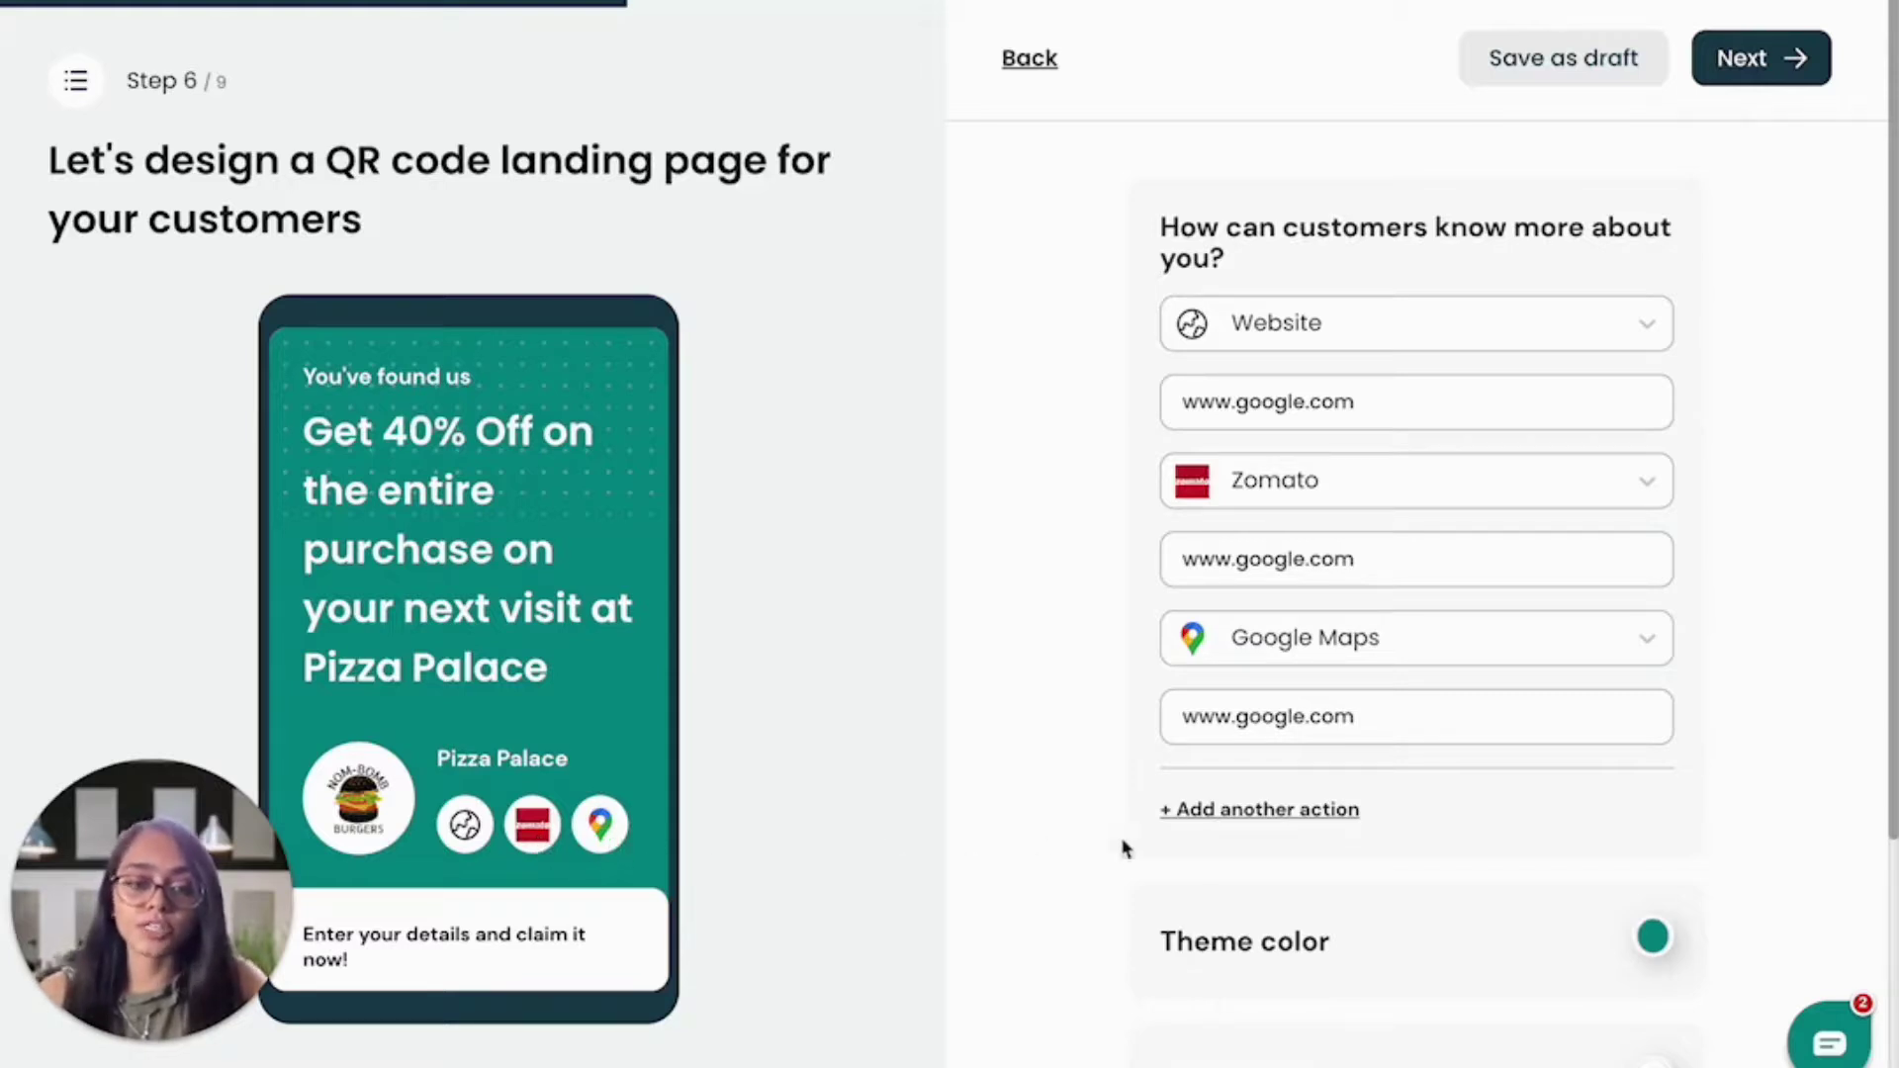
# Step: Set the landing page's theme color to the yellow sampled from the burger logo (RGB 239, 187, 45)
pyautogui.scroll(-1, 1361, 834)
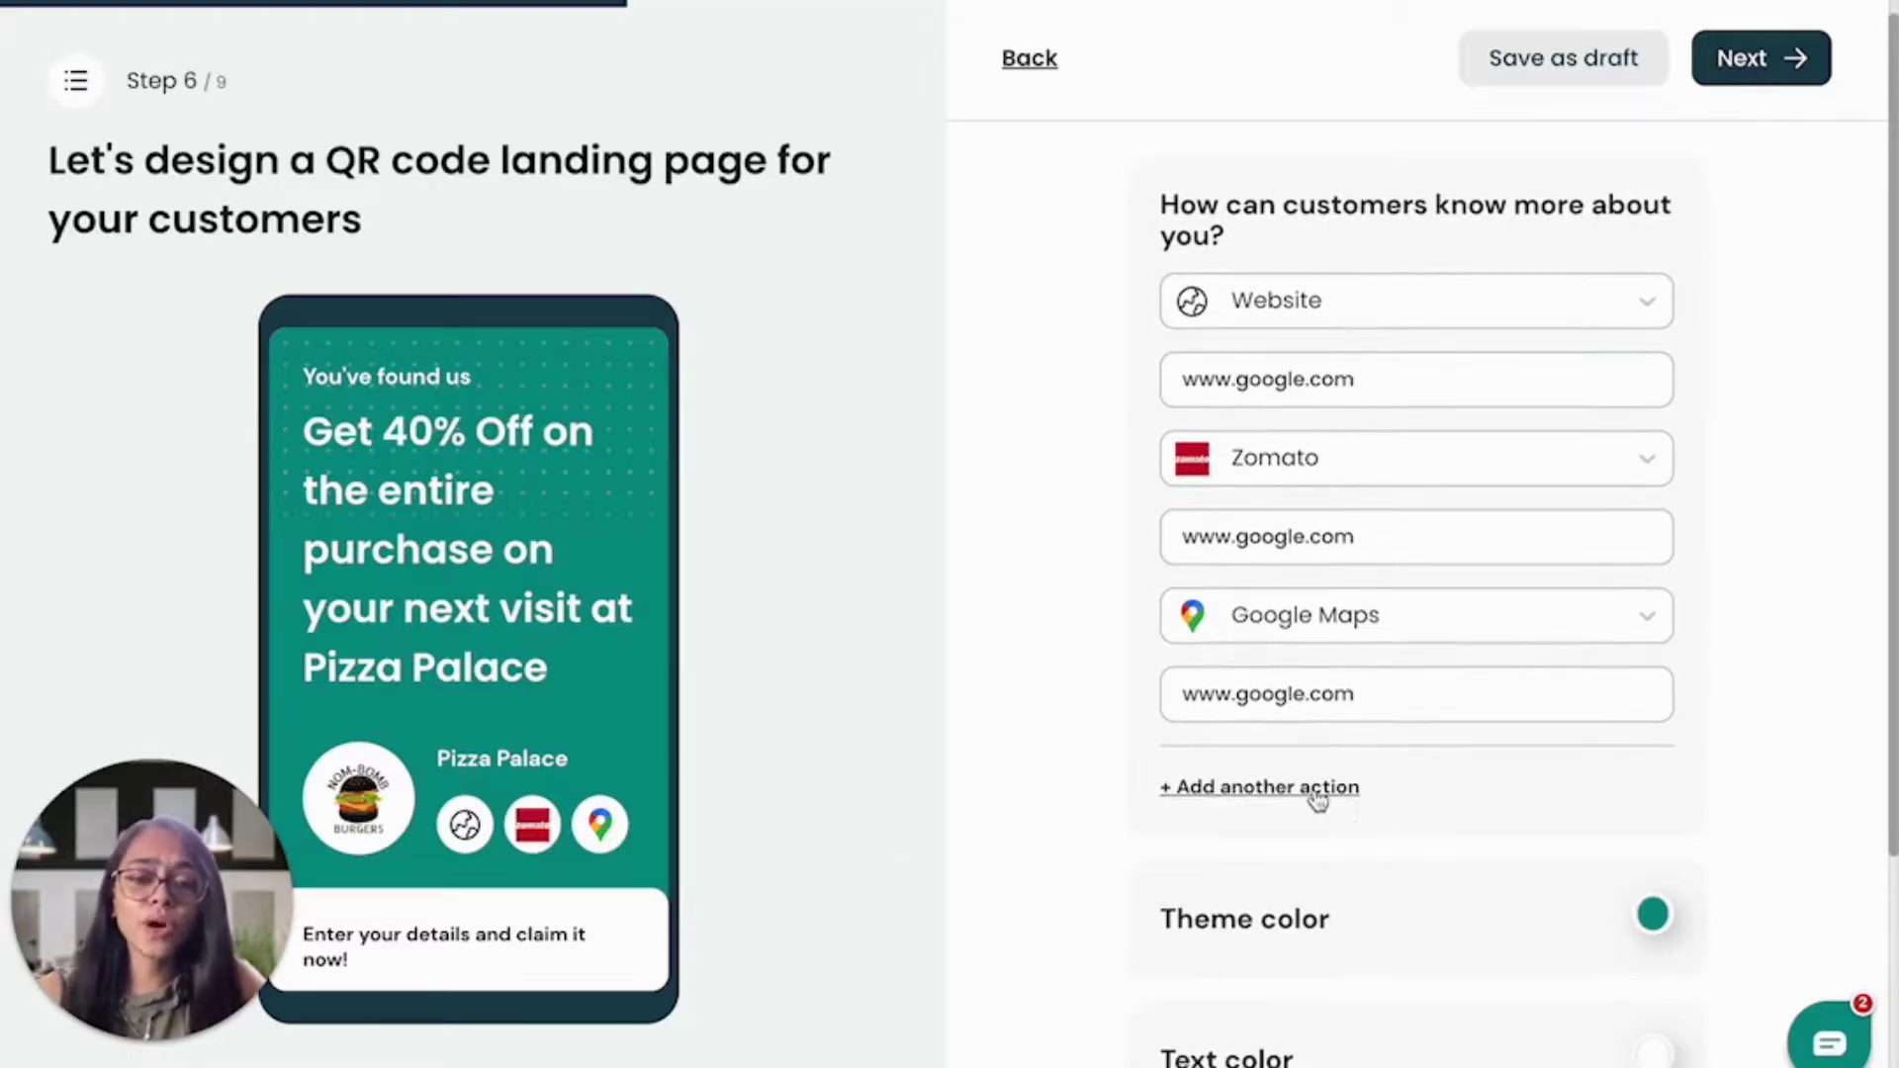
pyautogui.scroll(-3, 1385, 831)
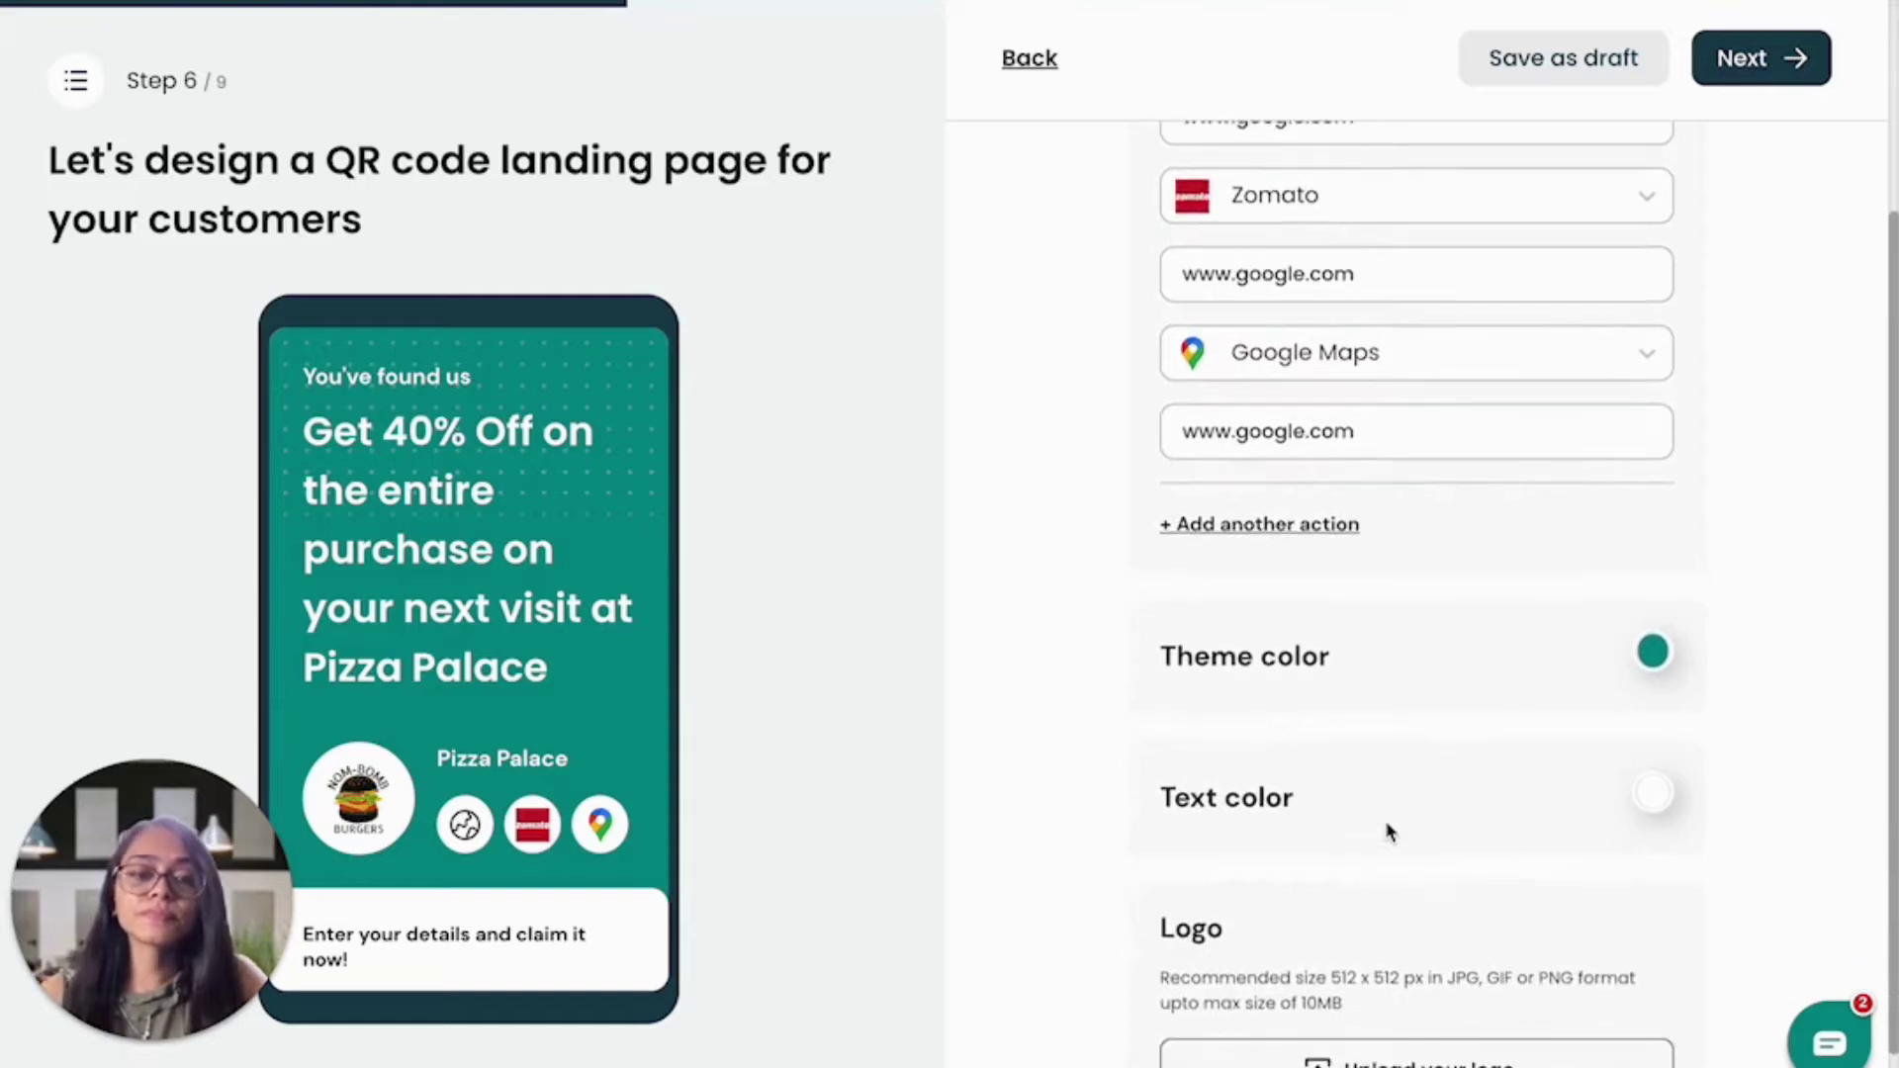
pyautogui.click(1654, 654)
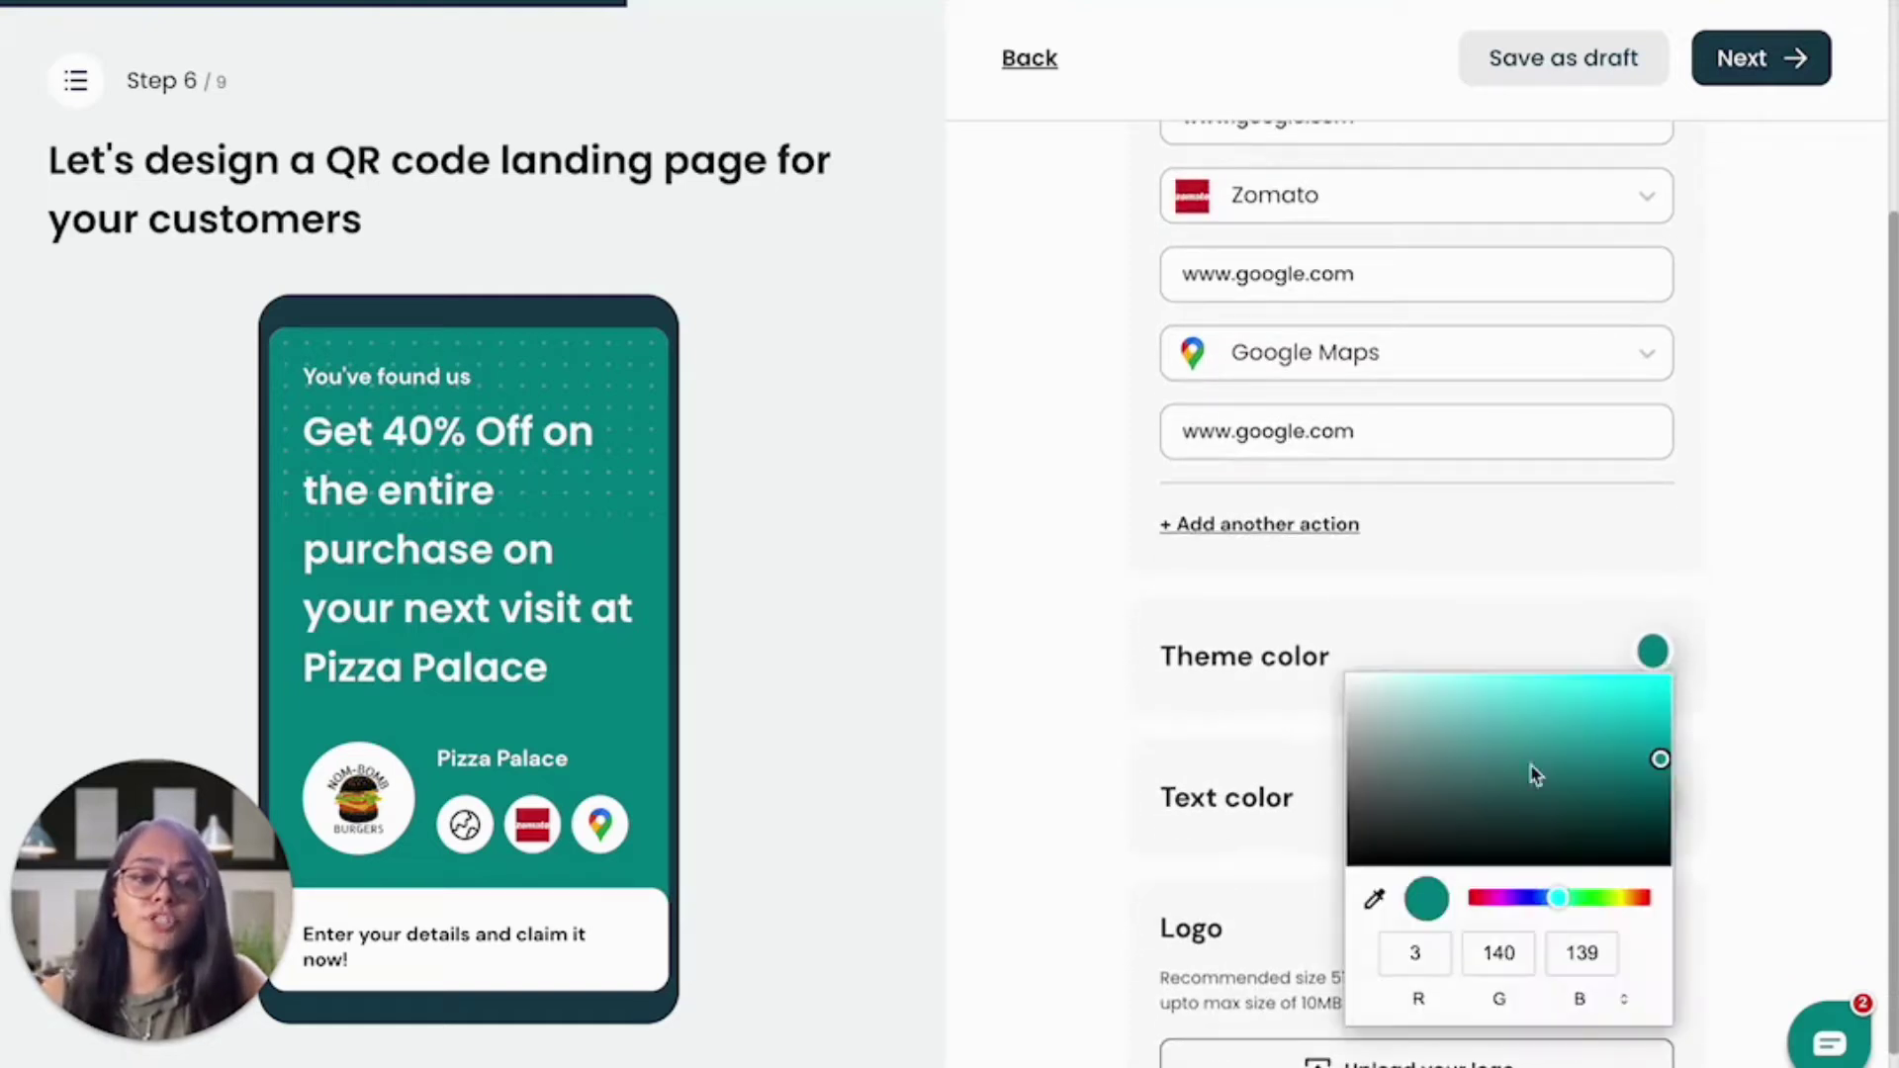
pyautogui.click(1374, 900)
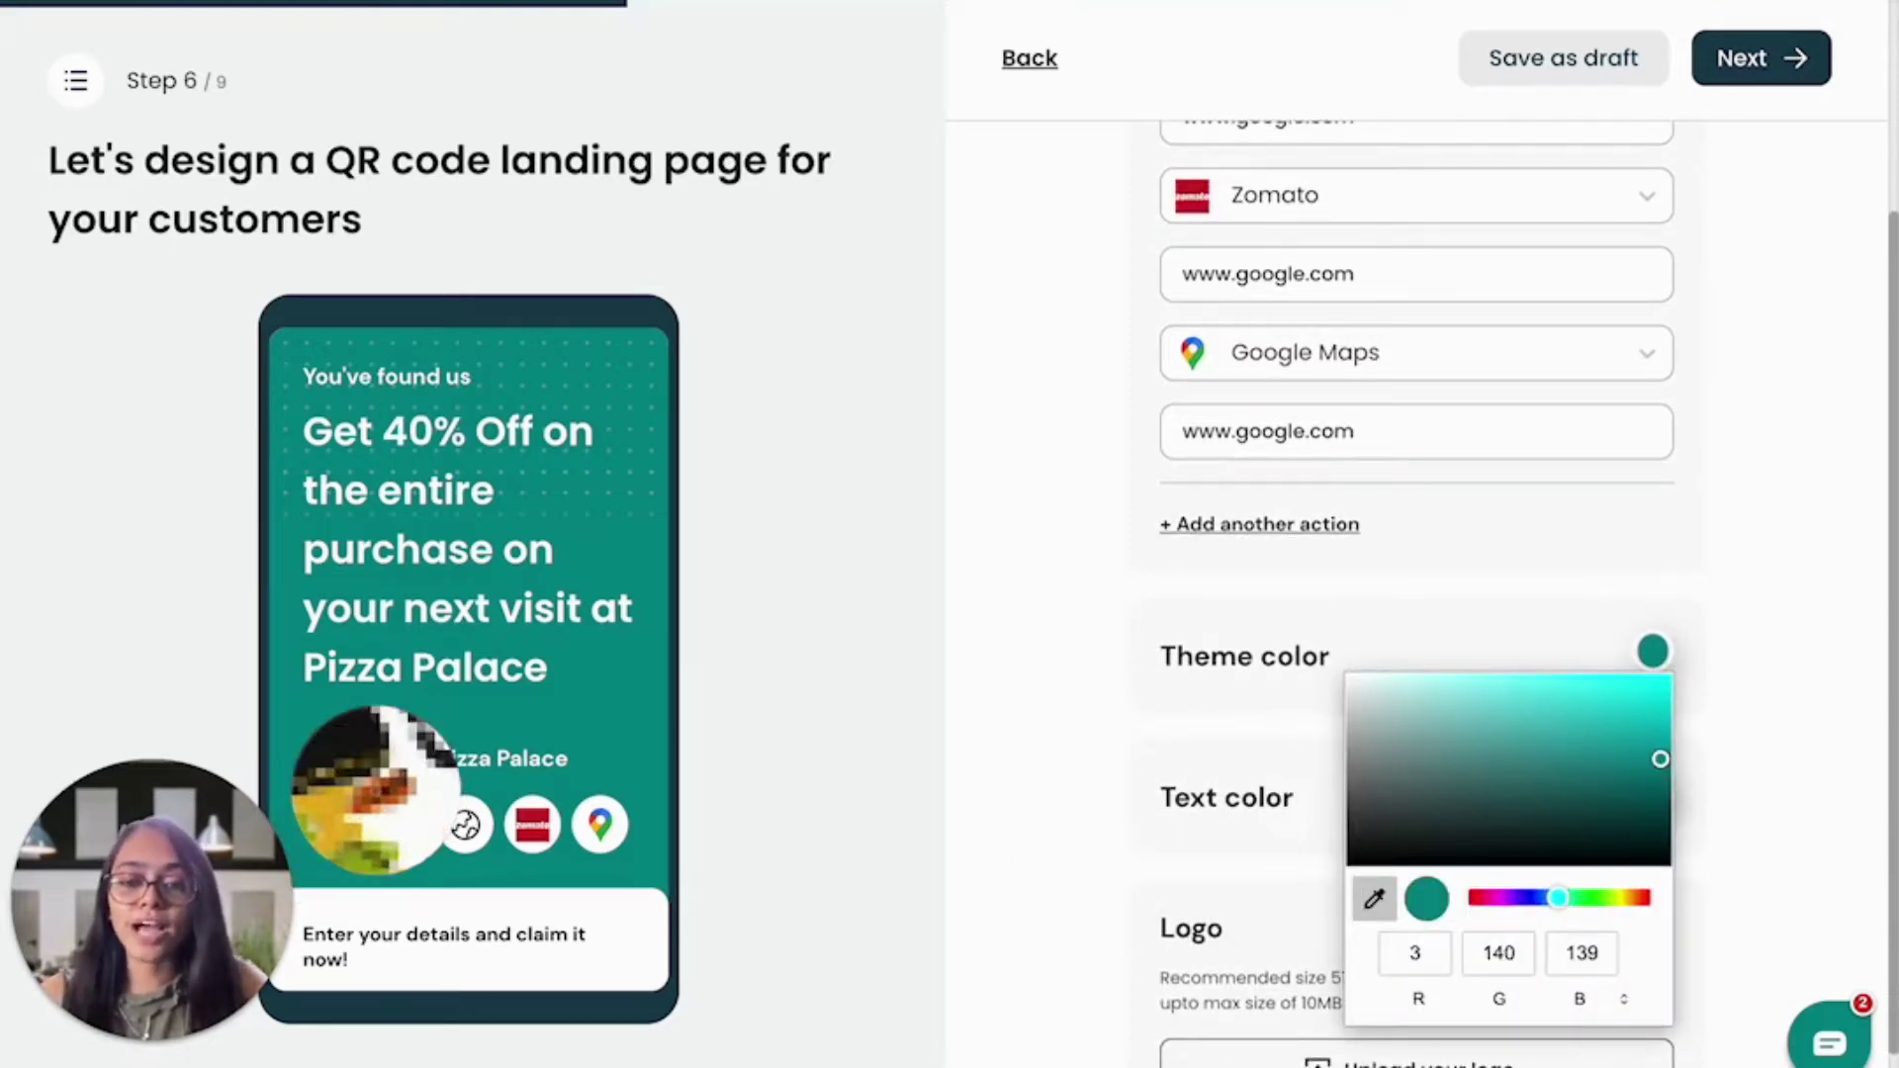
pyautogui.click(374, 803)
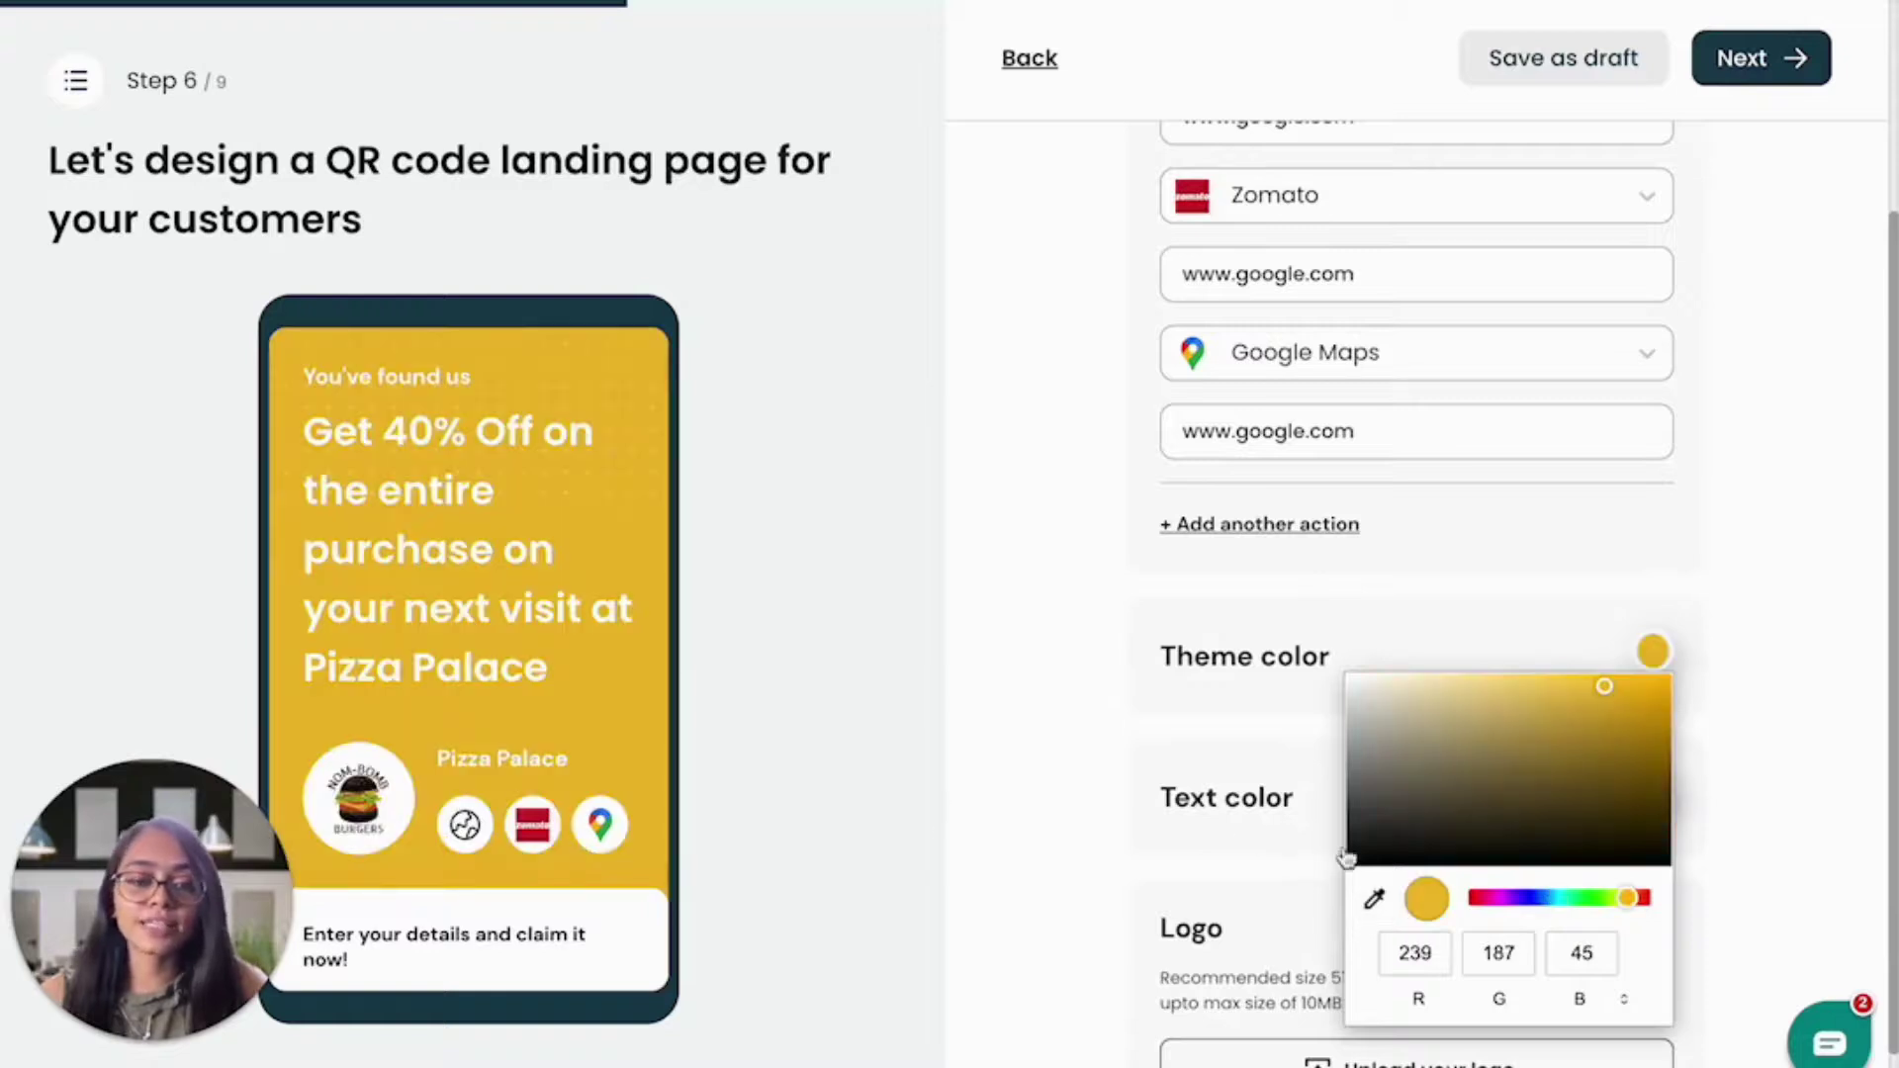
pyautogui.click(1251, 852)
# Step: Change the landing page's text color to black (RGB 0, 0, 0)
pyautogui.click(1649, 797)
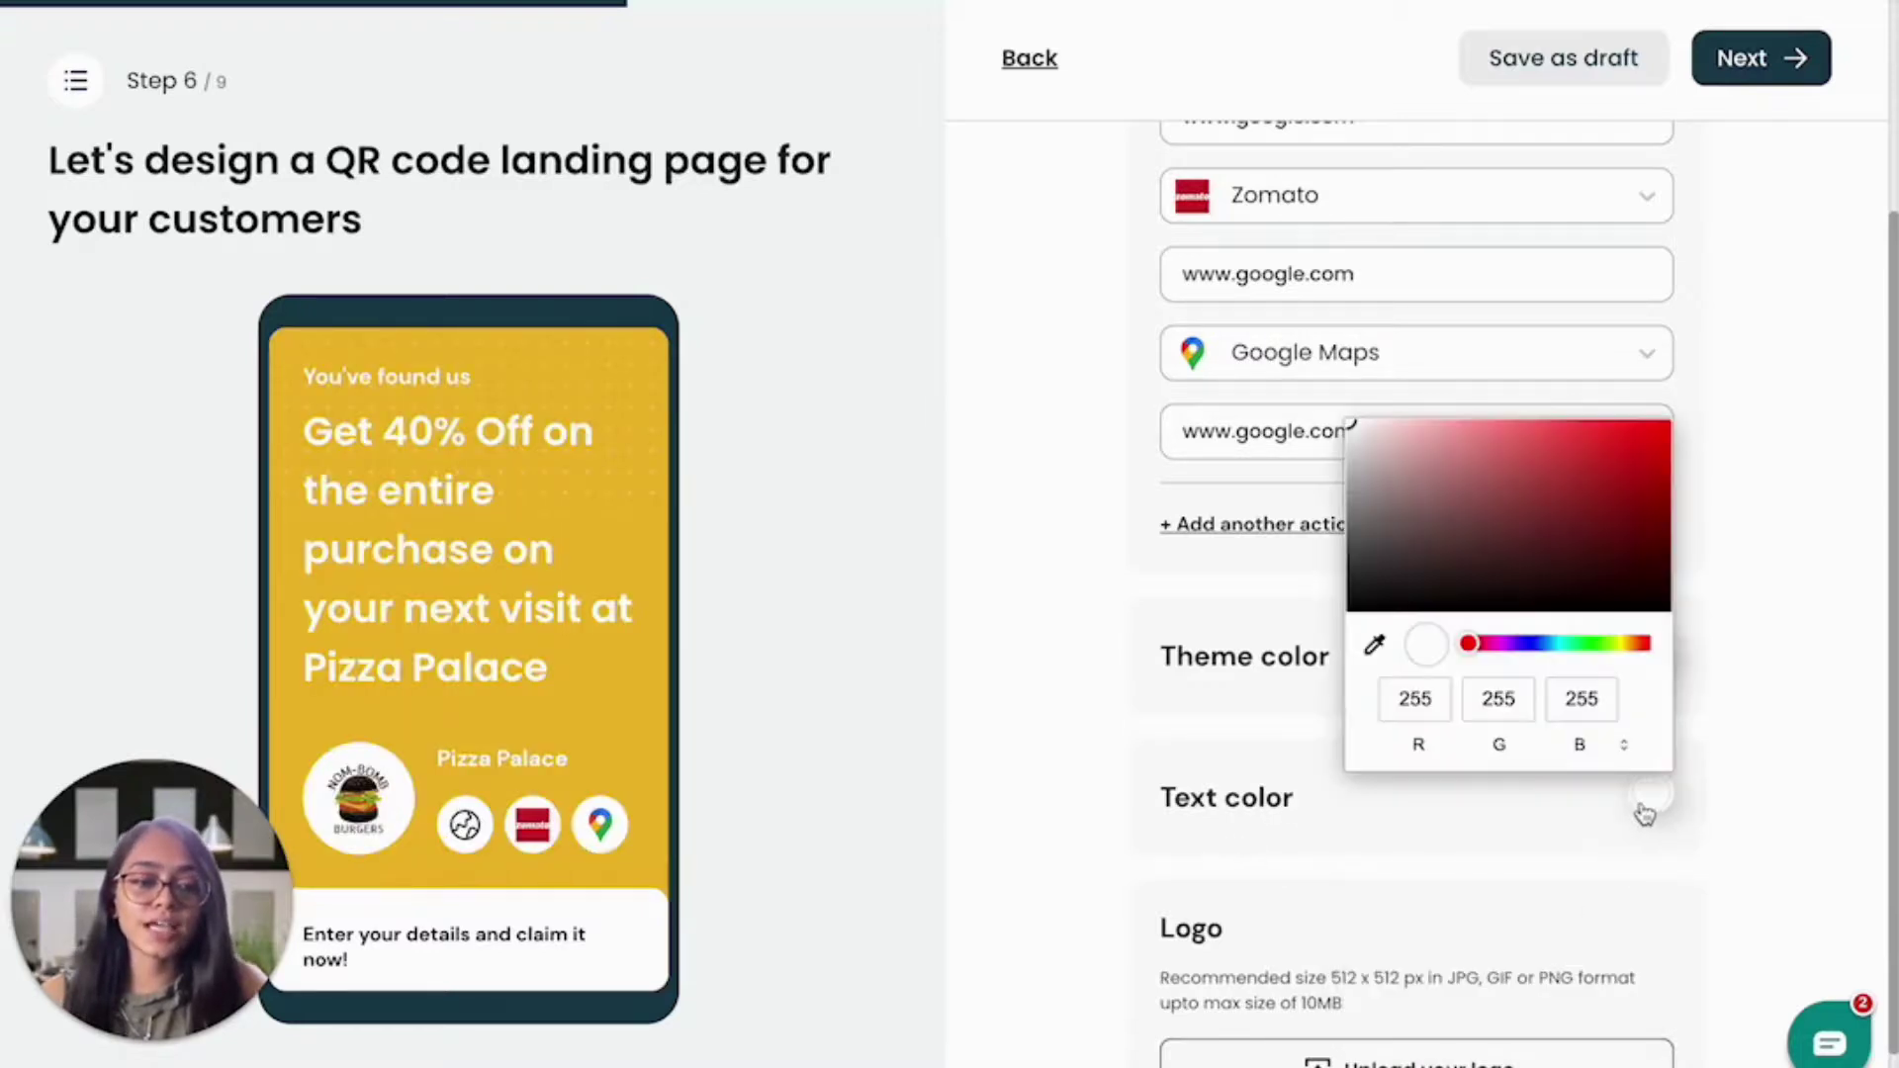
pyautogui.moveTo(1352, 427); pyautogui.dragTo(1687, 644)
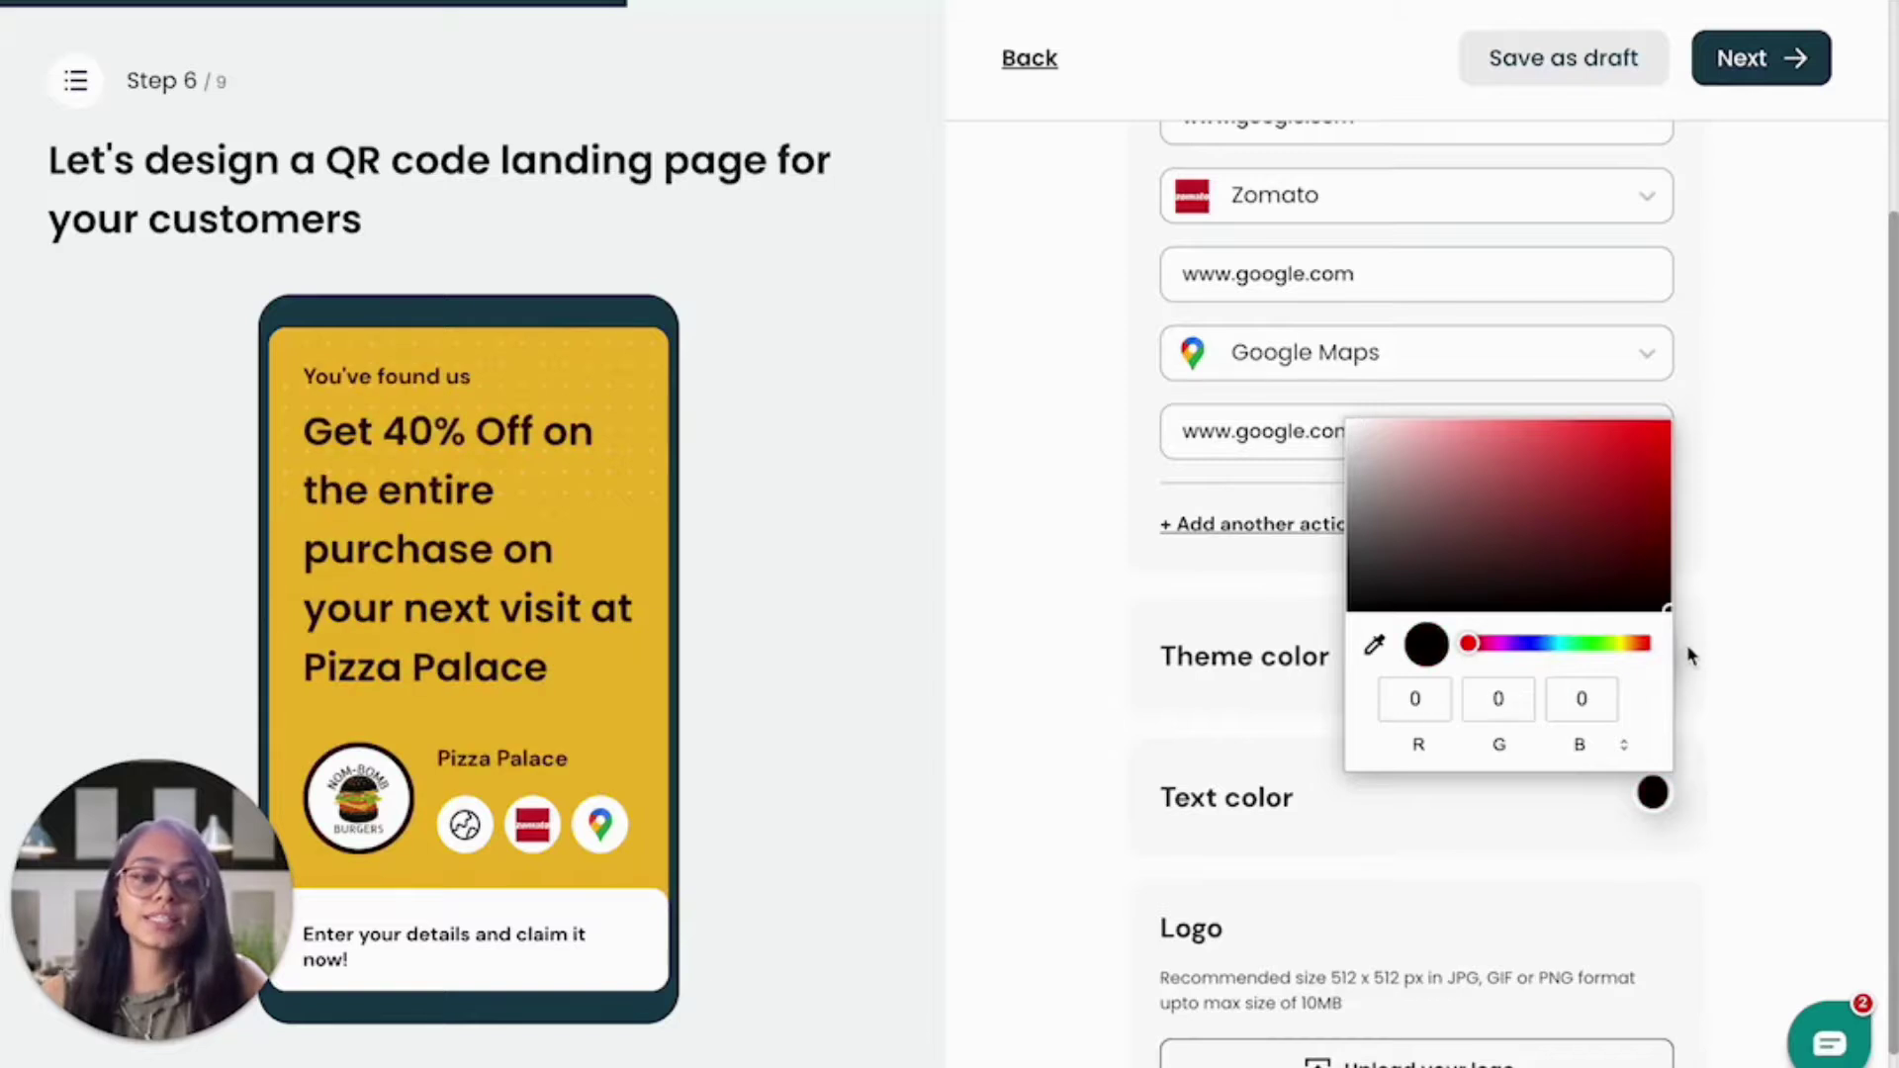
pyautogui.click(1754, 723)
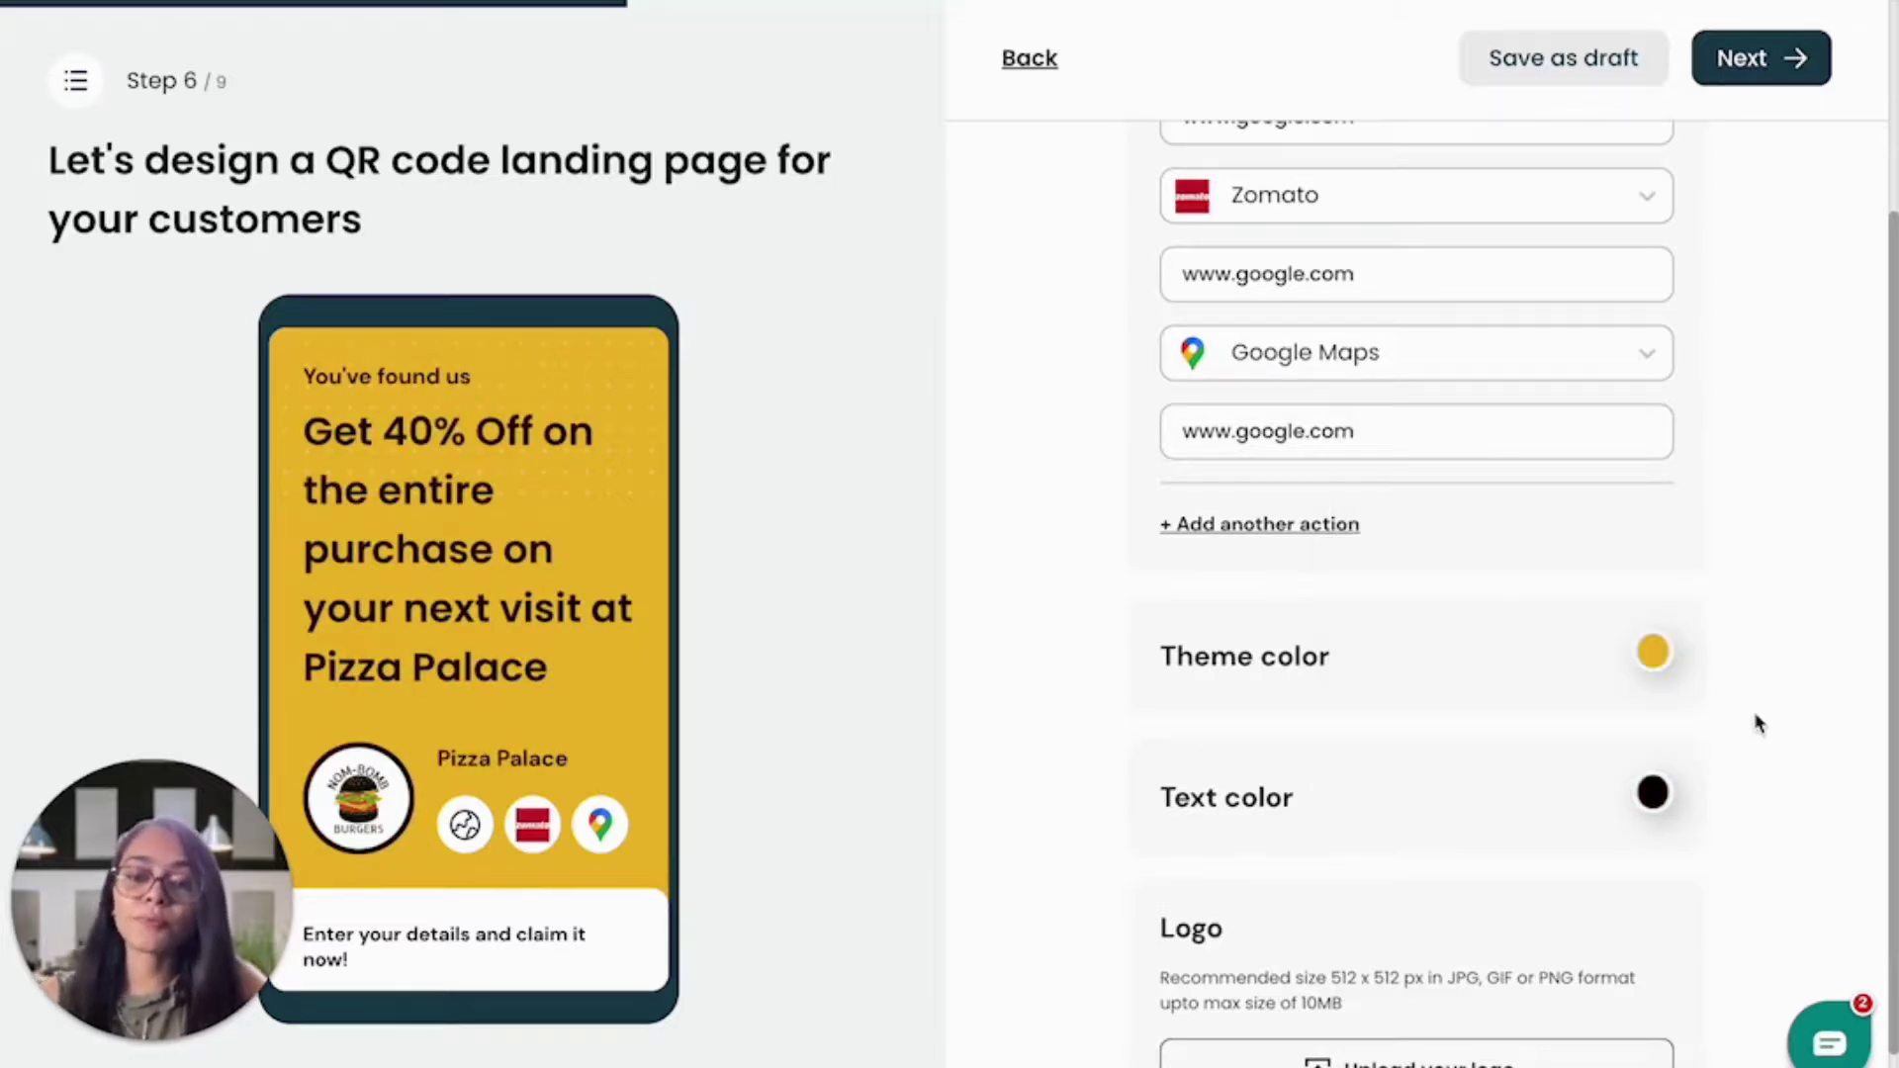
# Step: Advance to the creative design review and sample white as the poster's text color
pyautogui.scroll(-1, 1693, 885)
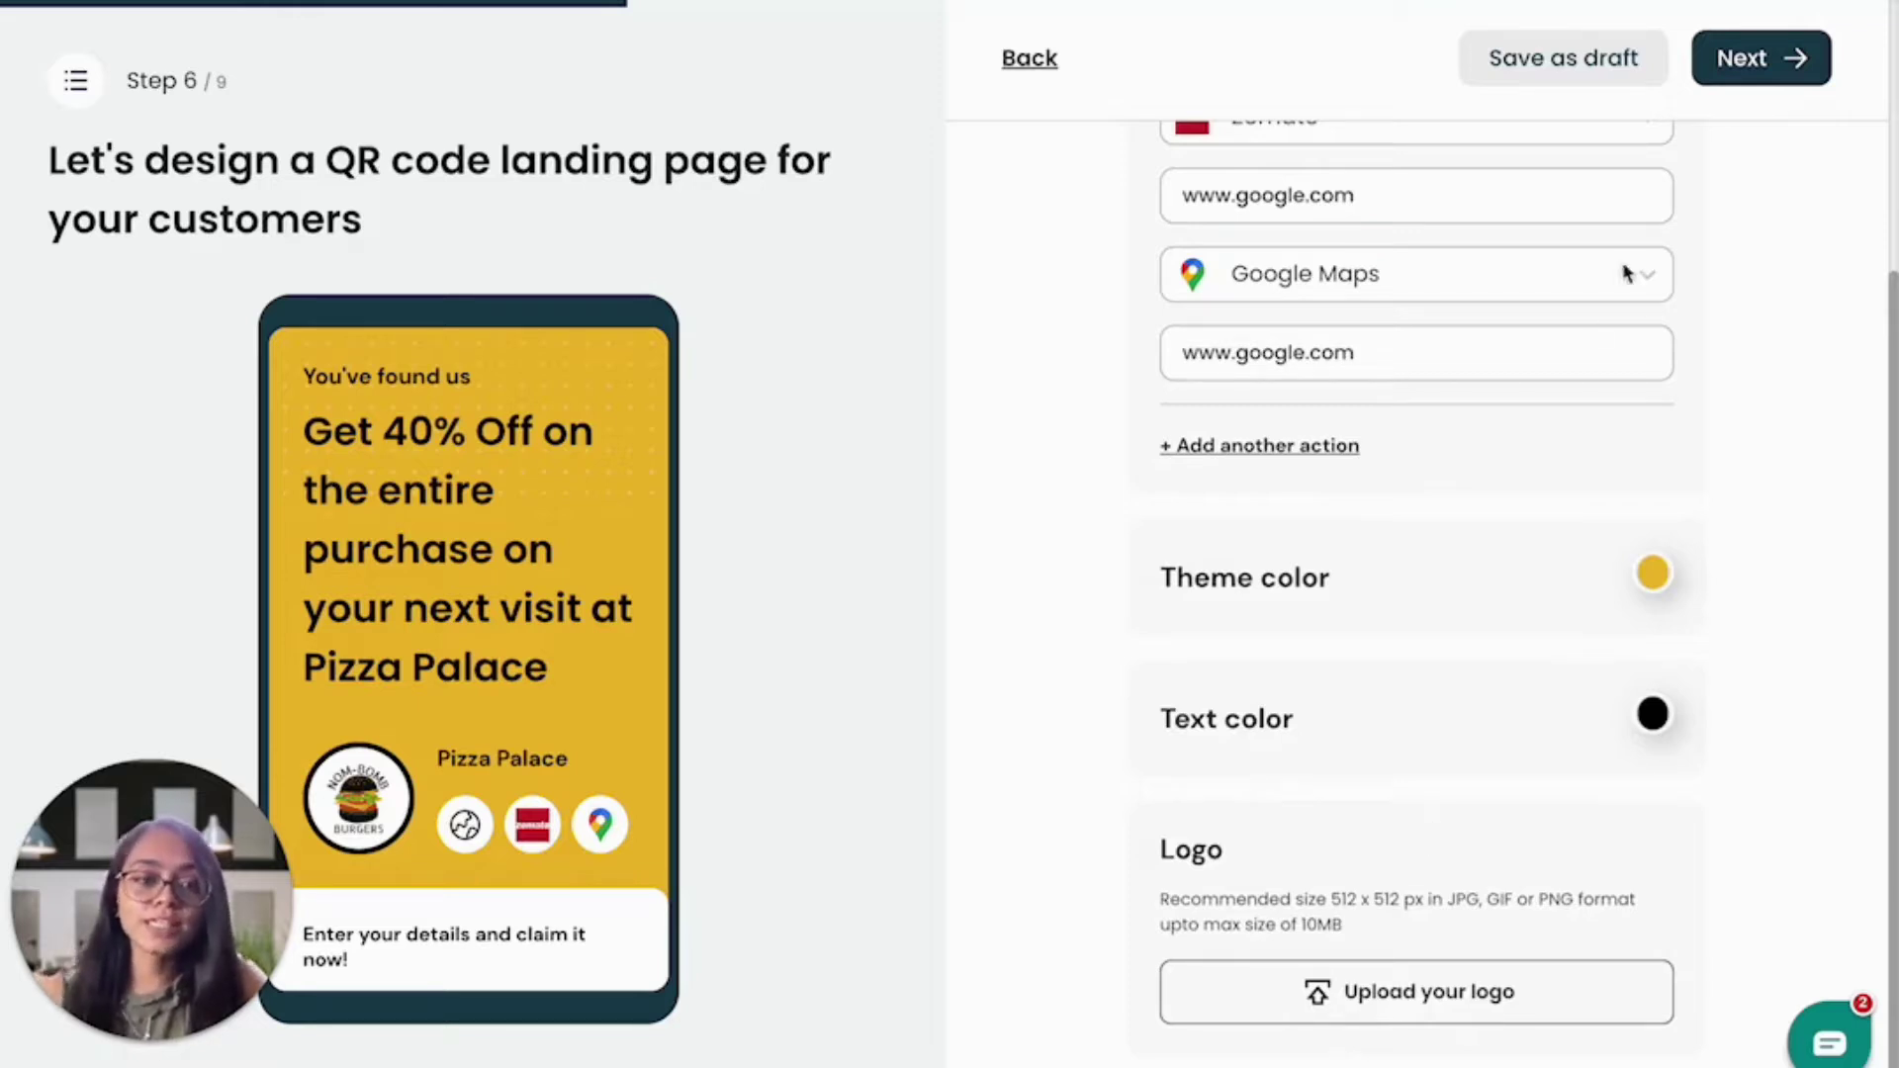
pyautogui.click(1759, 66)
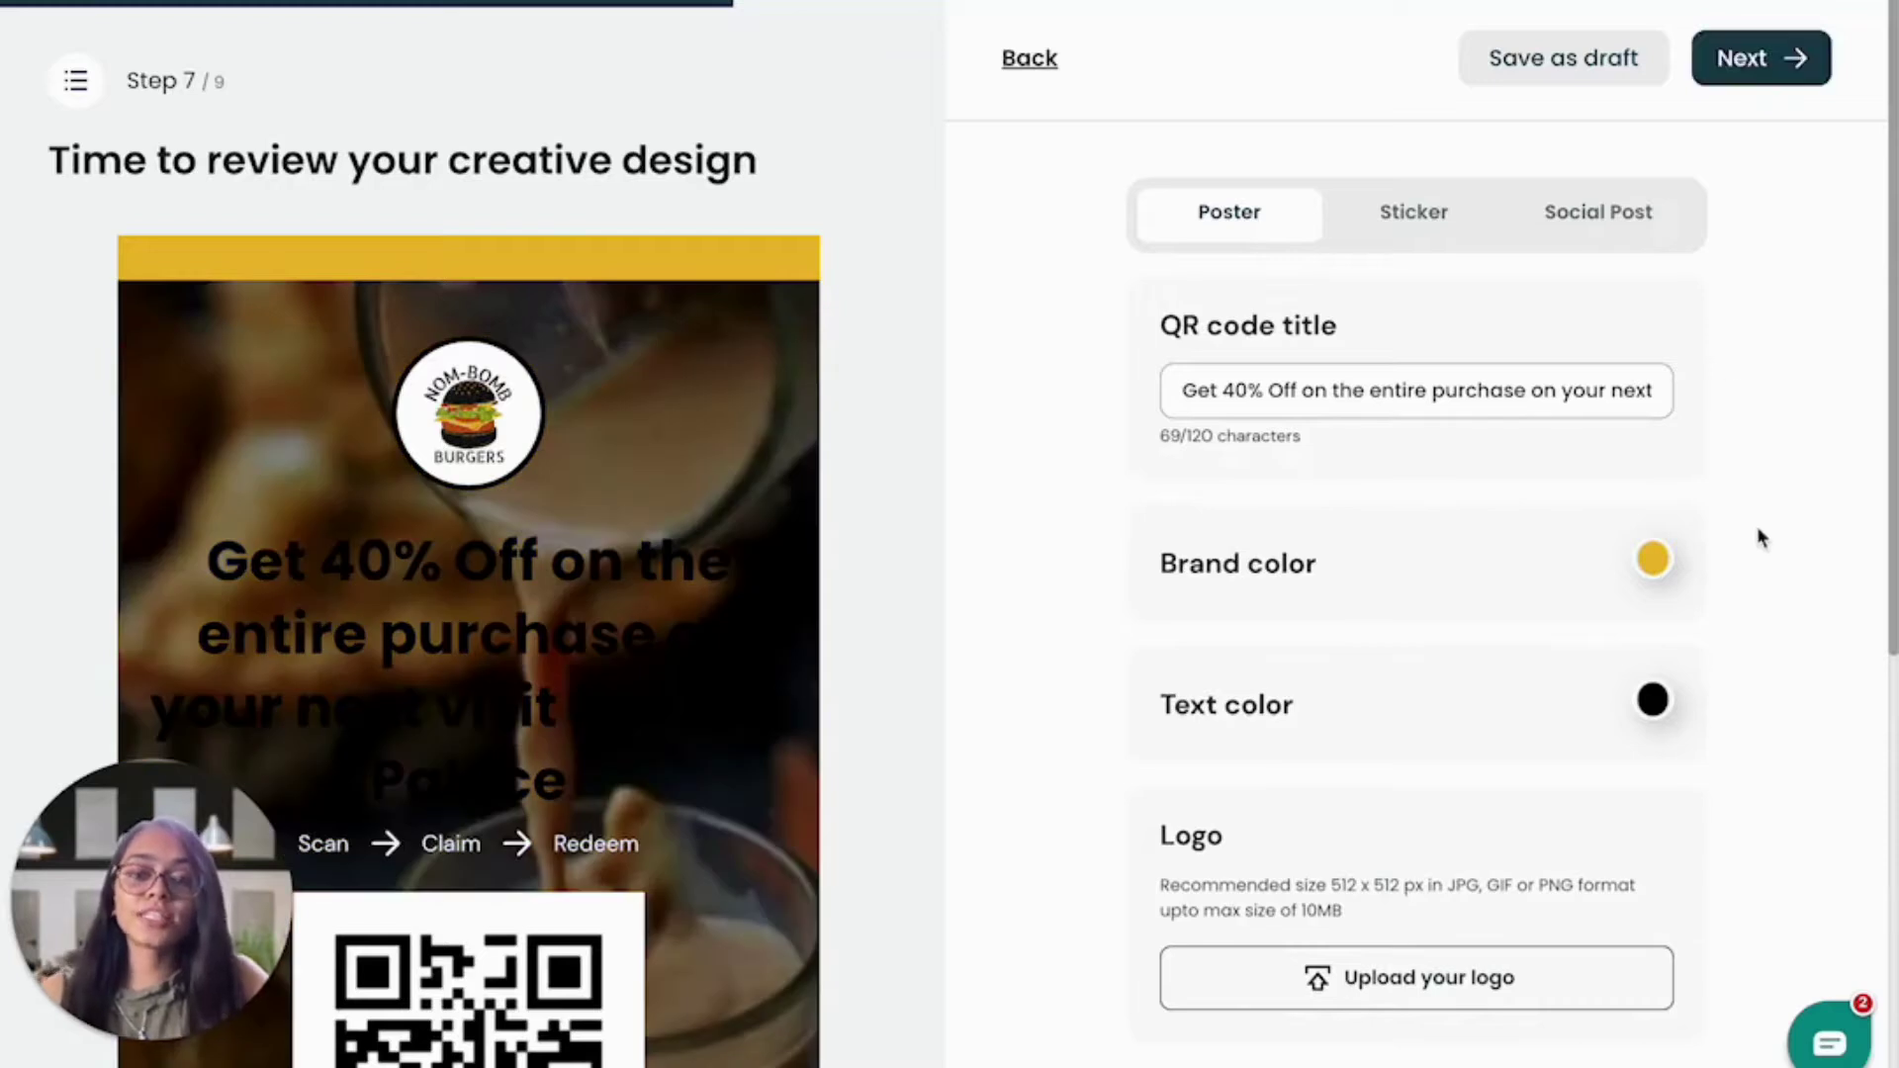
pyautogui.scroll(-1, 1757, 526)
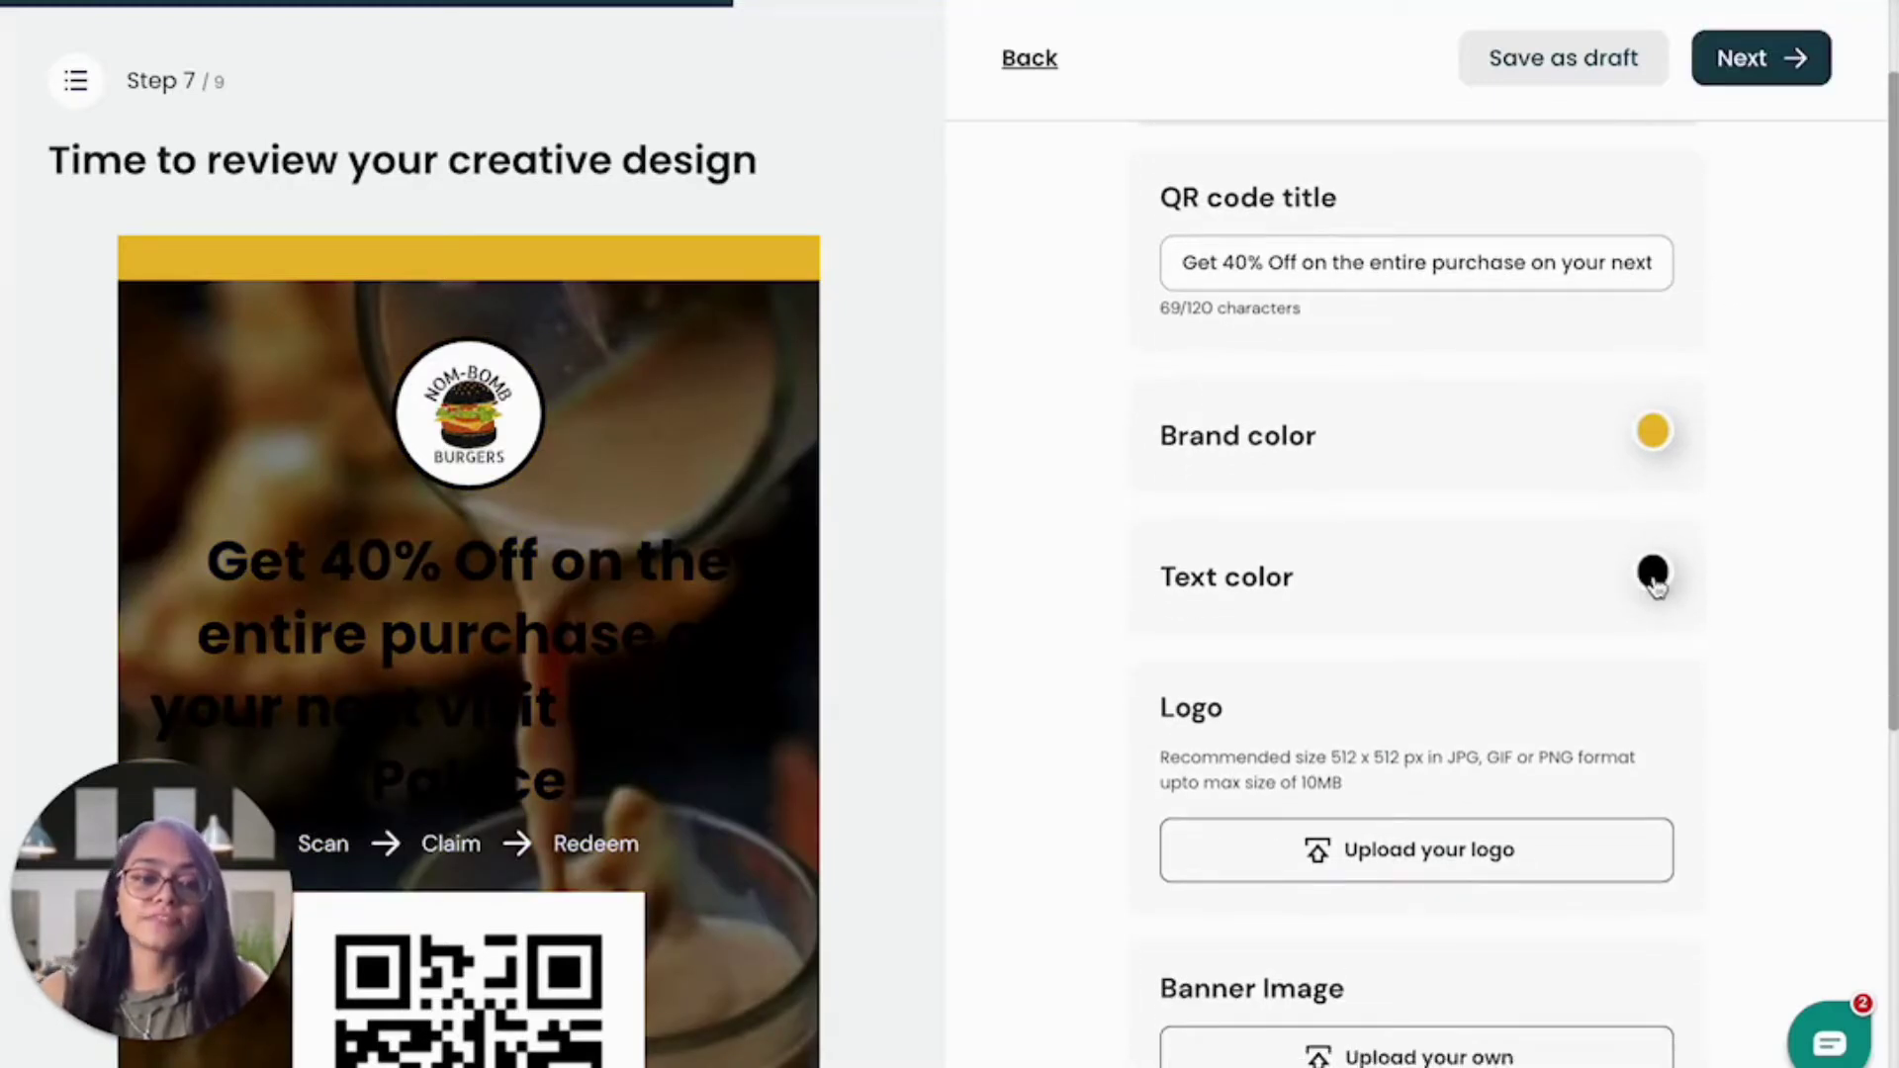
pyautogui.click(1652, 572)
pyautogui.click(1375, 819)
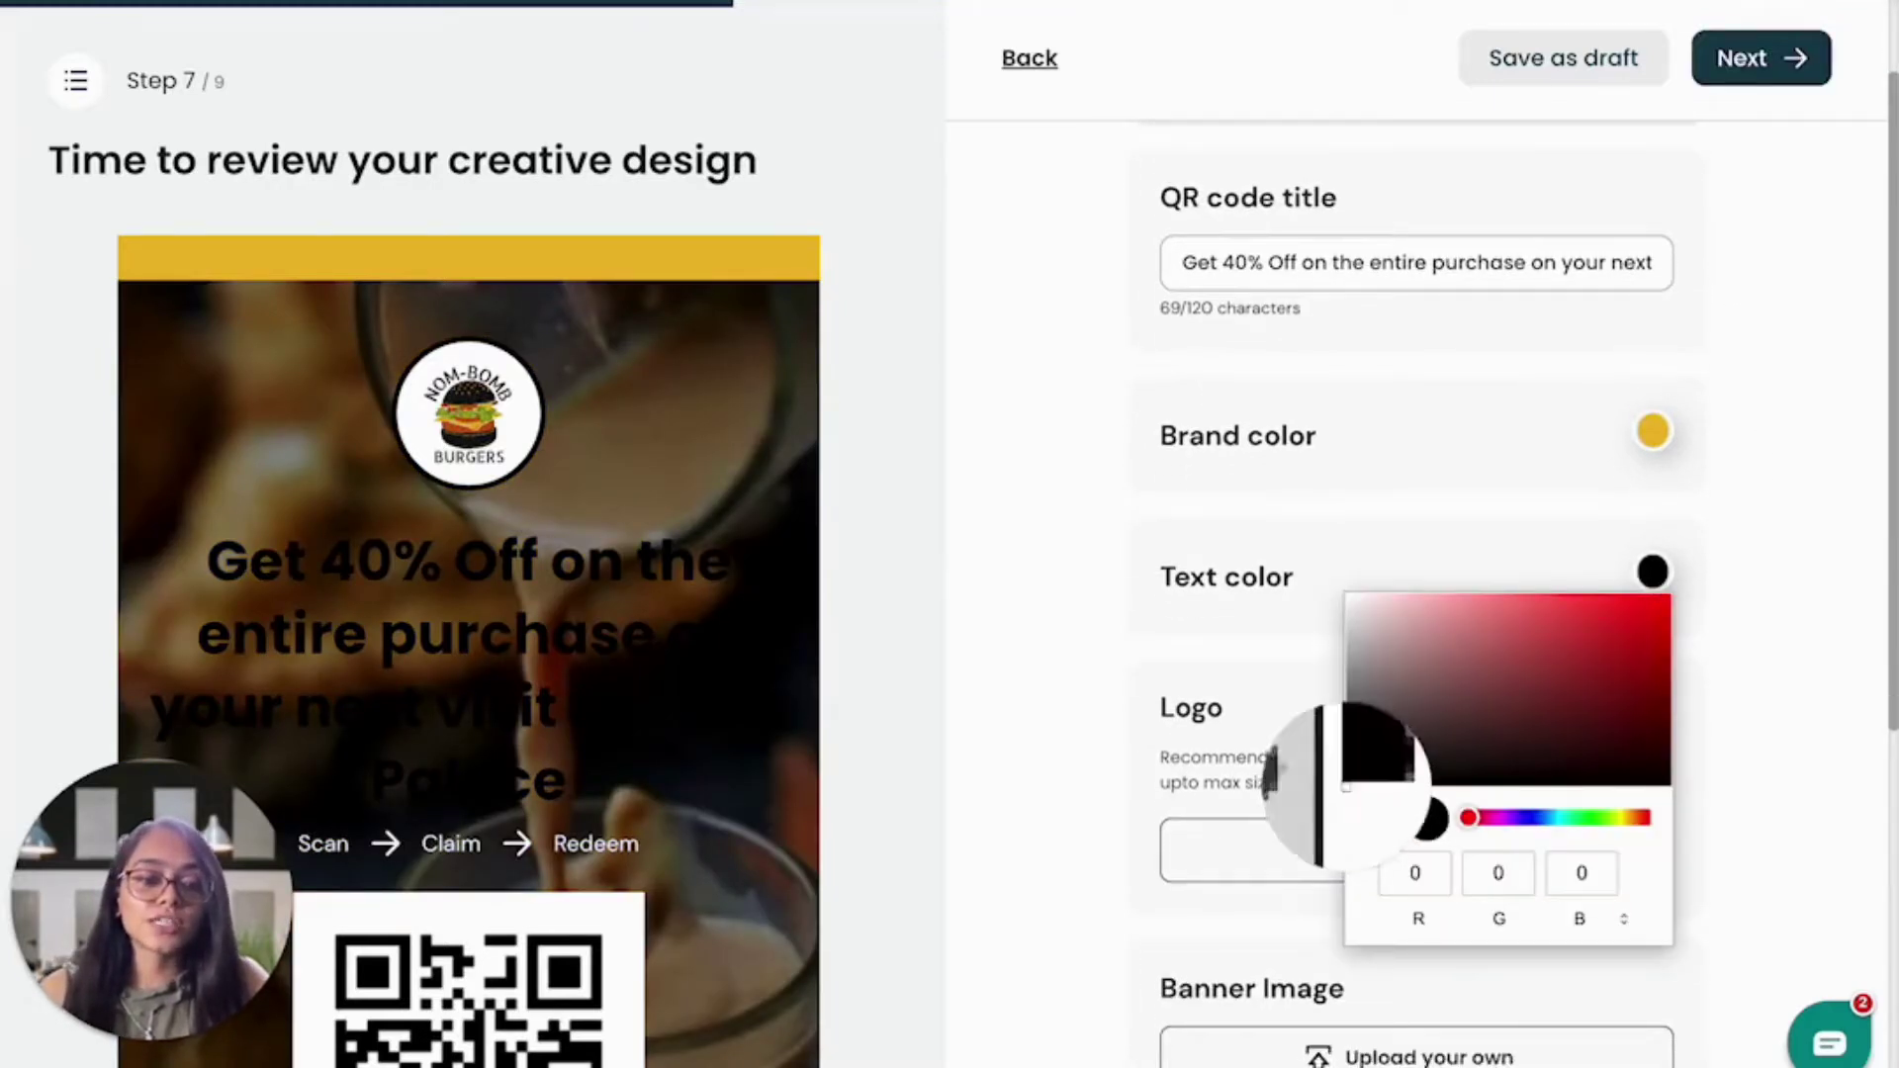
pyautogui.click(1348, 524)
pyautogui.click(1806, 526)
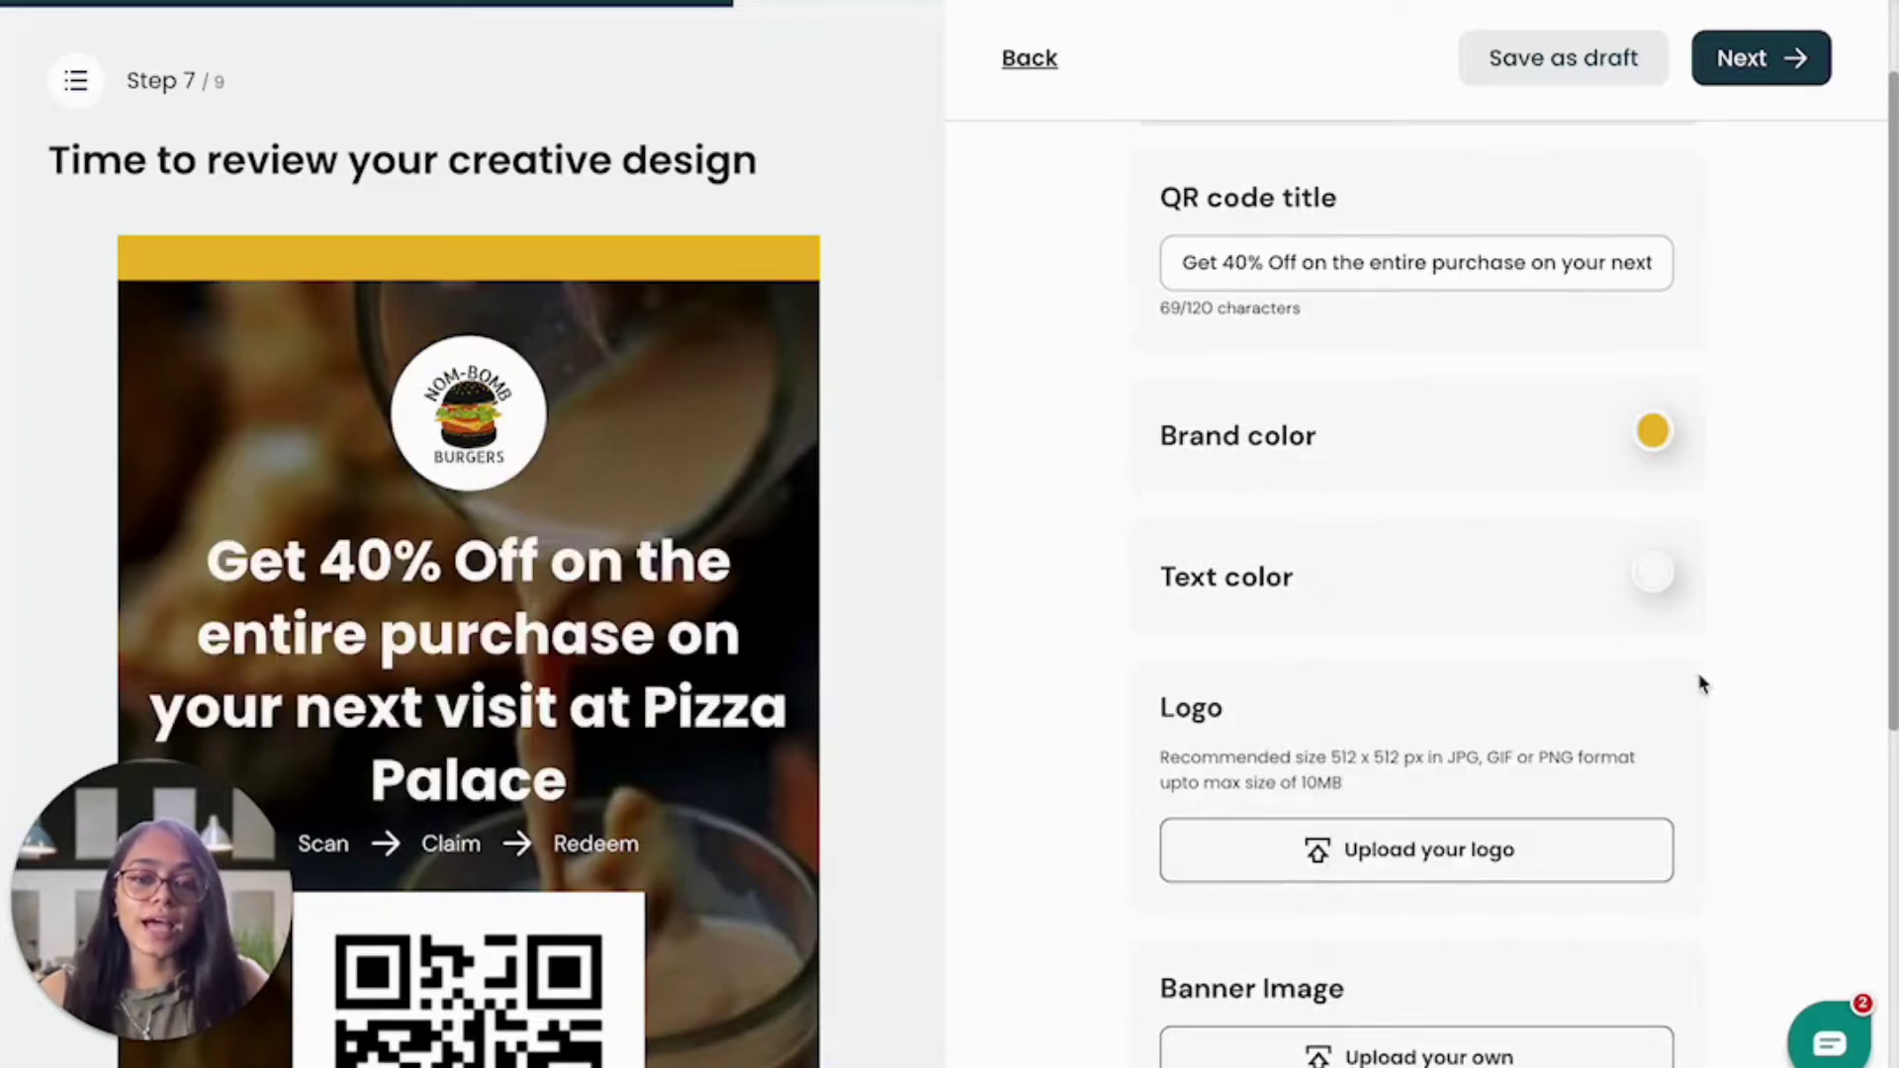
# Step: Preview the sticker and social post designs, and activate the QR code
pyautogui.scroll(-2, 1702, 683)
pyautogui.scroll(4, 1404, 492)
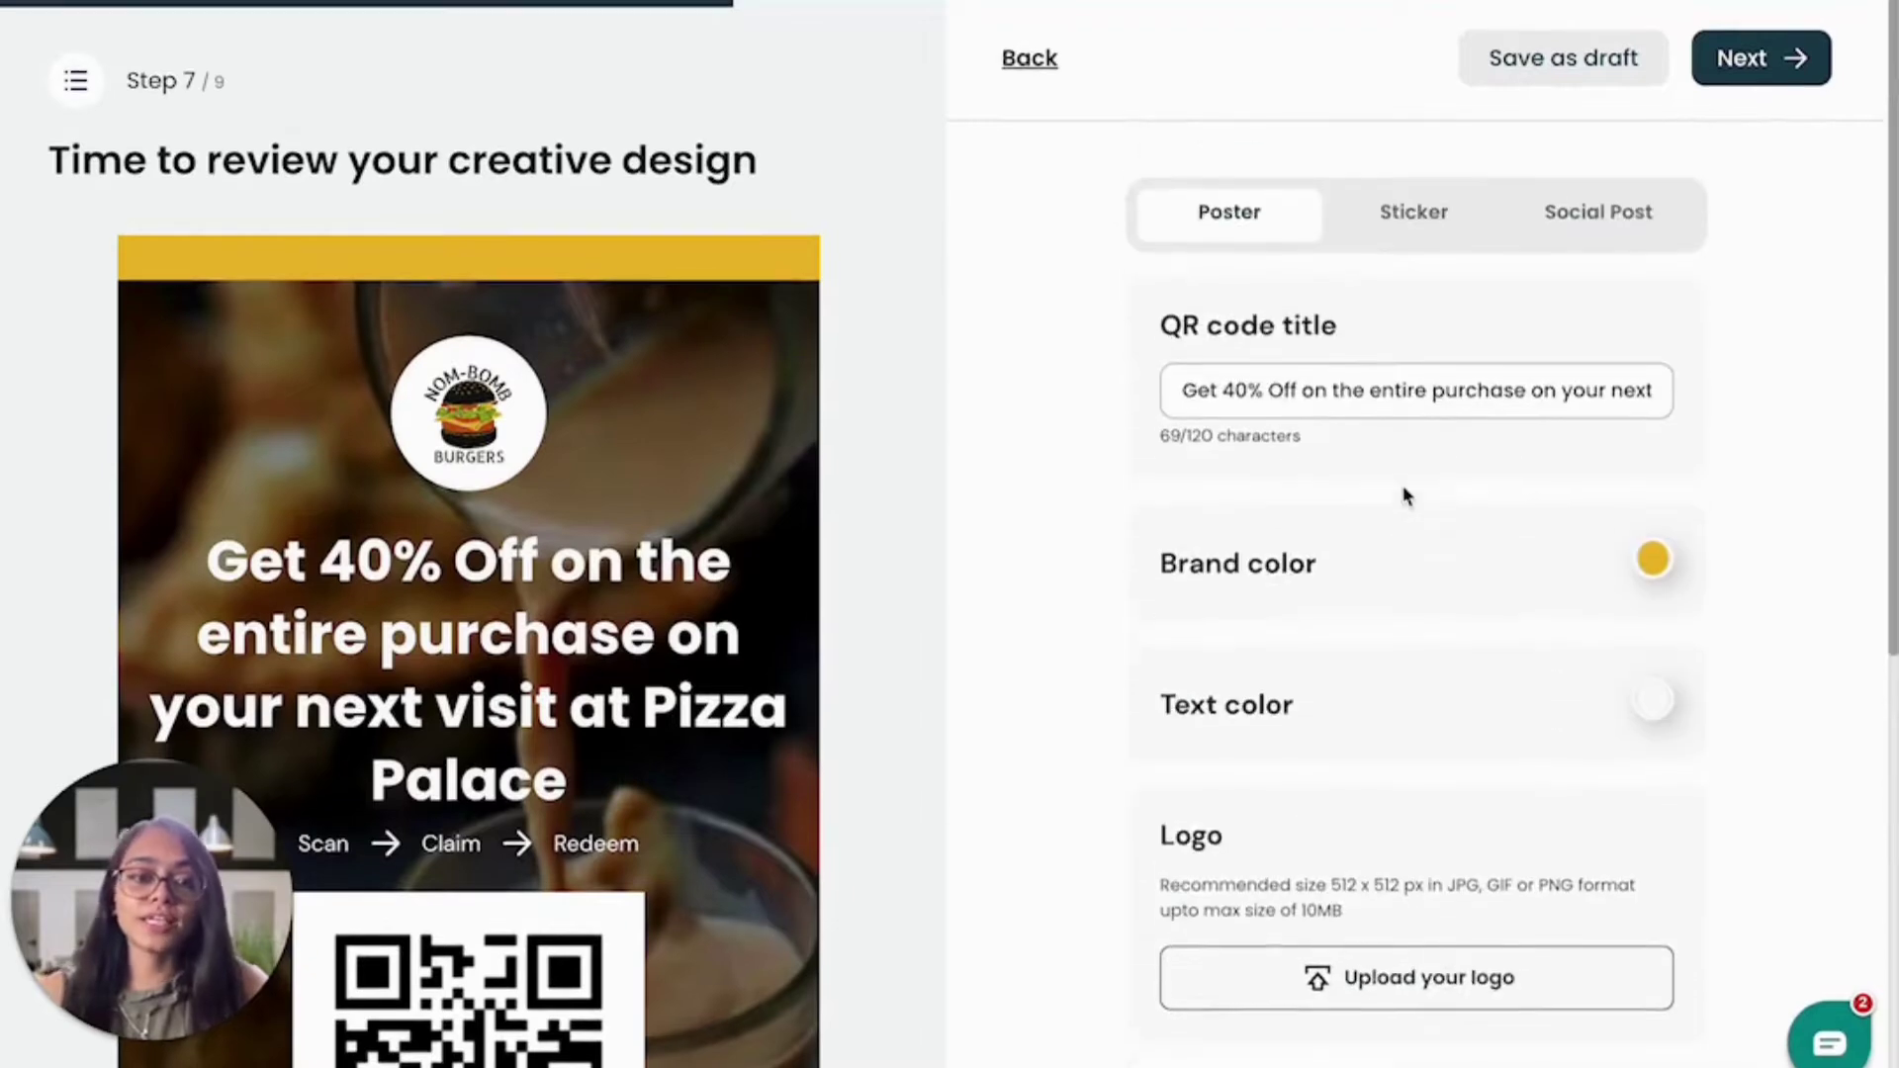
pyautogui.click(1438, 228)
pyautogui.click(1620, 237)
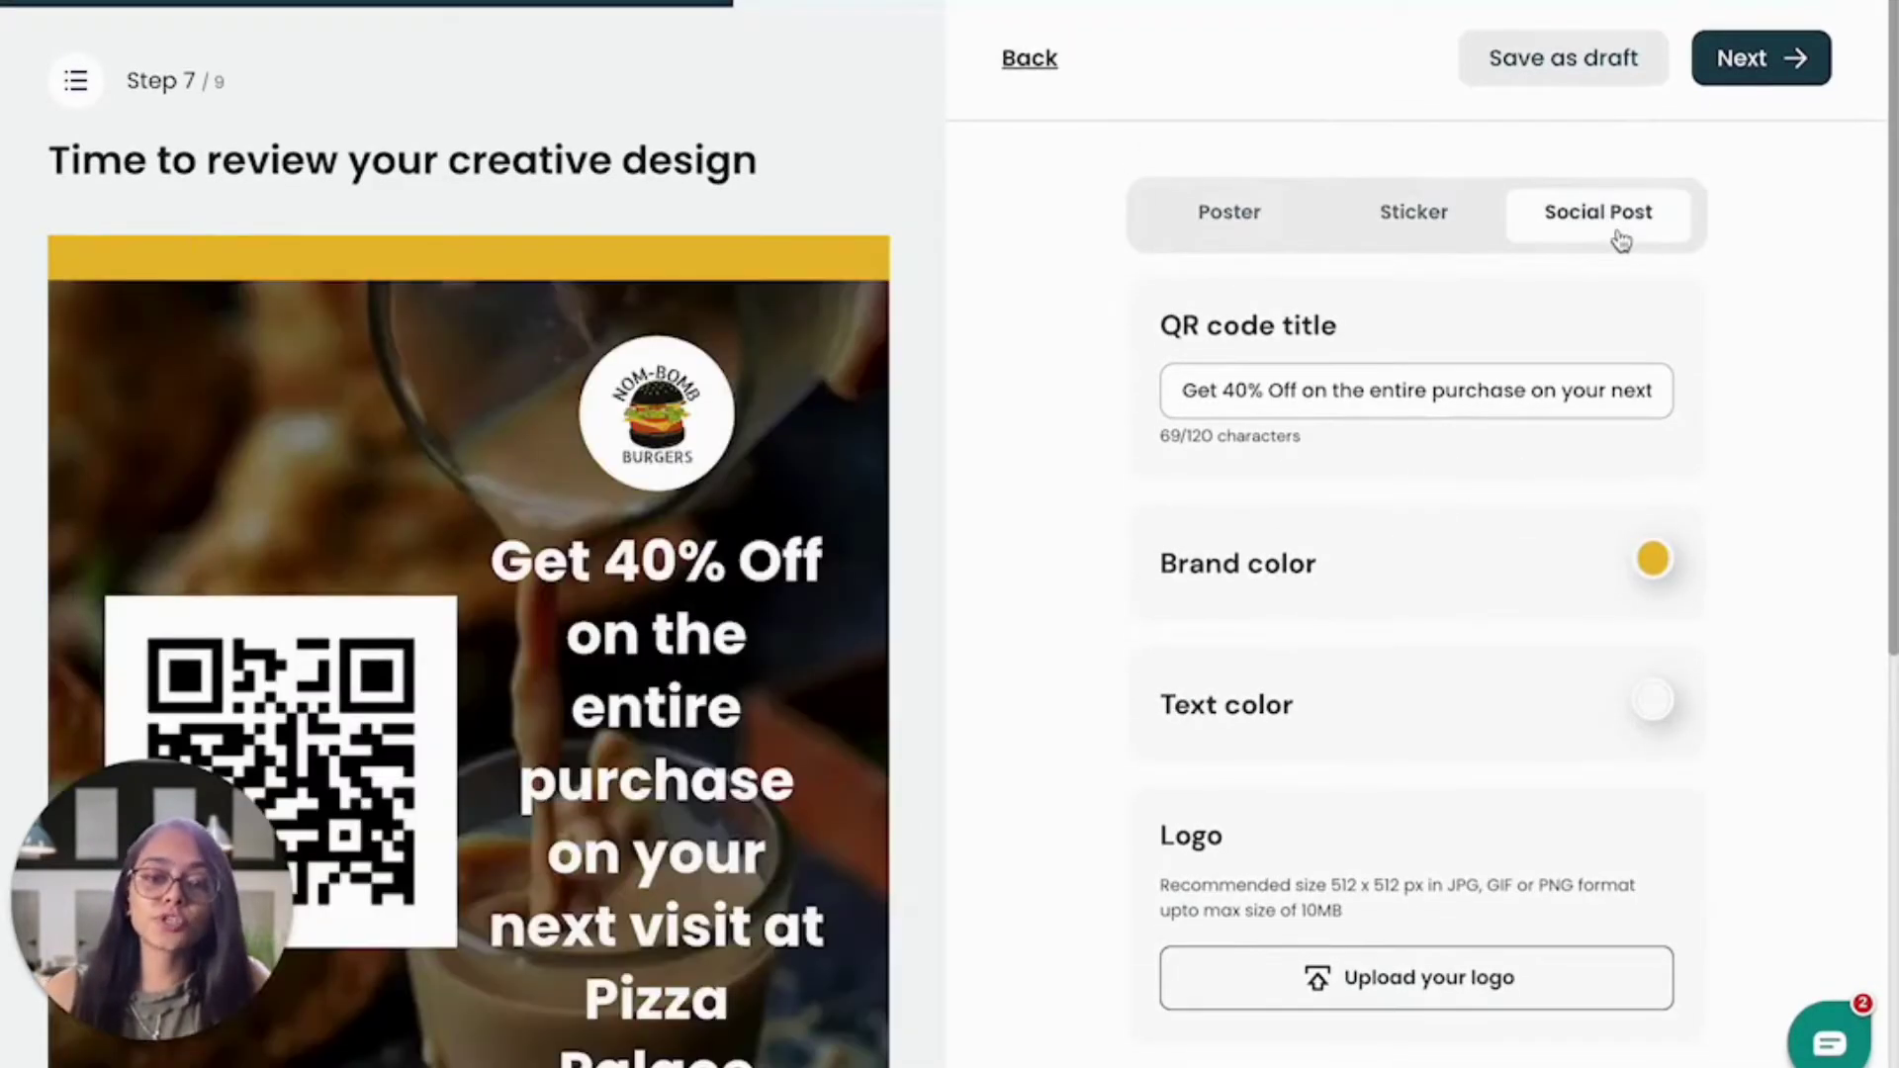
pyautogui.click(1761, 85)
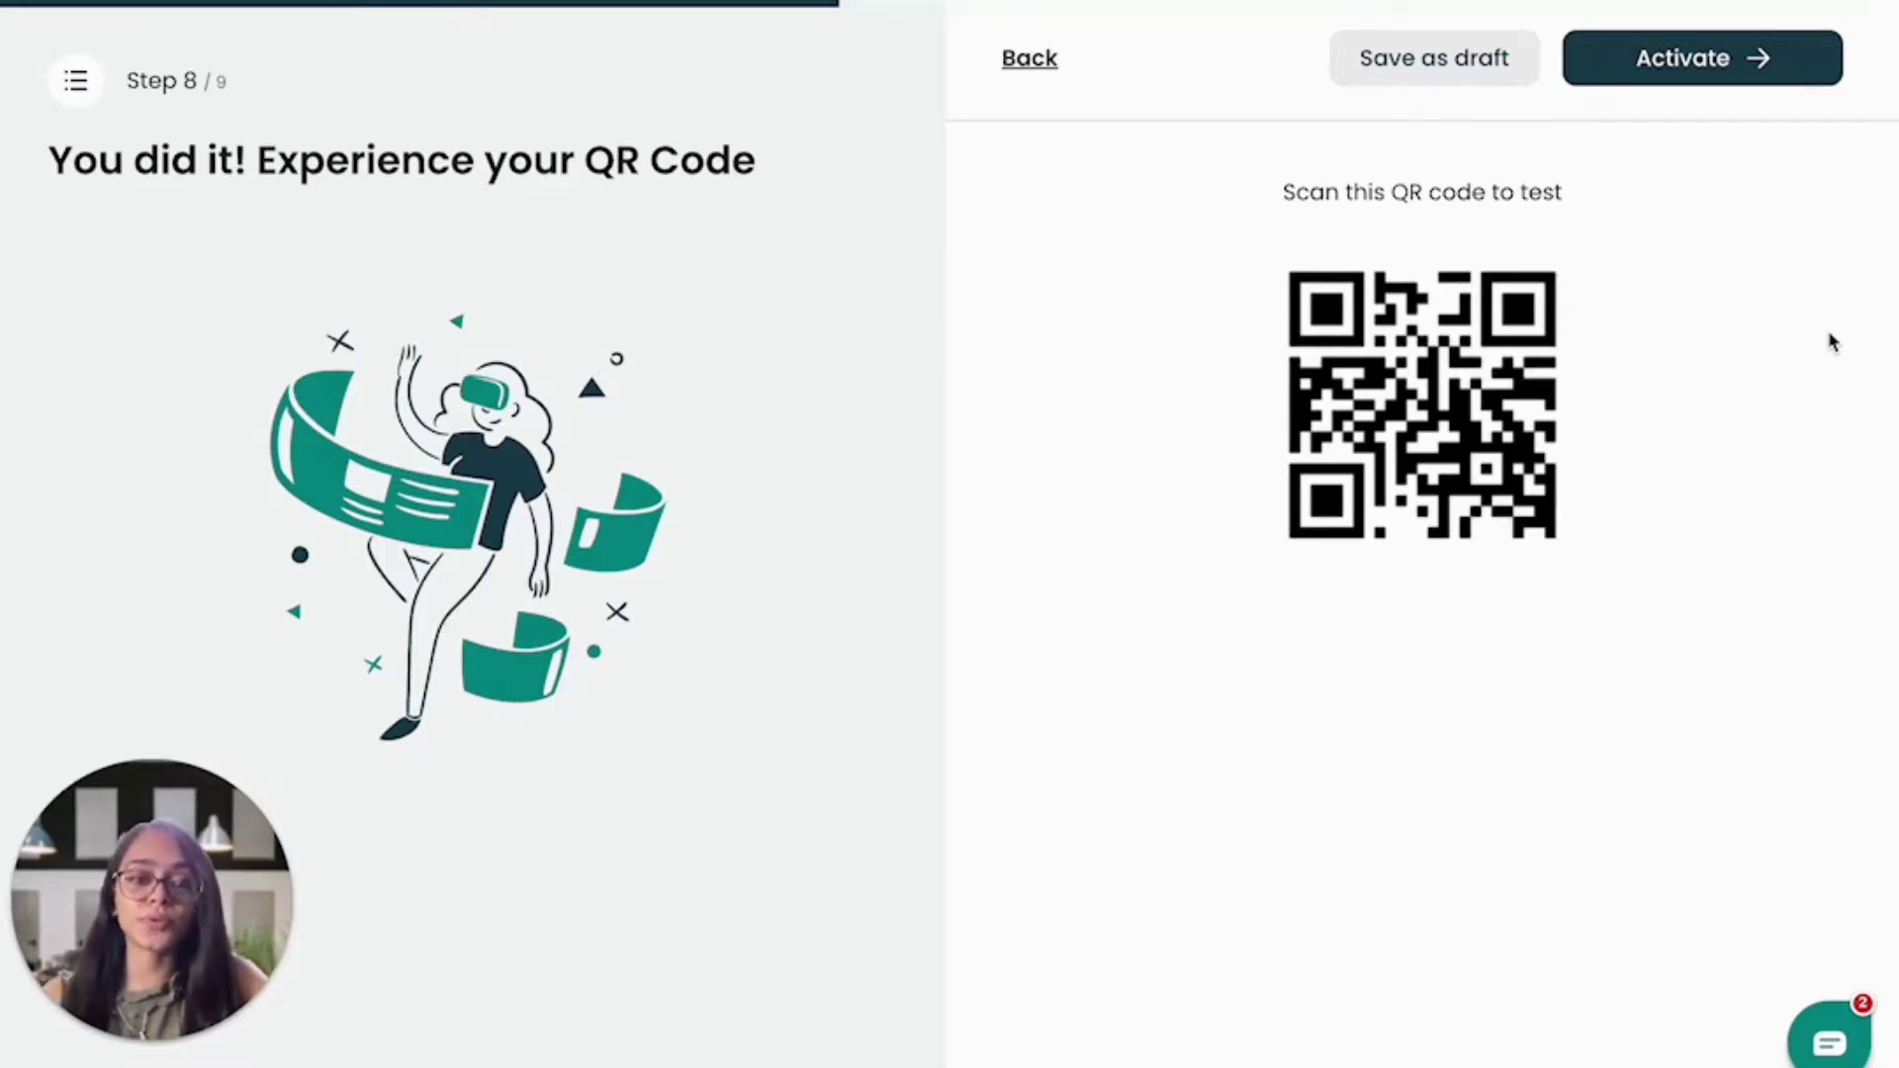
pyautogui.click(1727, 69)
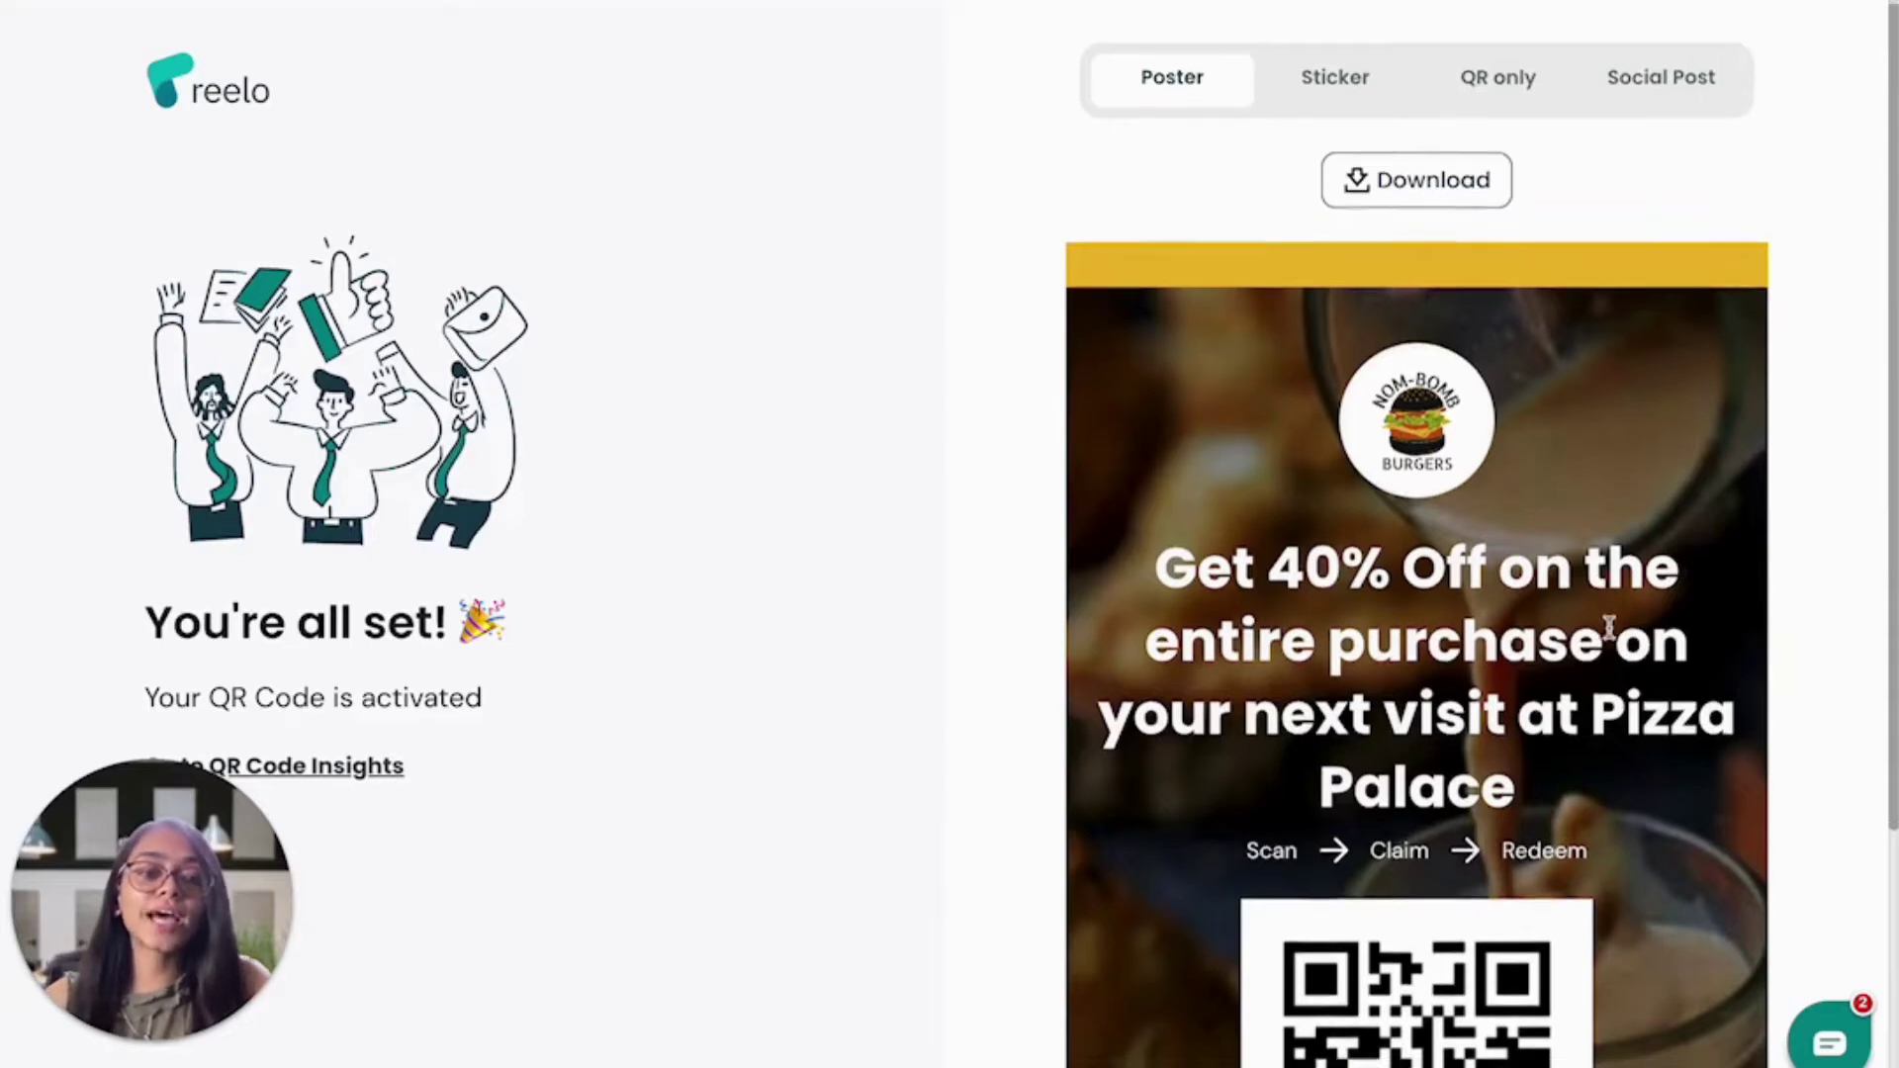
# Step: Look through the activated QR code's poster, sticker, social post and QR-only versions
pyautogui.scroll(-4, 1612, 627)
pyautogui.scroll(4, 1611, 636)
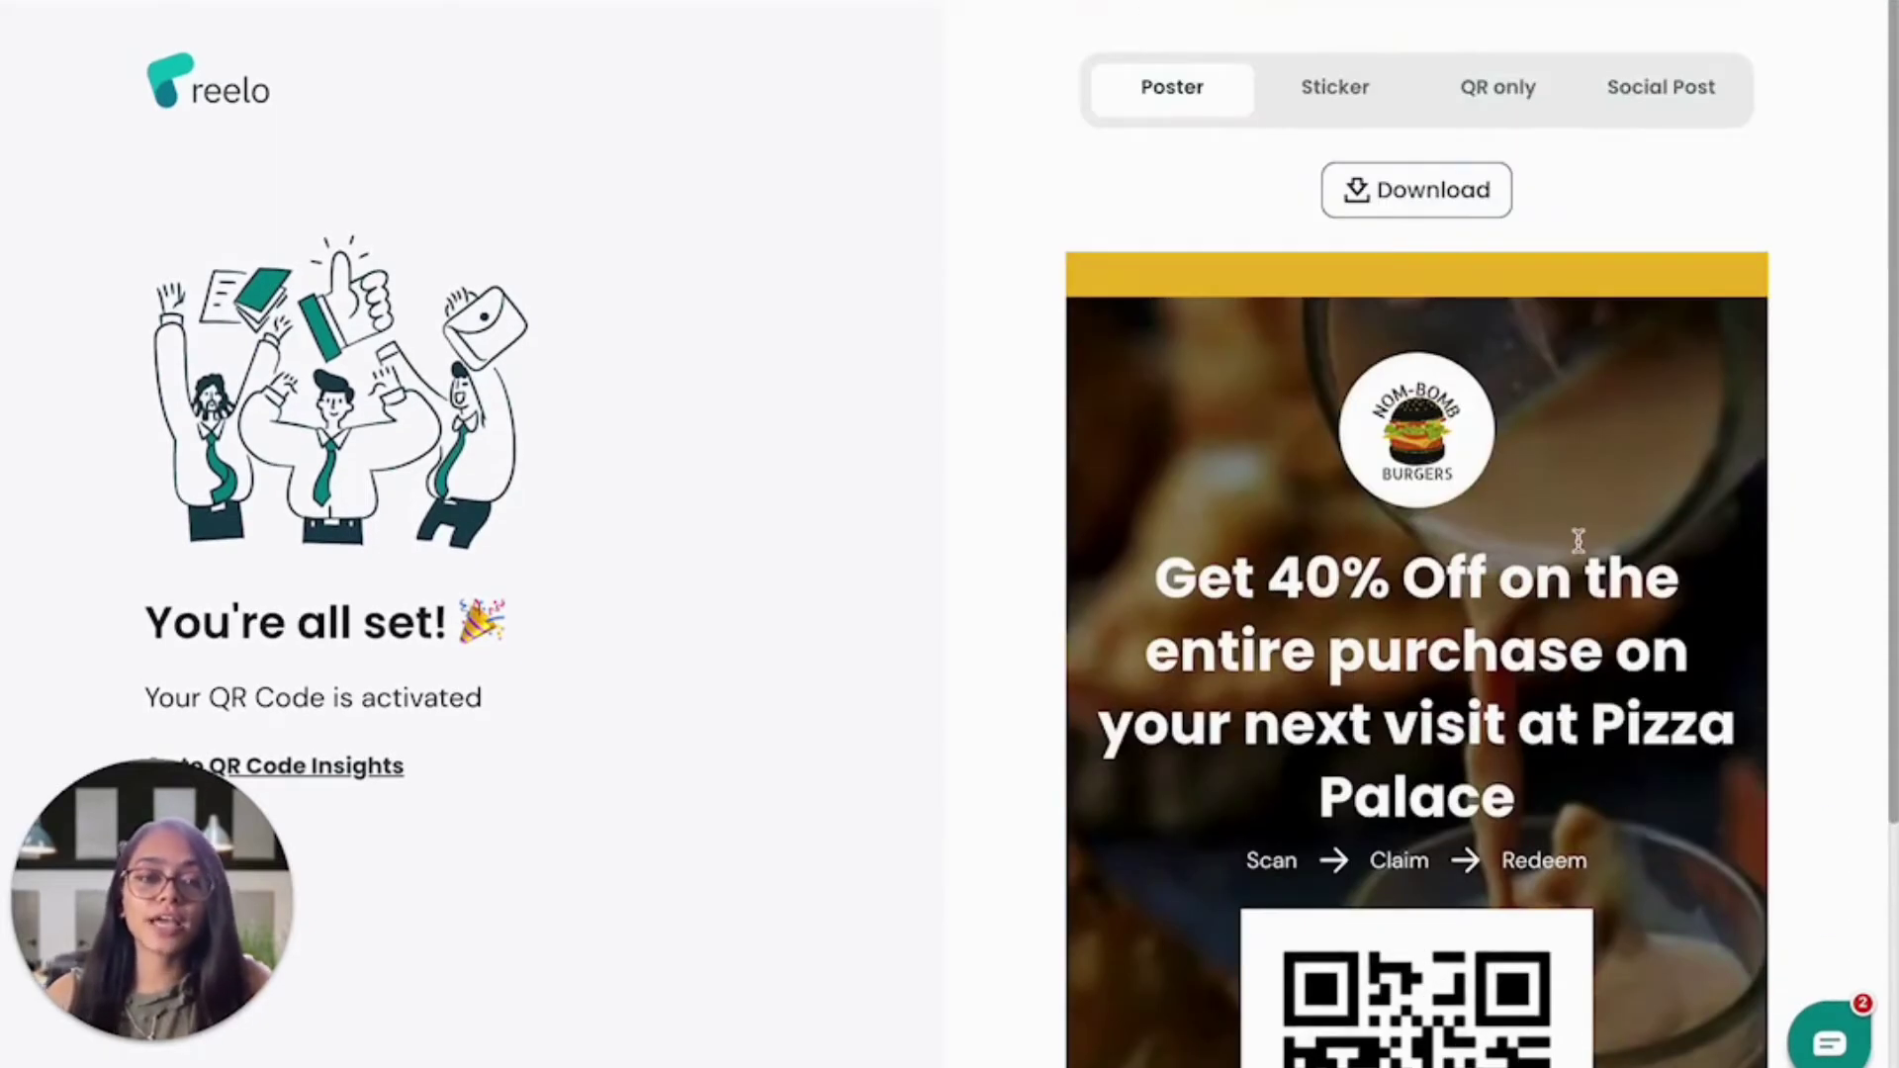
pyautogui.click(1335, 87)
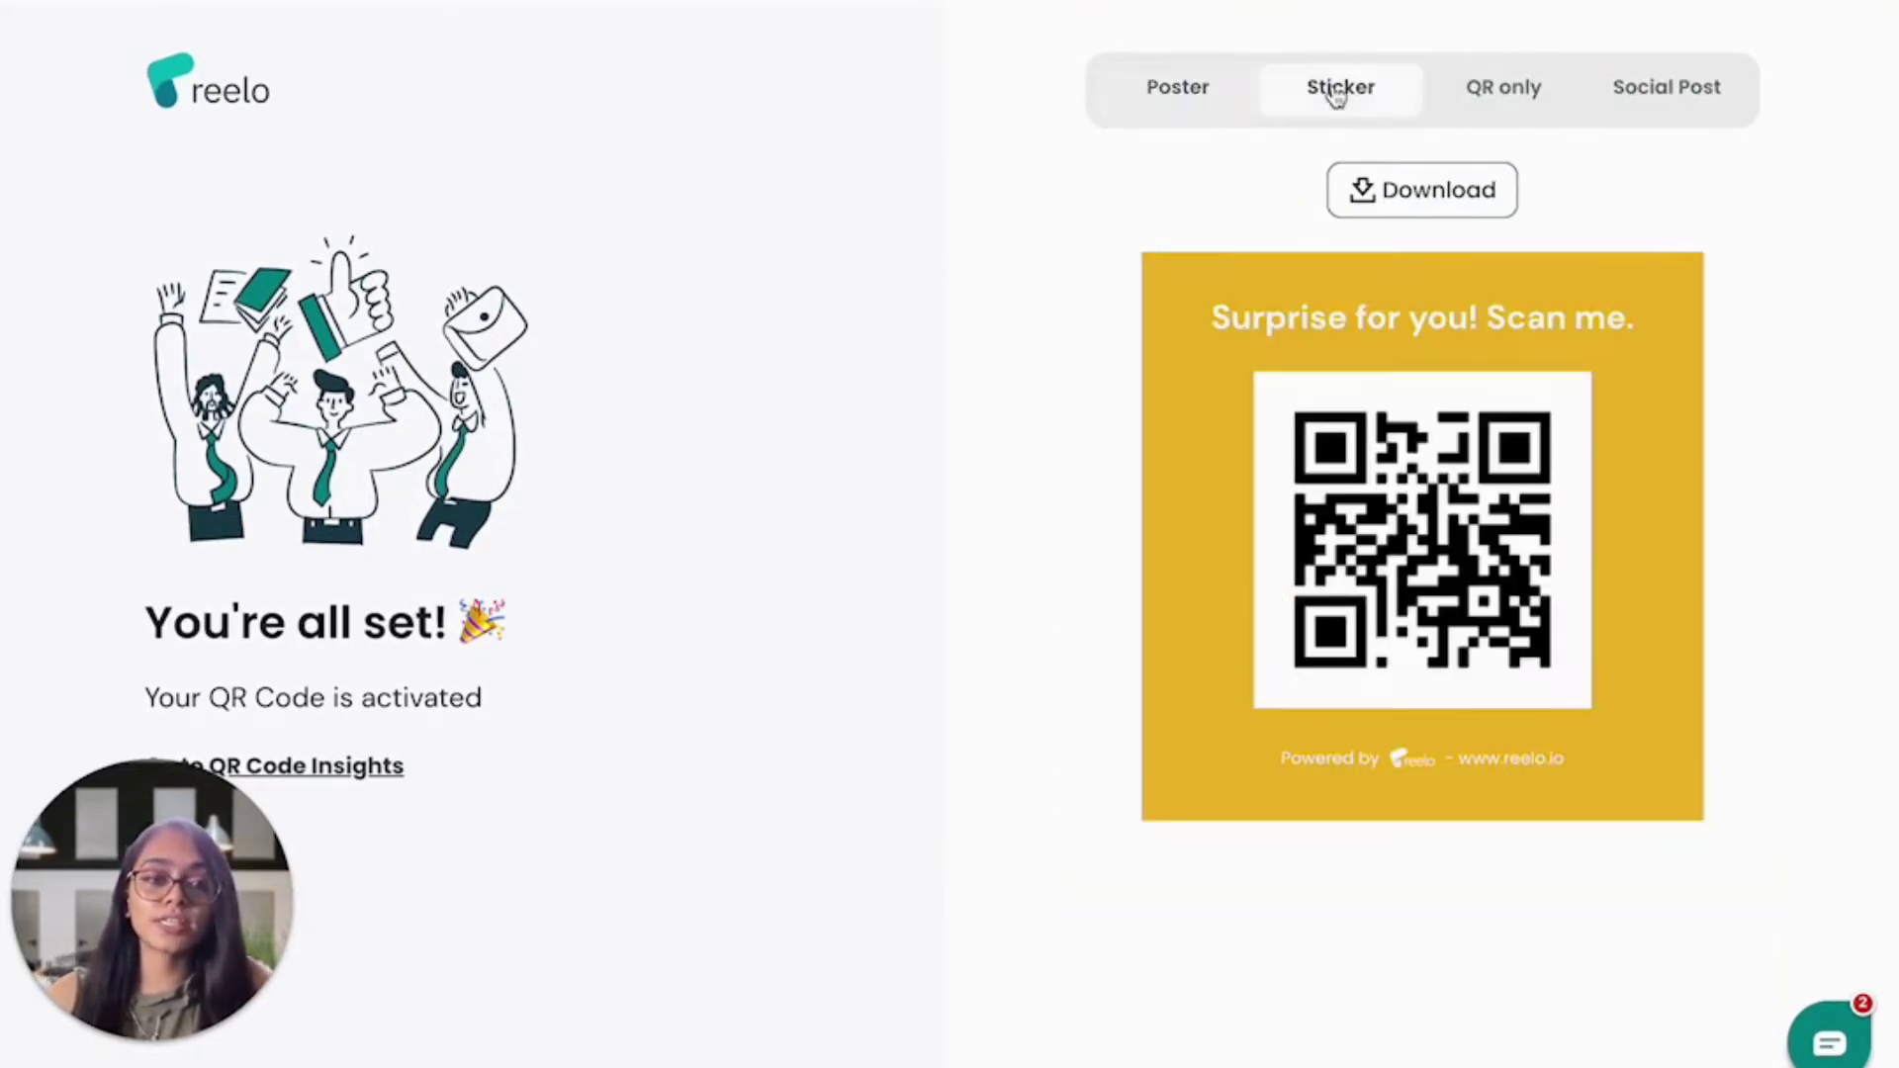
pyautogui.click(1665, 109)
pyautogui.click(1511, 103)
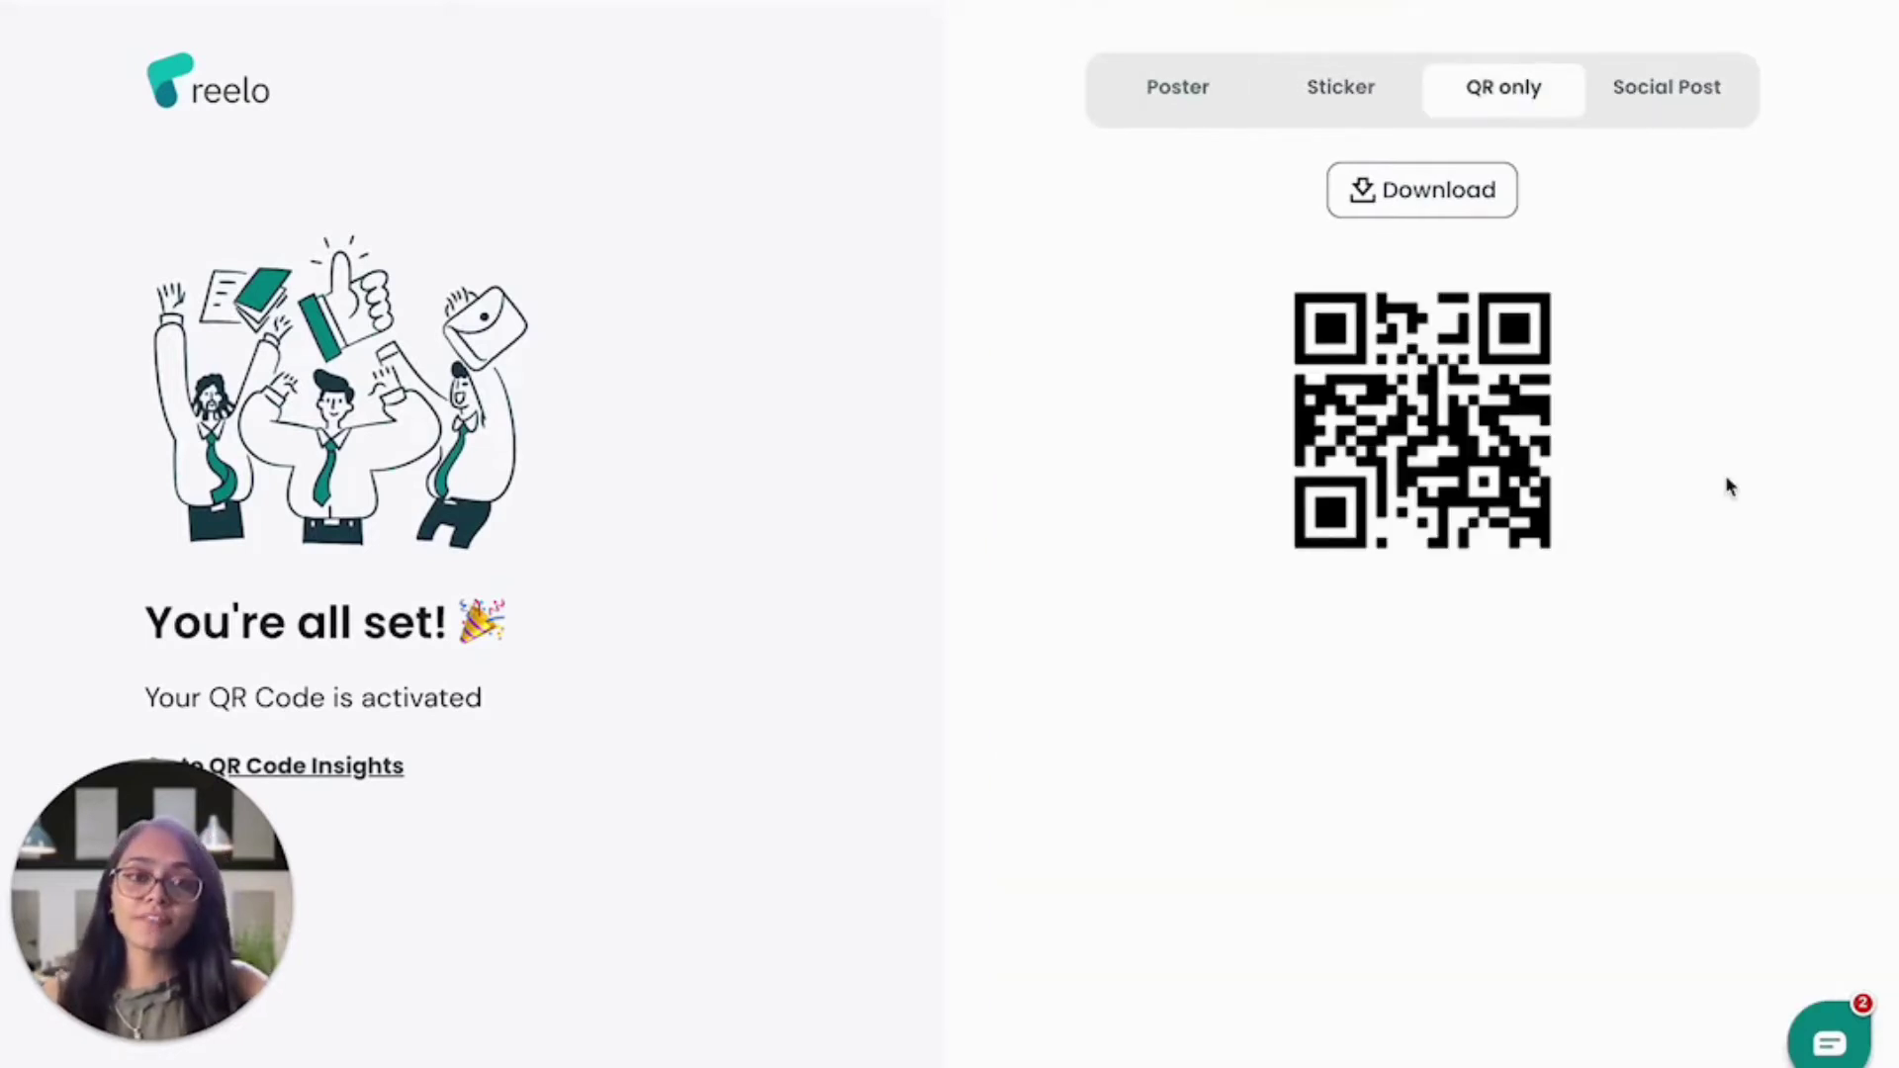